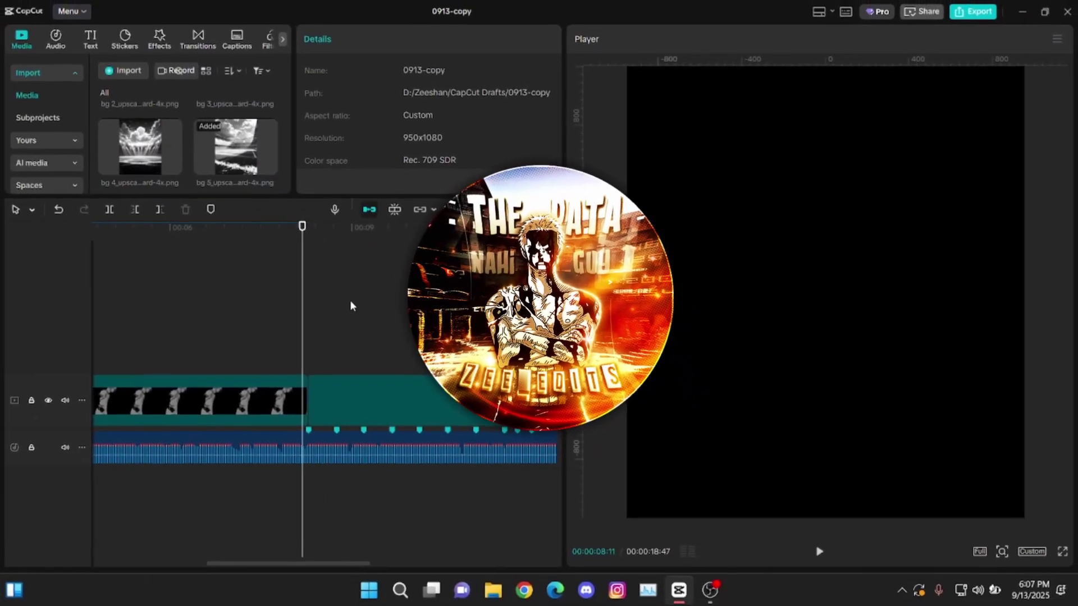
Trim the bg 5 clip to its beat marker and add the bg 4 image after it, cut at the following marker.
click(355, 301)
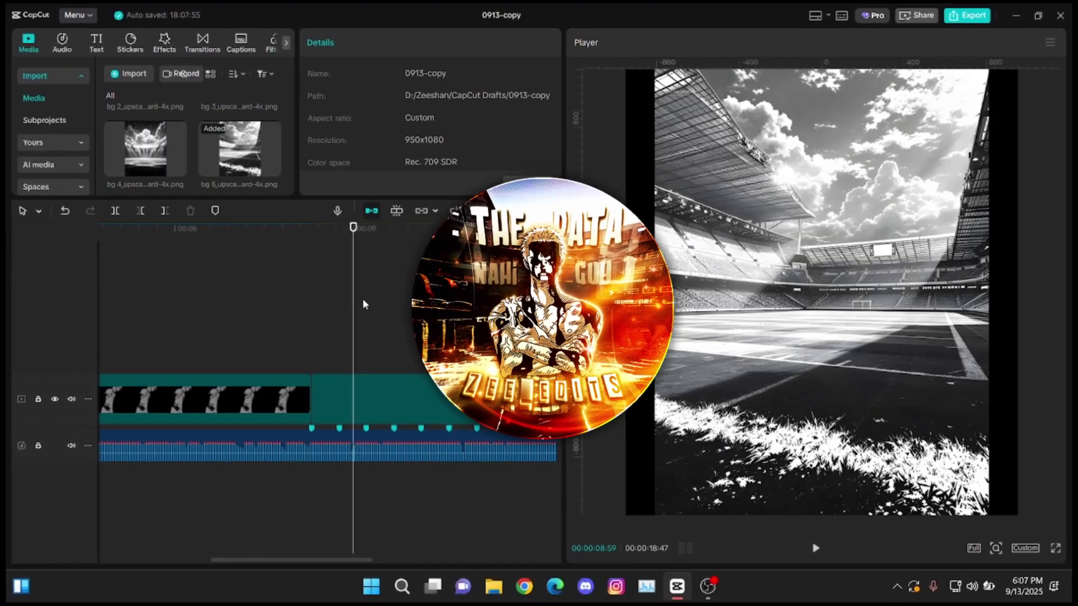
scroll(337, 306, up, 3)
key(w)
drag(141, 147, 381, 400)
click(434, 348)
key(w)
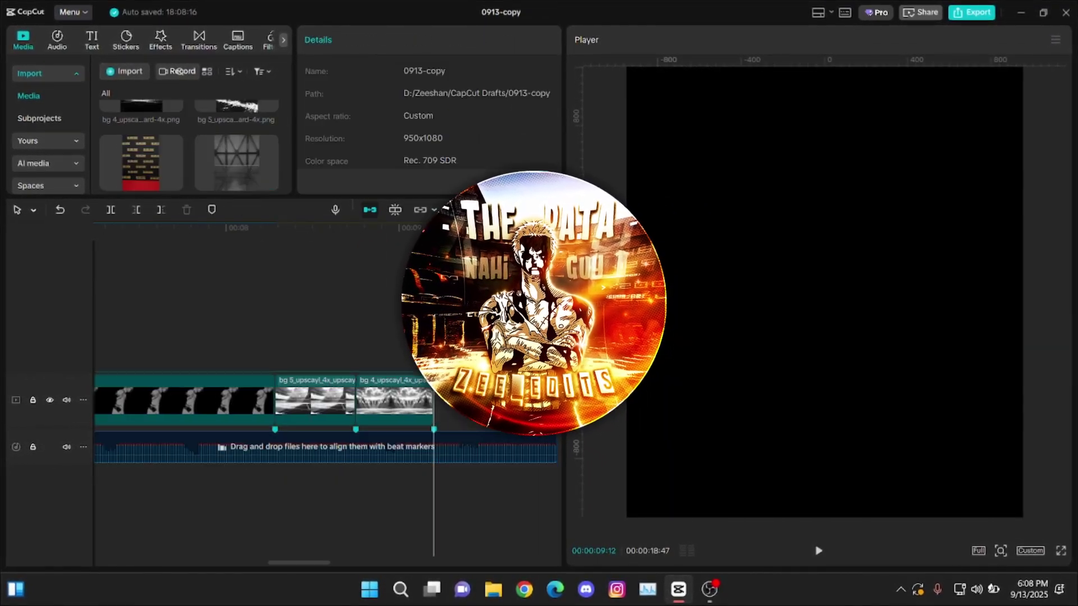
Add the non colored 5 and bg 2 images in sequence on the main track, each trimmed to its beat marker.
drag(237, 159, 438, 400)
click(325, 227)
key(w)
drag(142, 132, 331, 400)
click(402, 348)
key(w)
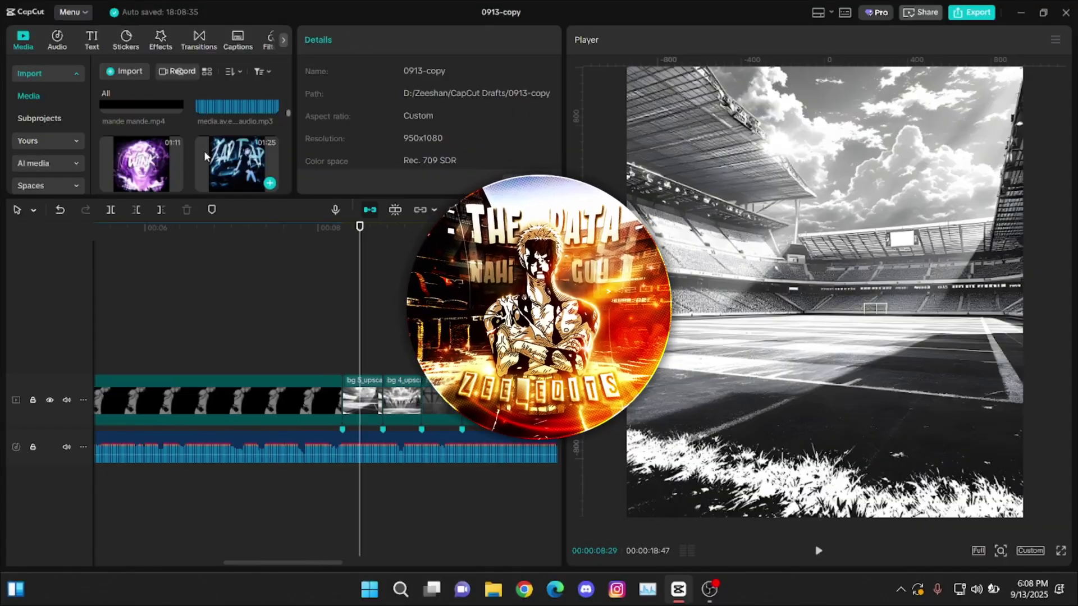
Place the first character cutout on a new track above the bg 5 background.
drag(204, 150, 365, 348)
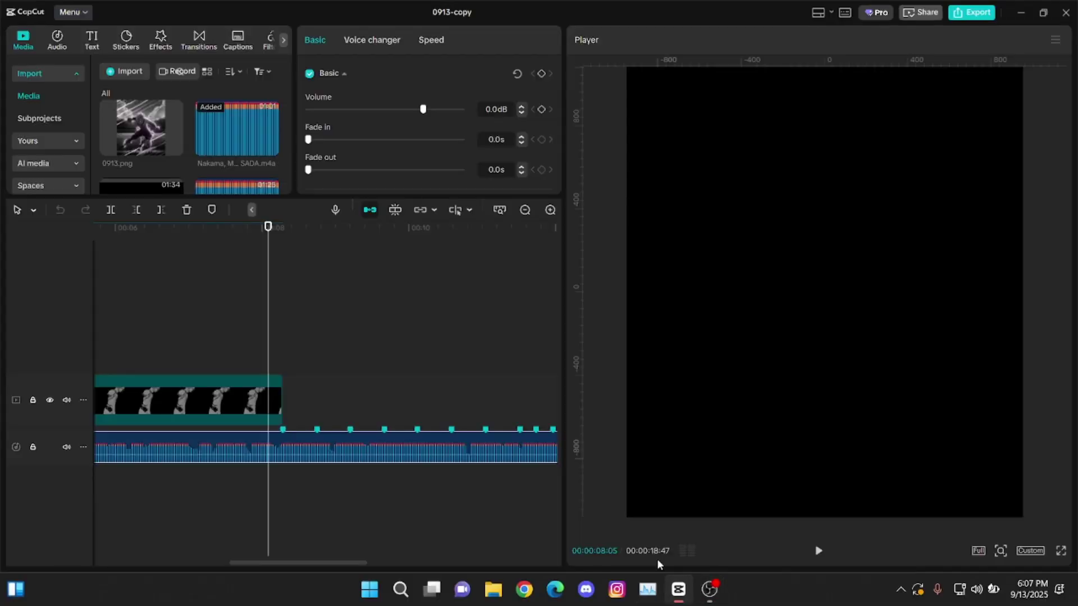
Find the bg 5 image in the imported media and add it to the main track right after the character clip.
click(526, 213)
click(323, 304)
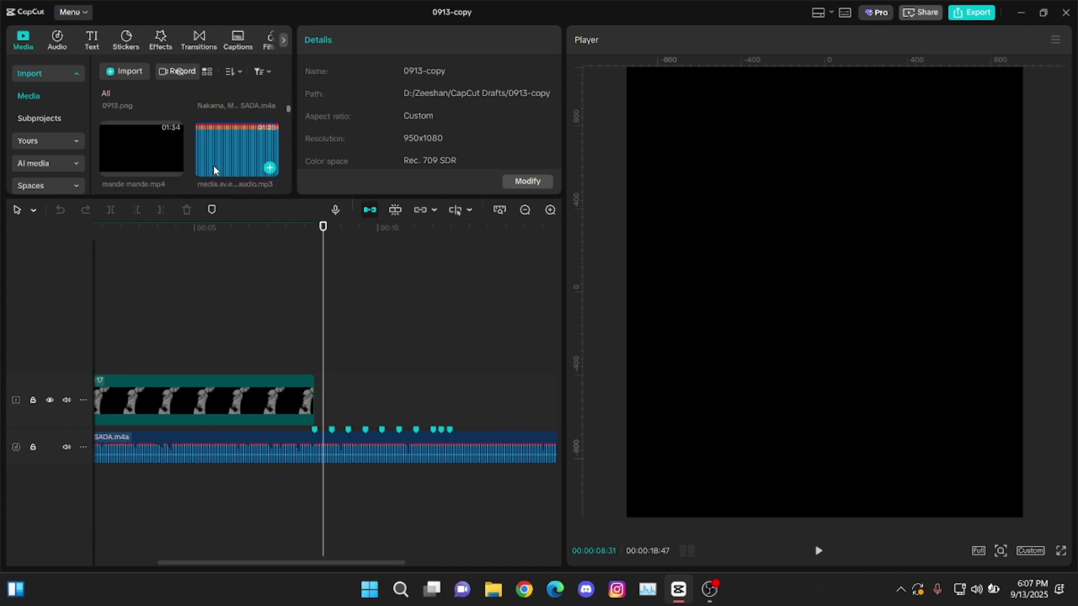
scroll(213, 167, down, 2)
scroll(215, 169, down, 5)
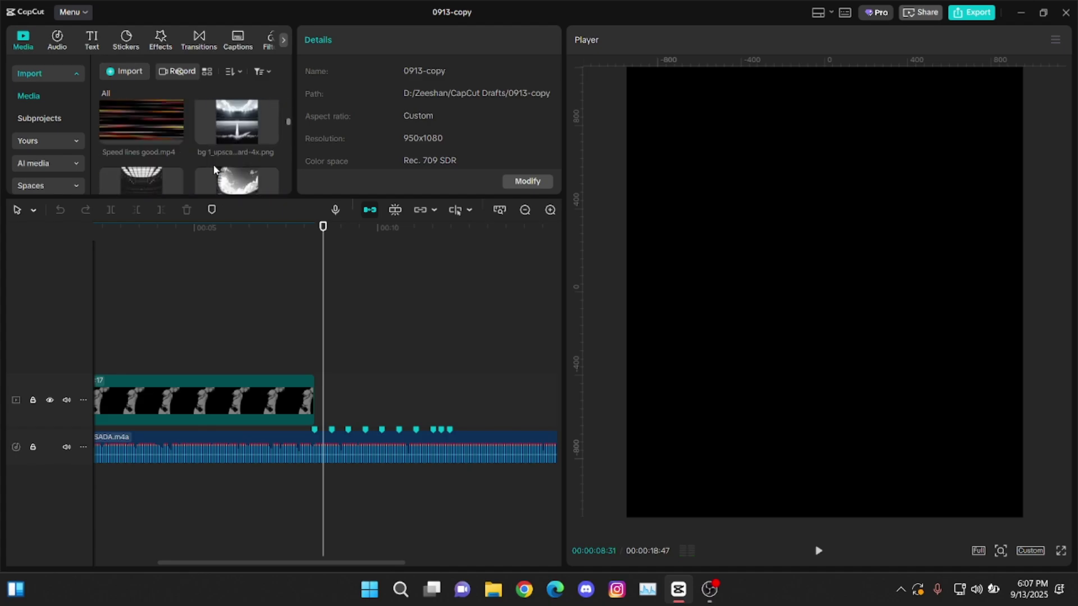
scroll(354, 292, up, 2)
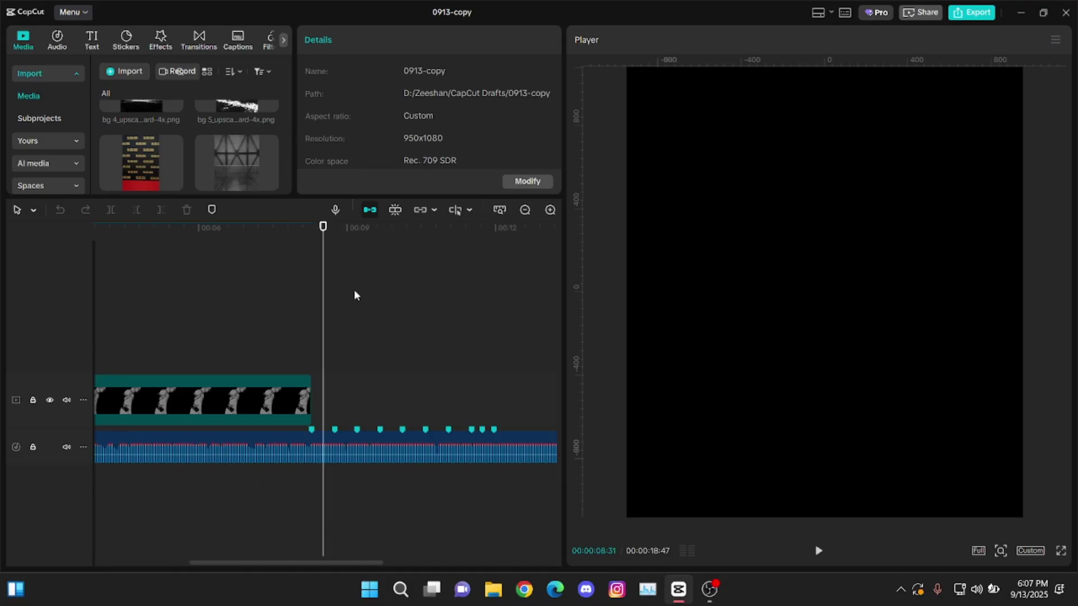
scroll(242, 147, up, 1)
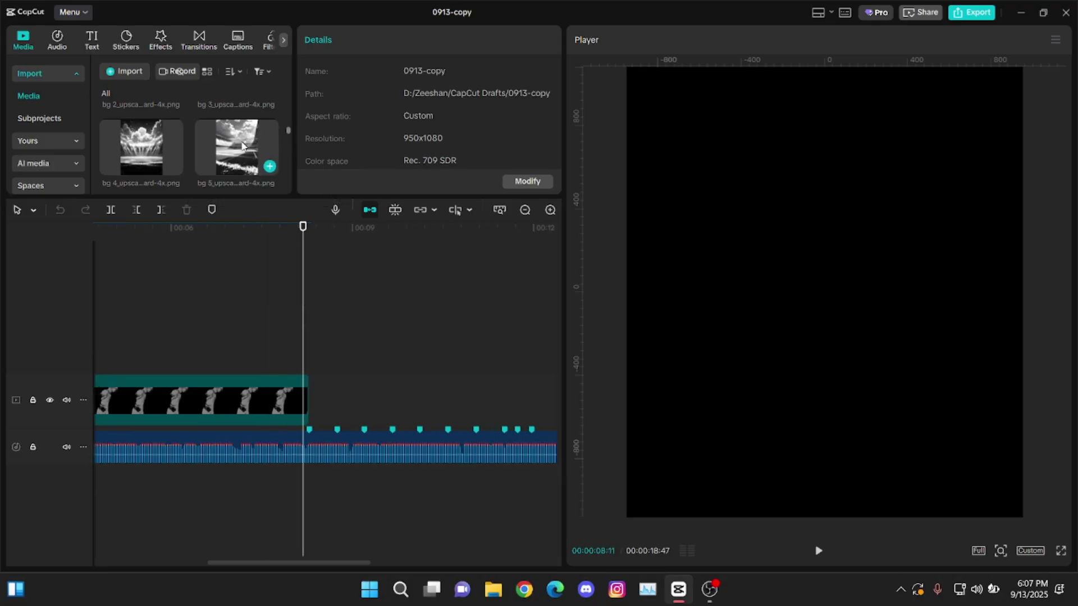
drag(234, 146, 435, 380)
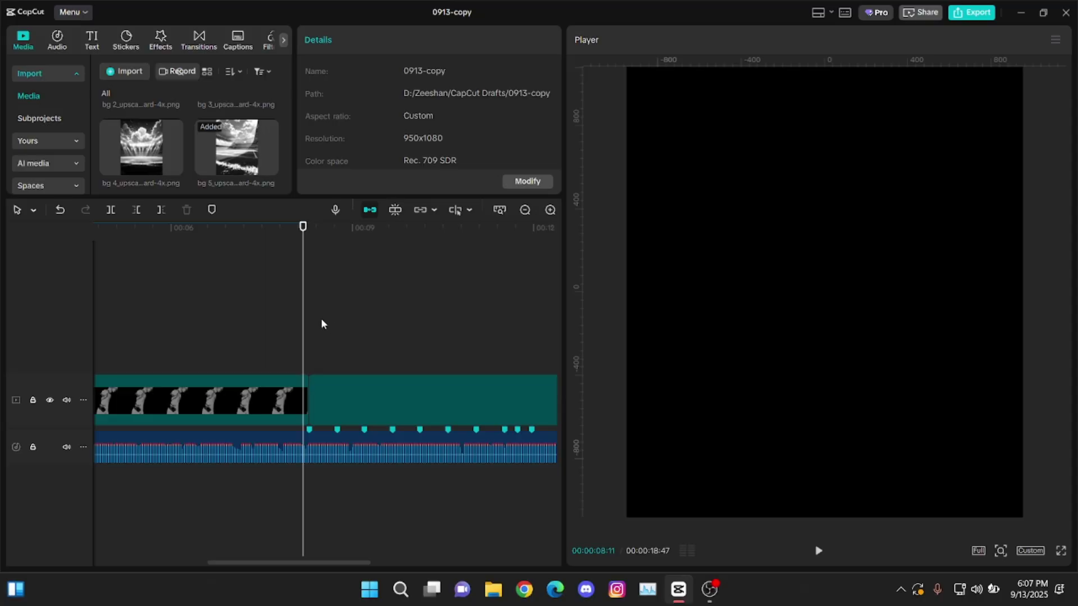
Add the bg 4 image after bg 5 on the main track and trim bg 5 to end at the second beat marker.
click(351, 295)
scroll(361, 300, up, 2)
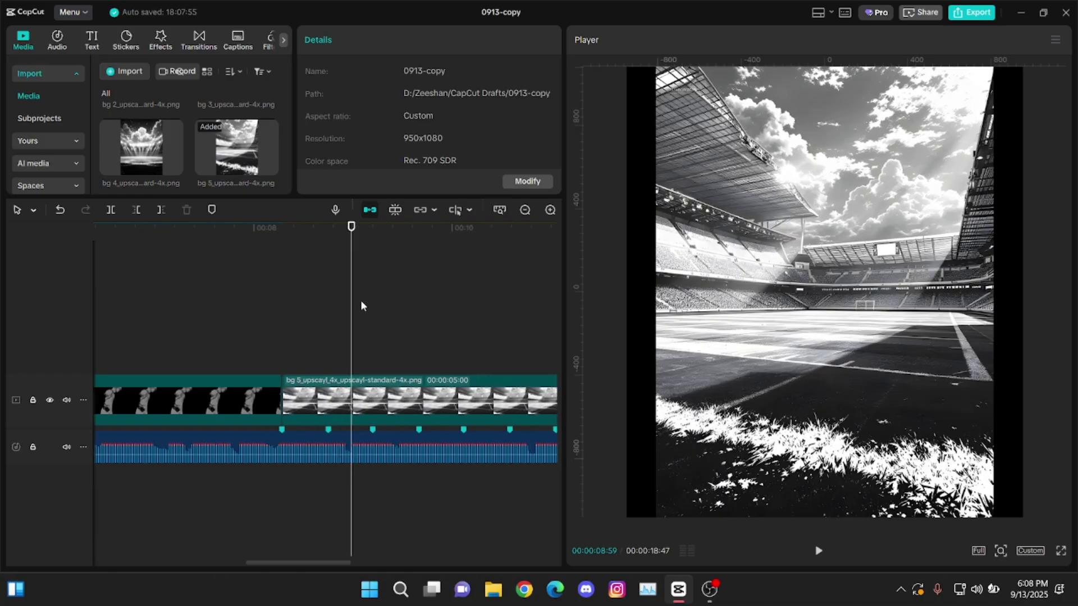
click(322, 302)
mouse_move(141, 147)
mouse_down()
mouse_move(493, 298)
mouse_move(493, 347)
mouse_move(548, 404)
mouse_up()
click(522, 211)
click(330, 359)
scroll(325, 355, up, 3)
click(327, 359)
click(336, 387)
key(w)
Trim bg 4 to the third beat marker and add the non colored 5 image after it, ending at the fourth marker.
click(524, 210)
click(433, 355)
scroll(438, 359, up, 2)
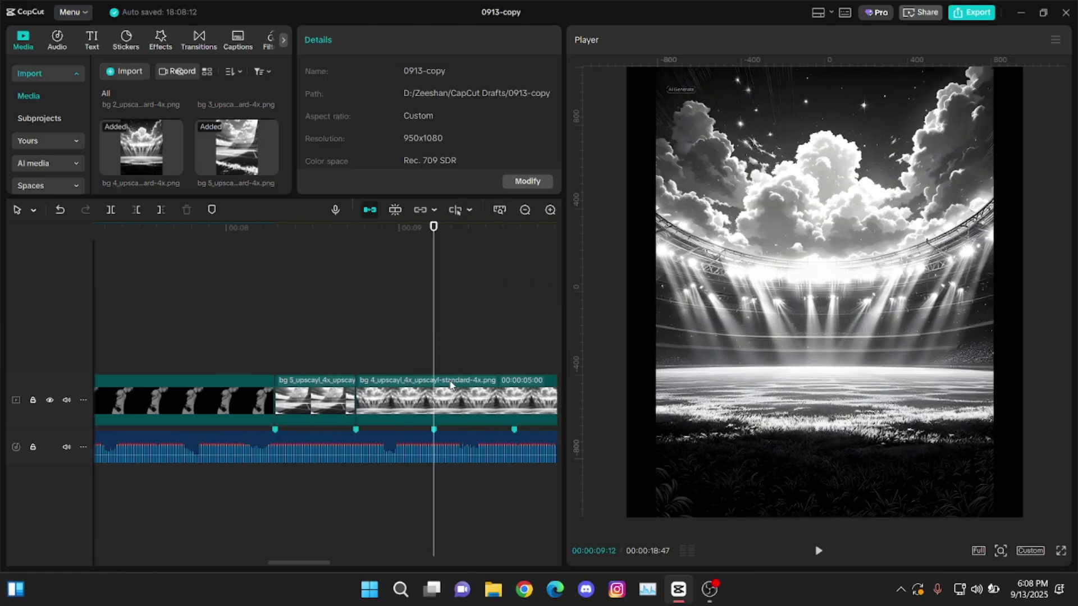
scroll(201, 145, down, 2)
drag(242, 166, 487, 382)
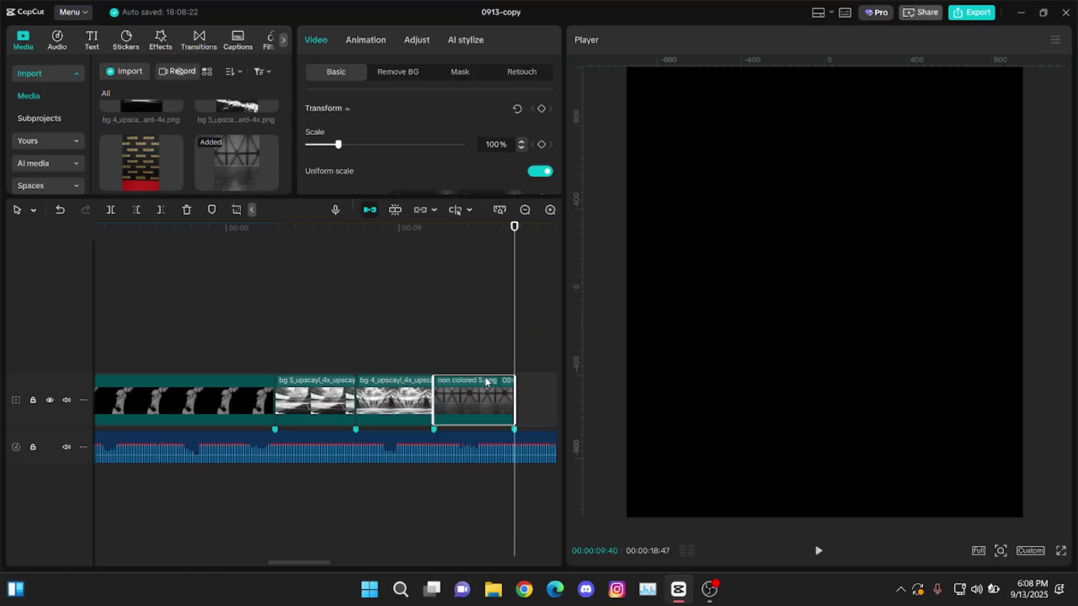
Add the bg 2 image after non colored 5 and trim it to end at the next beat marker.
scroll(186, 163, up, 2)
drag(147, 132, 381, 393)
click(381, 350)
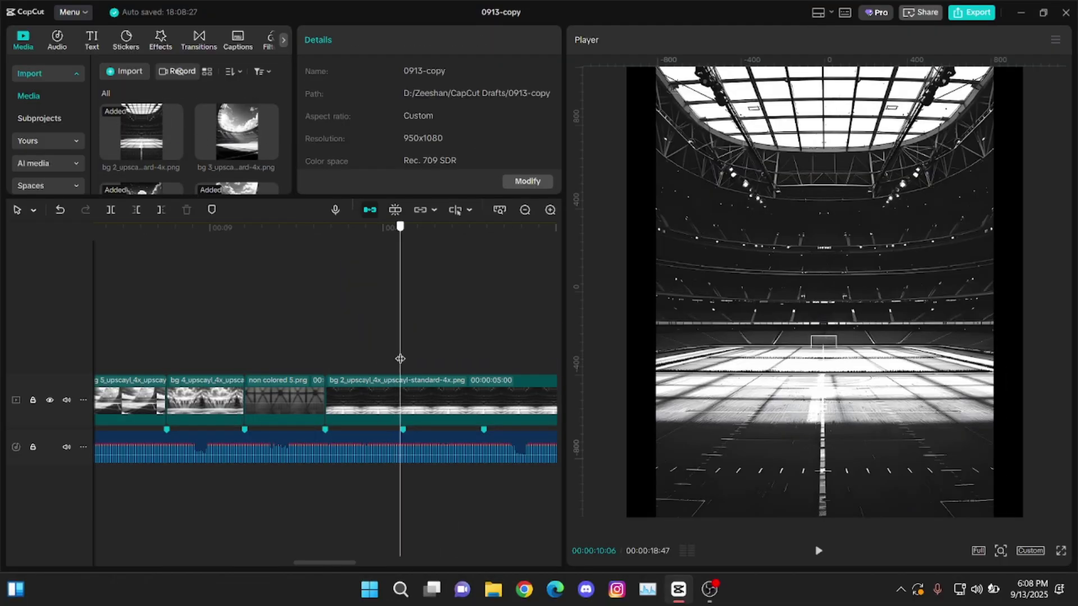
click(394, 404)
key(w)
Select the four background clips together and scale them up until they fill the whole frame width.
click(259, 346)
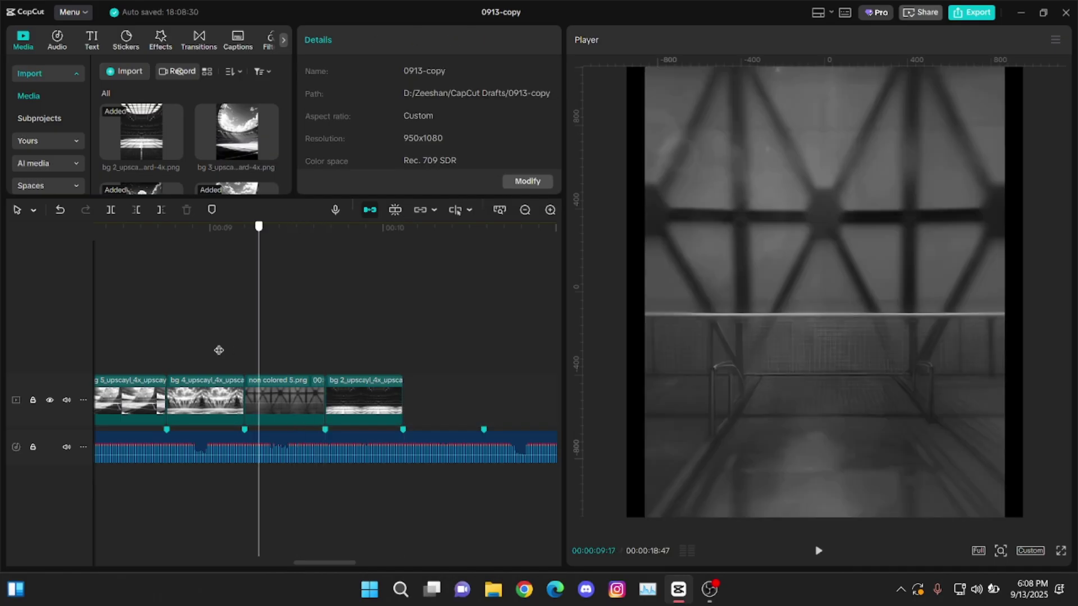
click(218, 351)
key(Up)
key(Up)
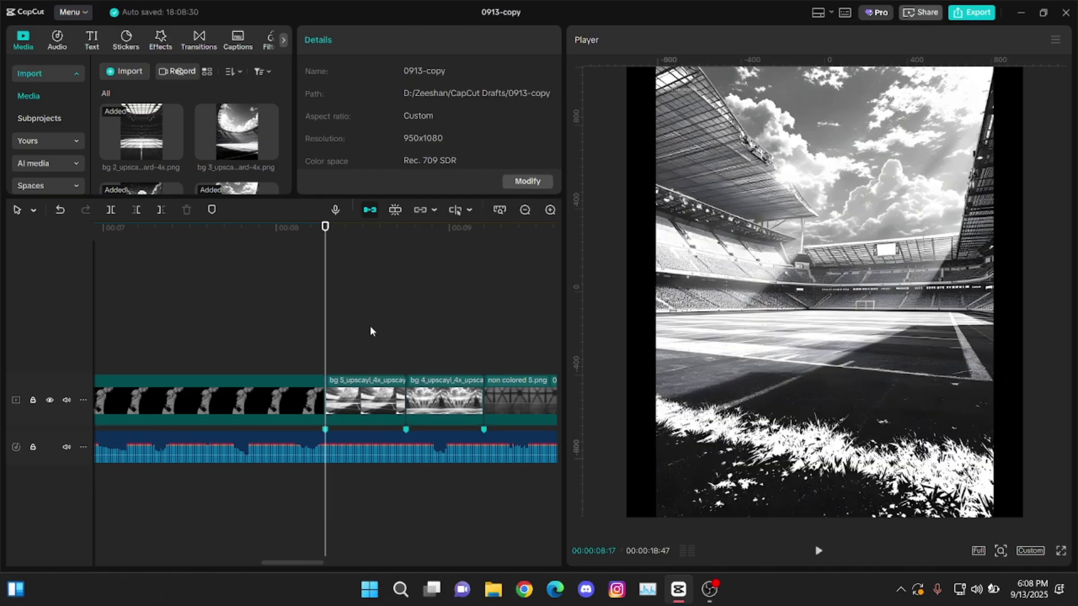
drag(370, 325, 599, 382)
drag(338, 144, 346, 145)
click(163, 277)
click(186, 277)
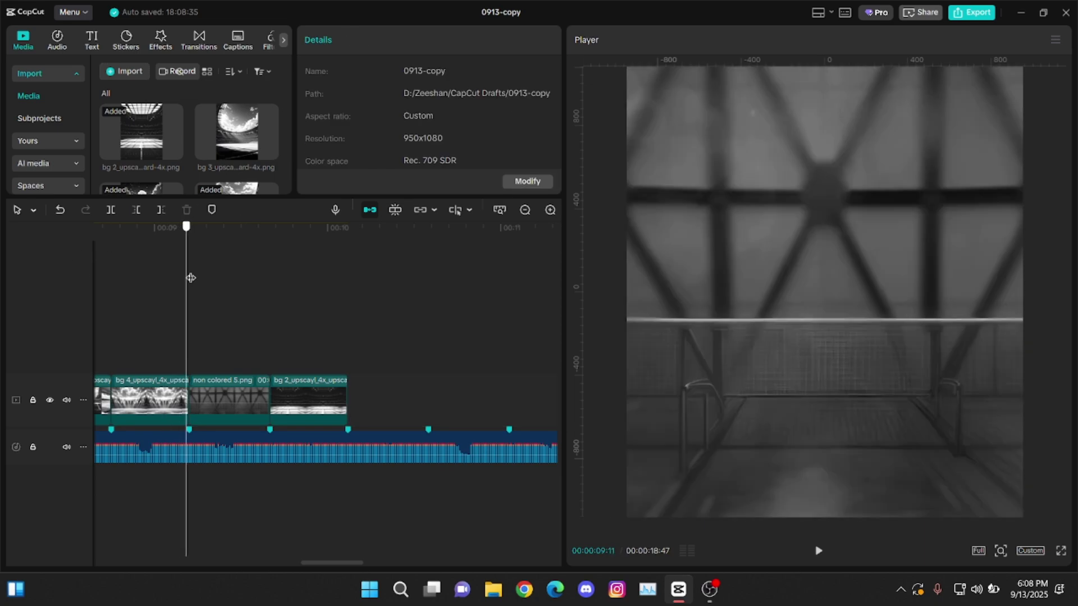
drag(254, 284, 287, 284)
Place the cutout 1 image on a track above bg 5 and trim it to match that background clip.
key(Up)
key(Up)
key(Up)
key(Up)
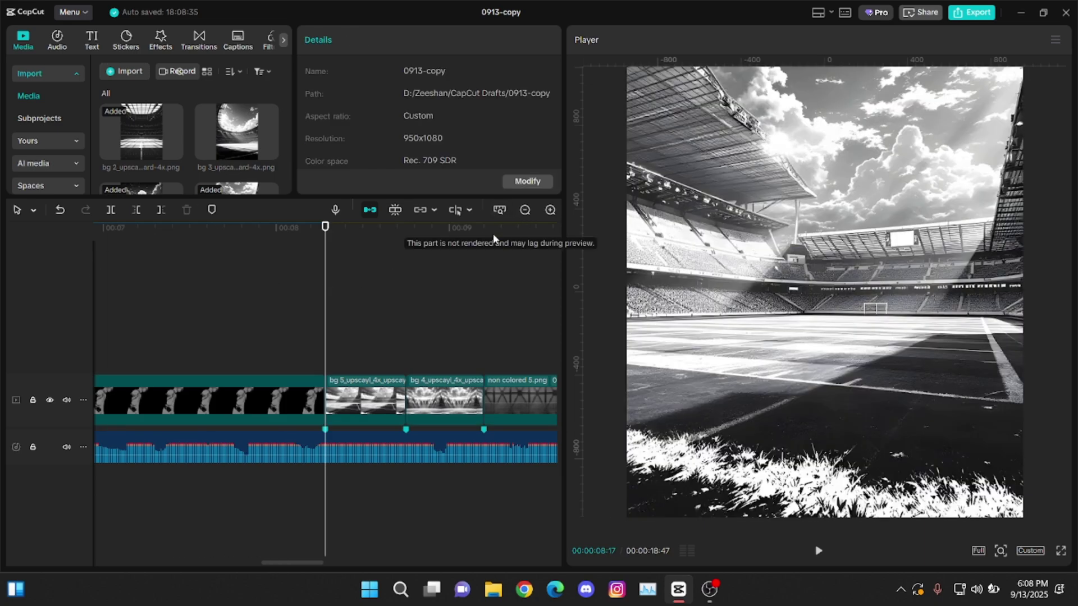
click(361, 325)
scroll(551, 298, down, 3)
scroll(200, 143, down, 5)
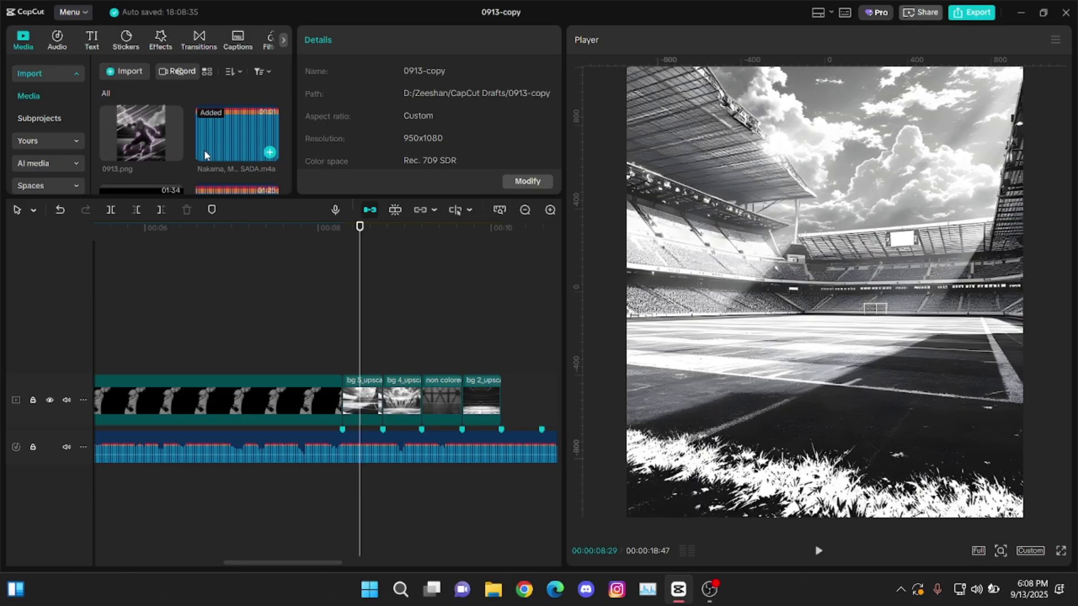
drag(204, 152, 336, 359)
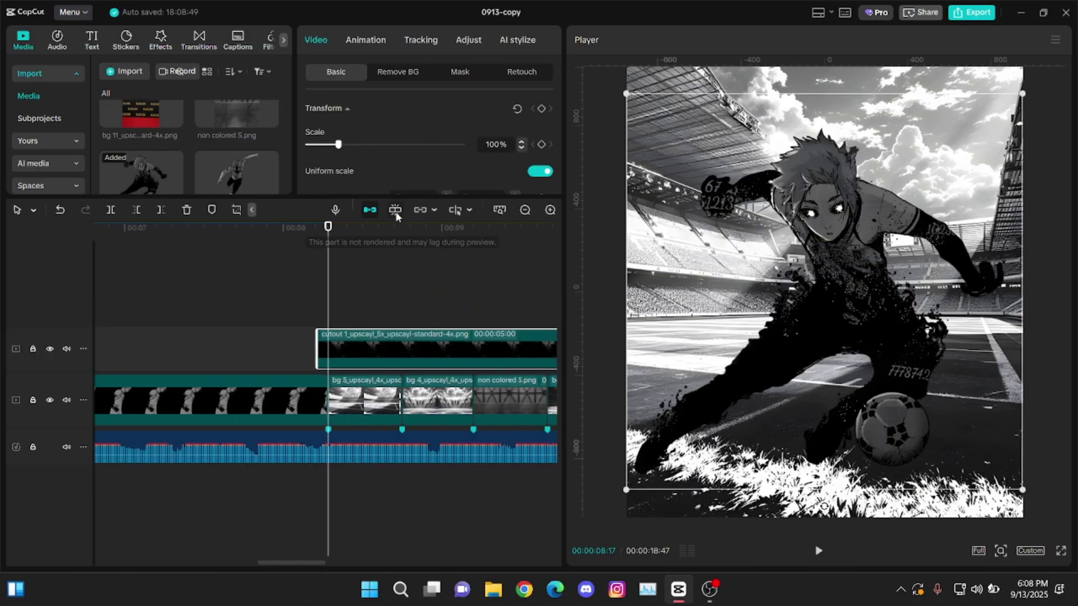
key(w)
Place the cutout 2 image after cutout 1, above bg 4, and trim it to the end of that background.
scroll(230, 141, down, 1)
drag(231, 132, 415, 357)
key(Down)
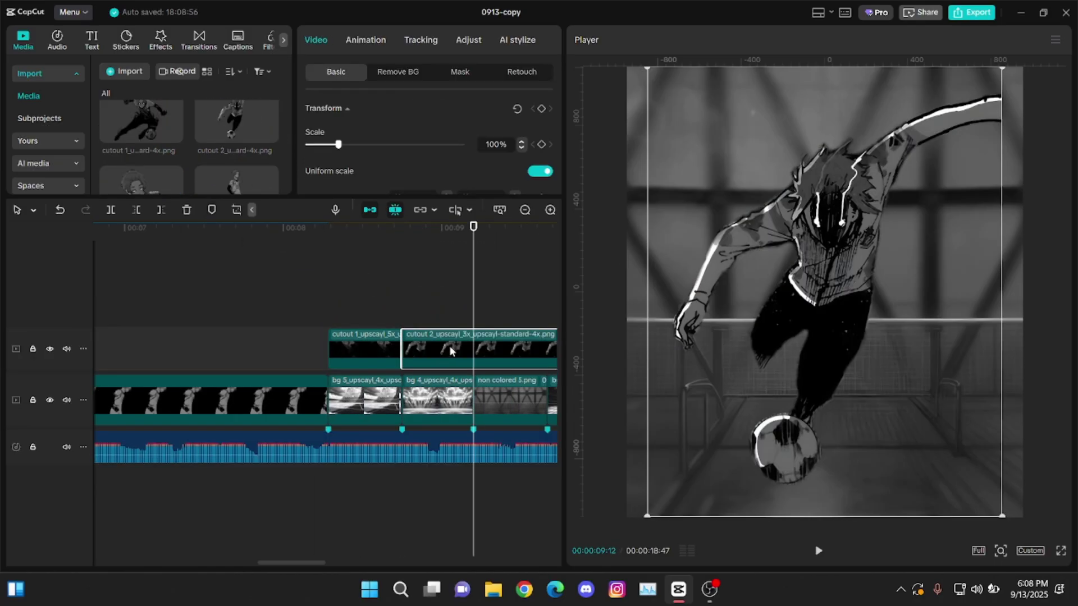
key(w)
Place the cutout 7 image above the non colored 5 background and trim it to the same length.
key(Down)
scroll(227, 153, down, 1)
scroll(226, 149, down, 3)
drag(128, 162, 475, 352)
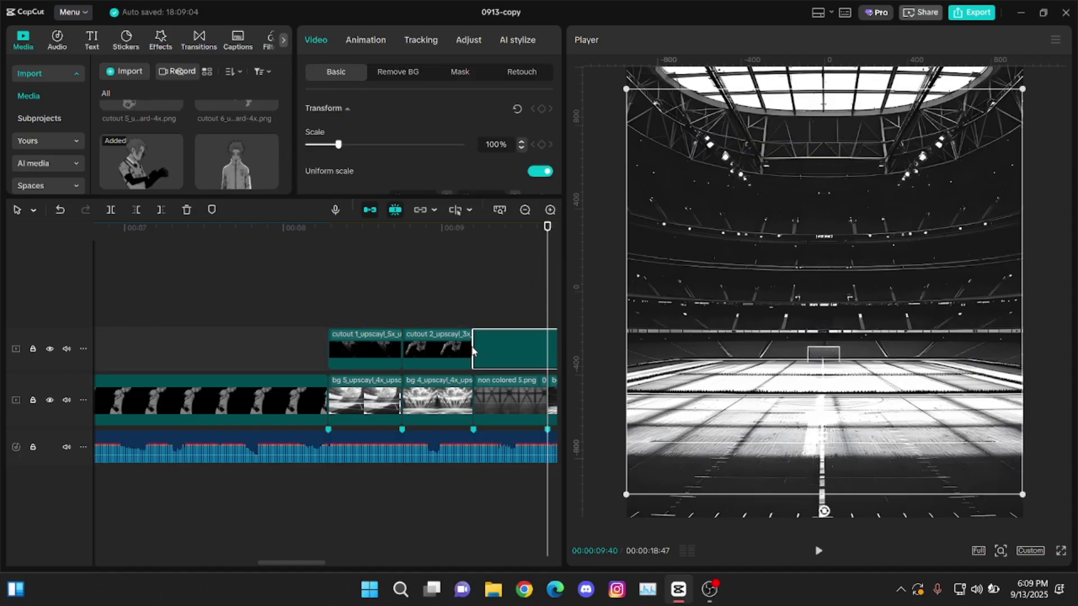
key(Down)
key(Up)
key(w)
Place the cutout 6 image after cutout 7, above bg 2, and trim it to the end of that background.
scroll(233, 149, up, 1)
drag(235, 148, 271, 346)
key(Down)
key(w)
Return to the start of the cutout 1 clip and scale the cutout down slightly.
key(Up)
key(Up)
key(Up)
key(Up)
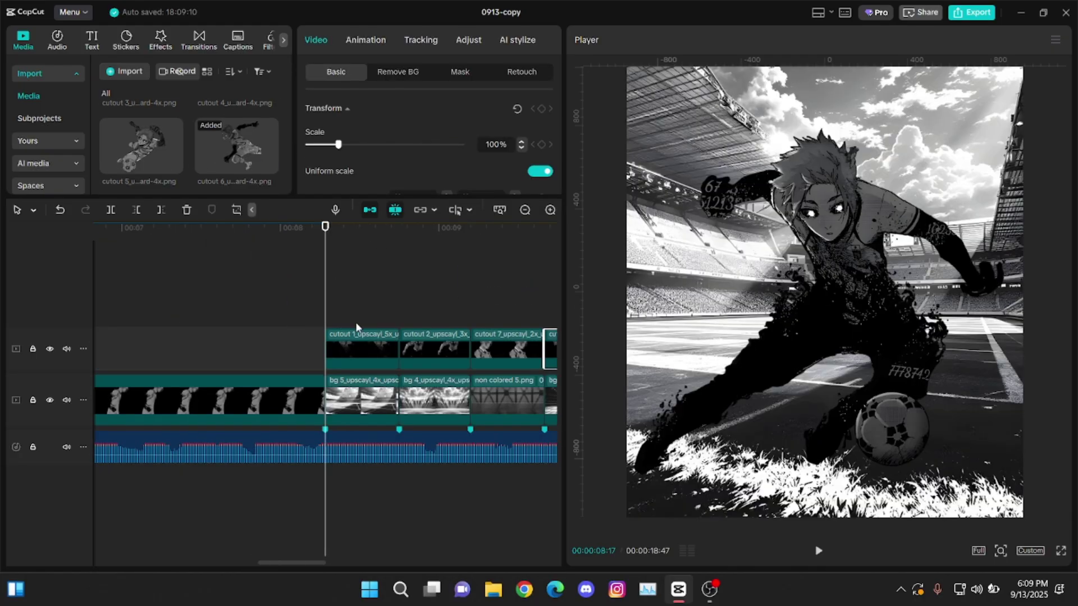
click(360, 340)
drag(339, 145, 336, 144)
Resize cutout 2 slightly and shift it toward the right of the frame over the stadium background.
click(420, 314)
click(431, 338)
drag(901, 265, 929, 265)
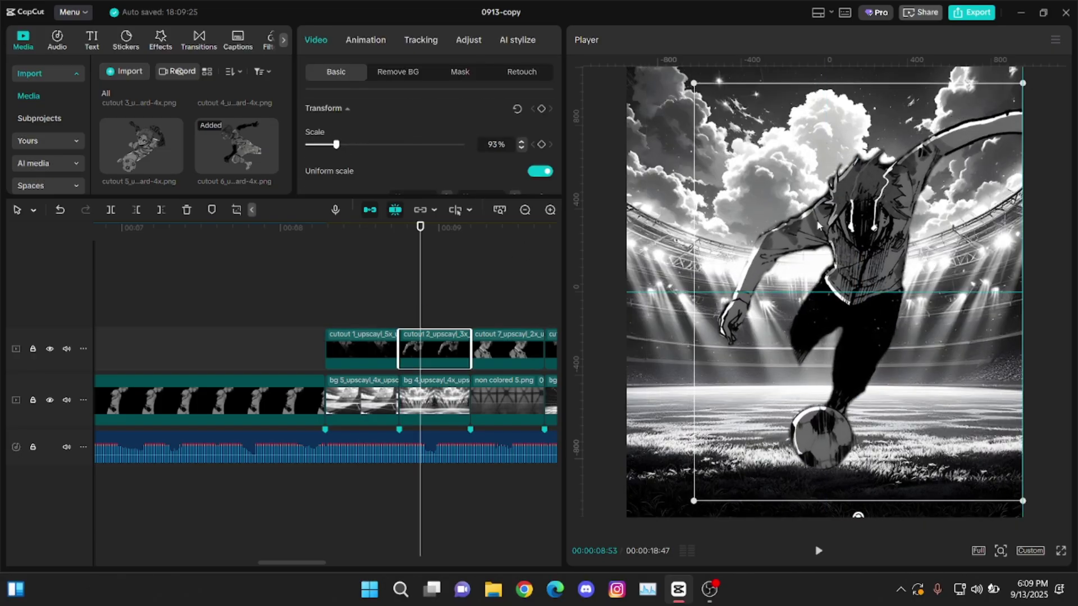
scroll(818, 226, up, 5)
drag(818, 226, 808, 226)
Scale cutout 7 to 91% and move it down and right so its lower edge meets the bottom of the frame.
click(406, 315)
key(Down)
key(Down)
key(Down)
key(Up)
key(Up)
click(218, 340)
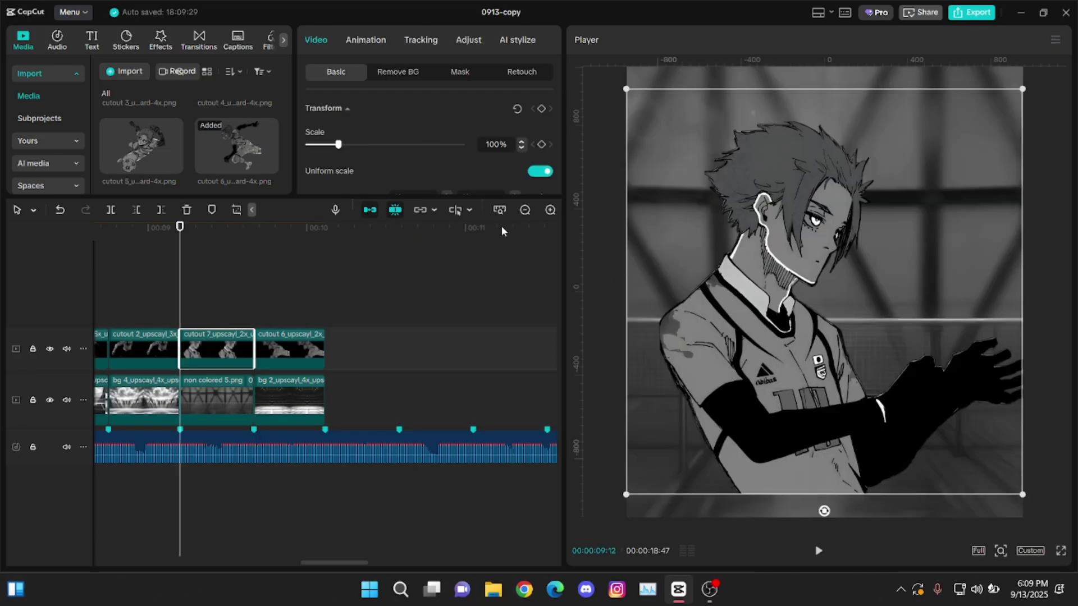
drag(340, 145, 337, 145)
drag(789, 299, 815, 340)
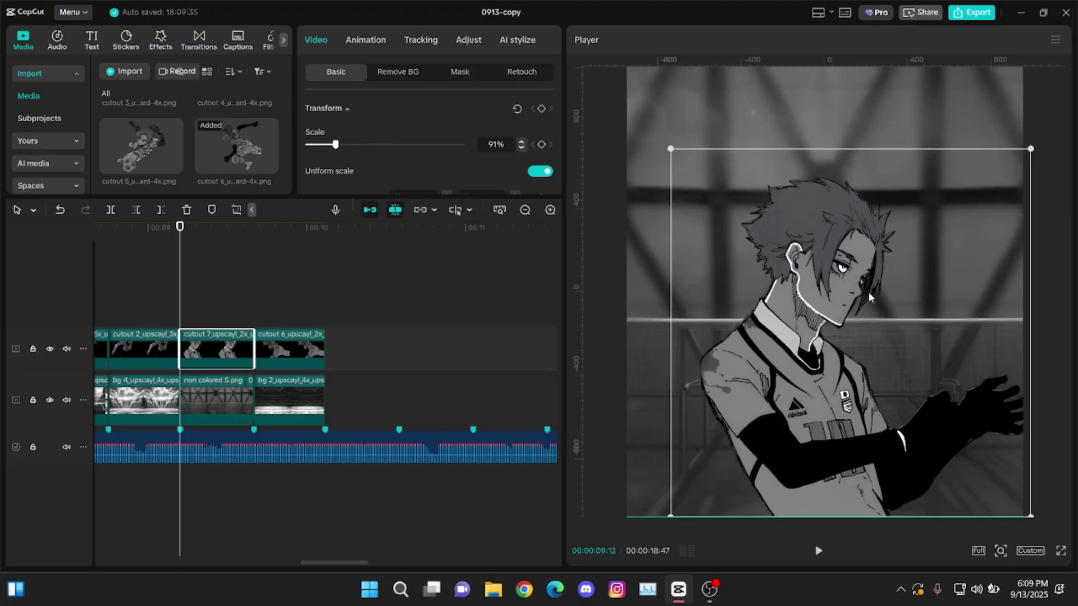
Scale cutout 6 to 90% and move it so its side meets the right edge of the frame.
click(265, 315)
click(282, 348)
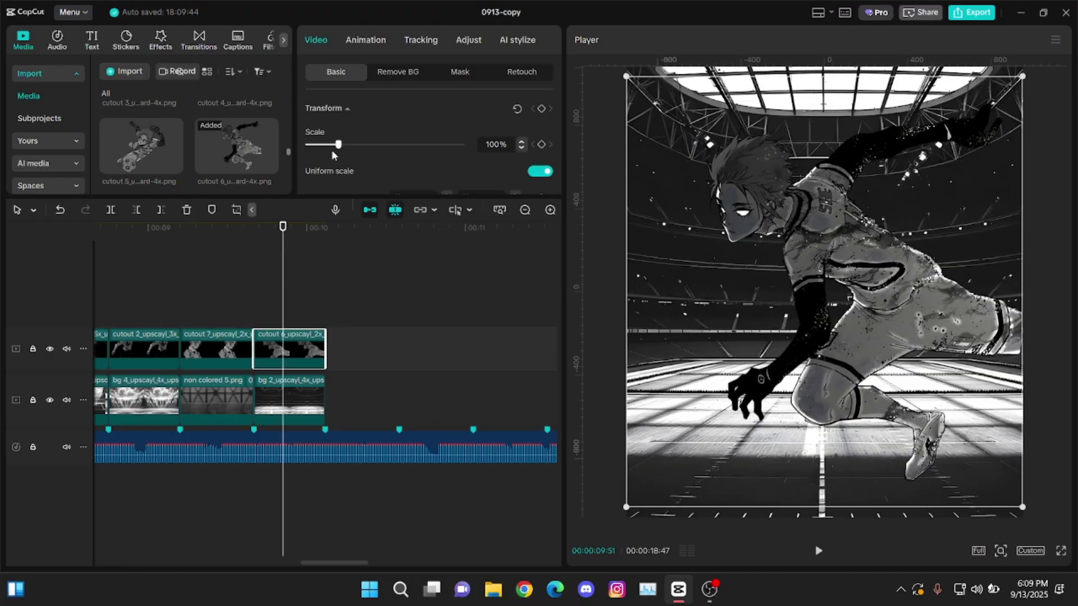
drag(338, 144, 337, 146)
drag(797, 275, 805, 291)
drag(499, 145, 493, 145)
drag(795, 269, 806, 272)
Select the four background clips and darken them by pulling down their brightness curve.
click(525, 210)
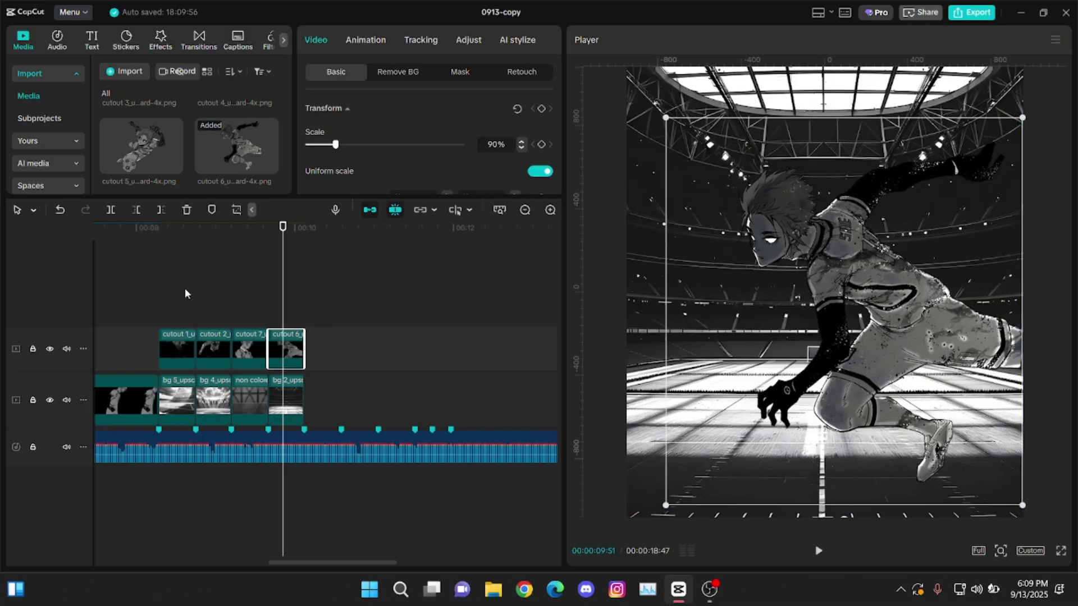
click(184, 289)
scroll(209, 297, up, 3)
drag(185, 295, 236, 281)
click(524, 211)
drag(460, 403, 250, 413)
click(358, 39)
scroll(427, 102, down, 1)
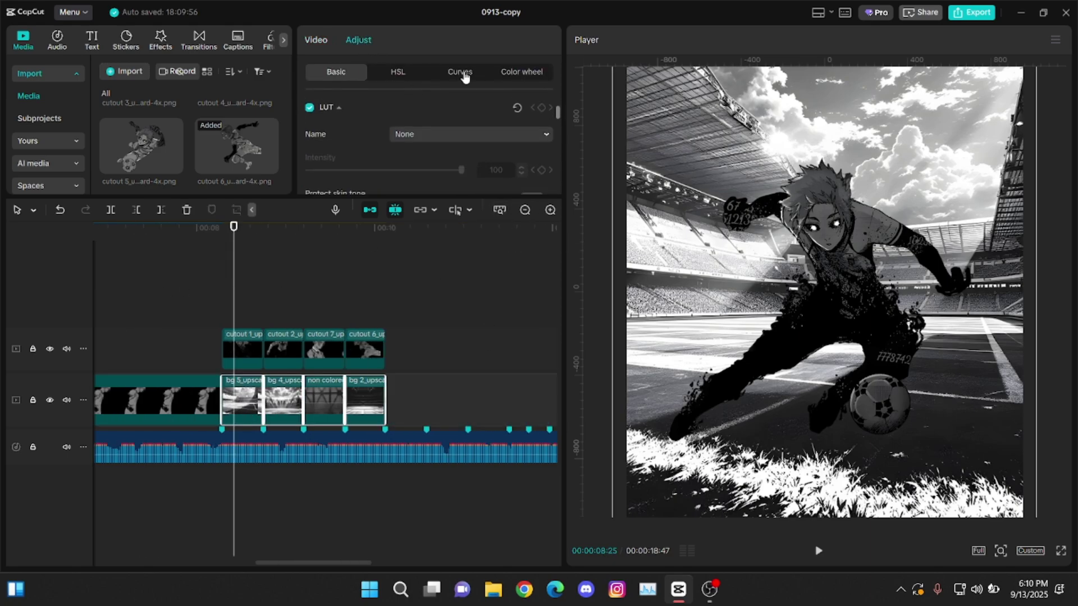
click(459, 71)
drag(421, 105, 438, 119)
Lower the opacity of the four selected background clips to 68%, keeping the Default blend mode.
click(336, 72)
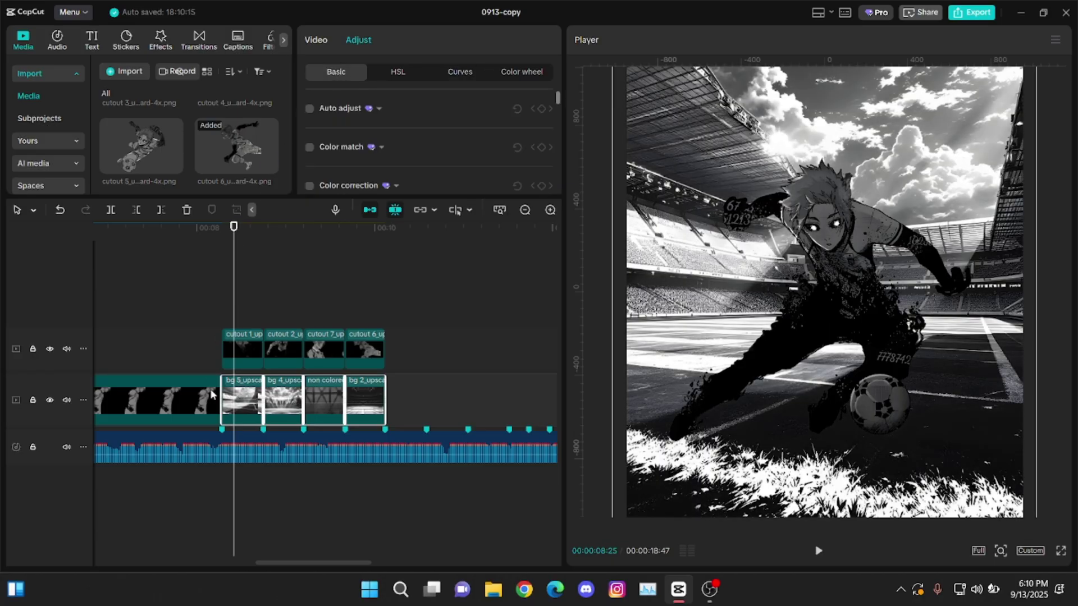
scroll(375, 181, down, 5)
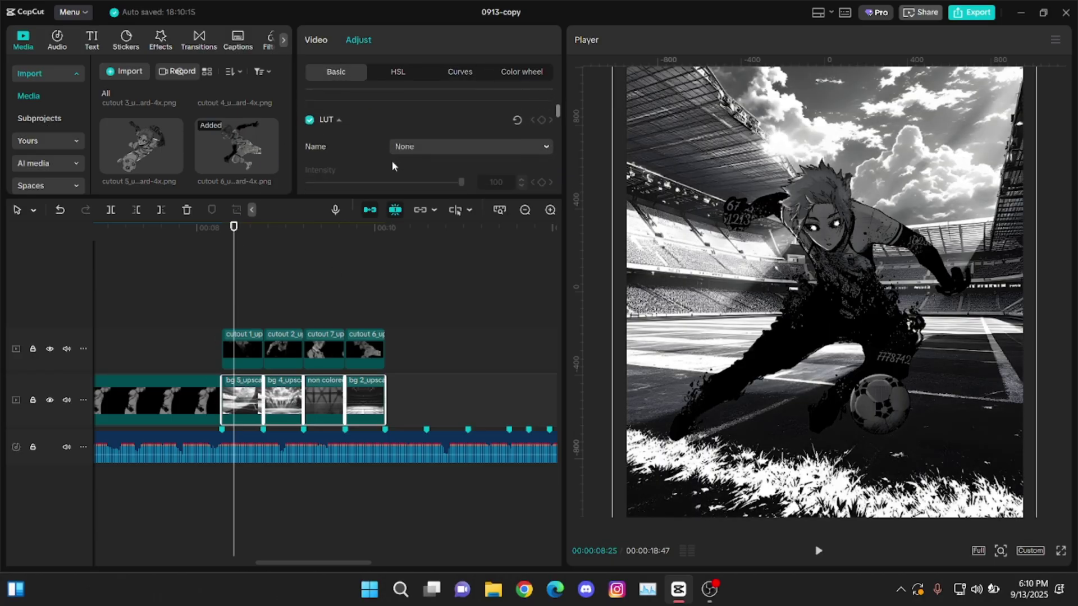
click(316, 41)
scroll(394, 129, down, 10)
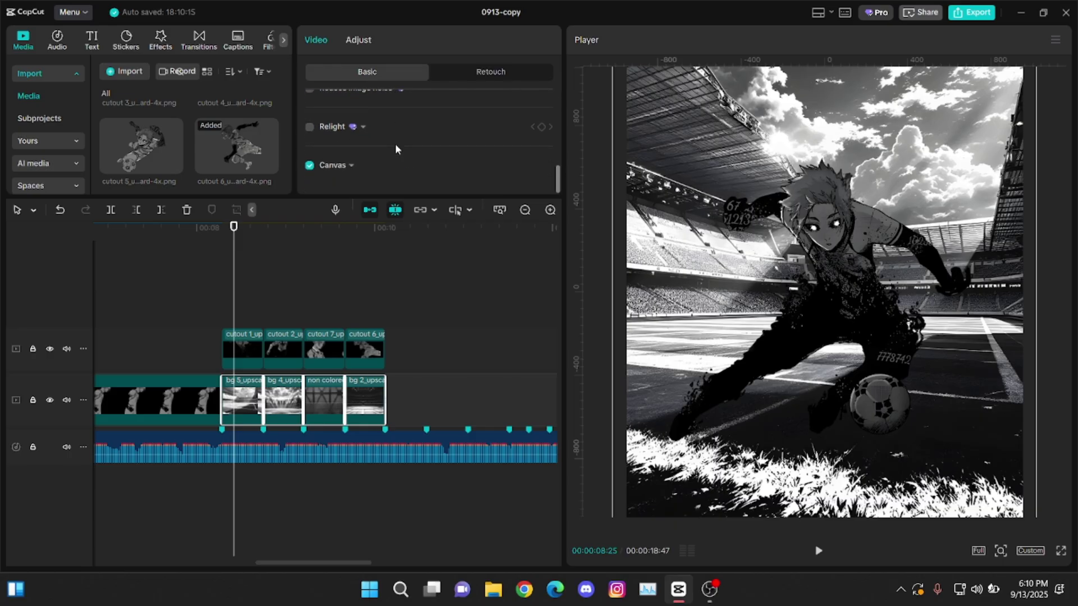
scroll(395, 146, up, 3)
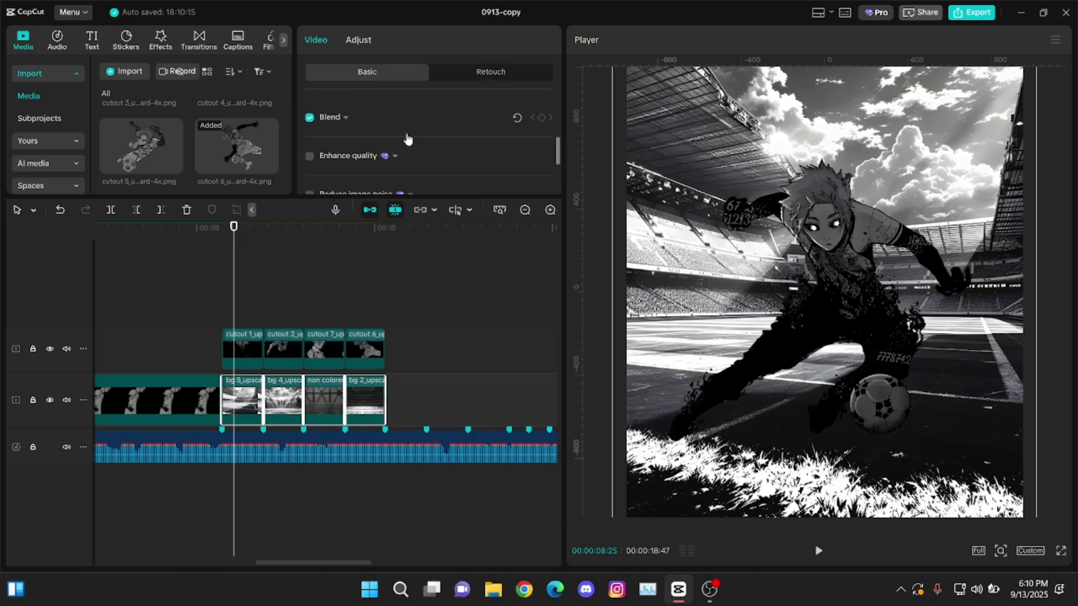
scroll(406, 136, up, 1)
click(347, 140)
scroll(386, 144, down, 2)
click(412, 153)
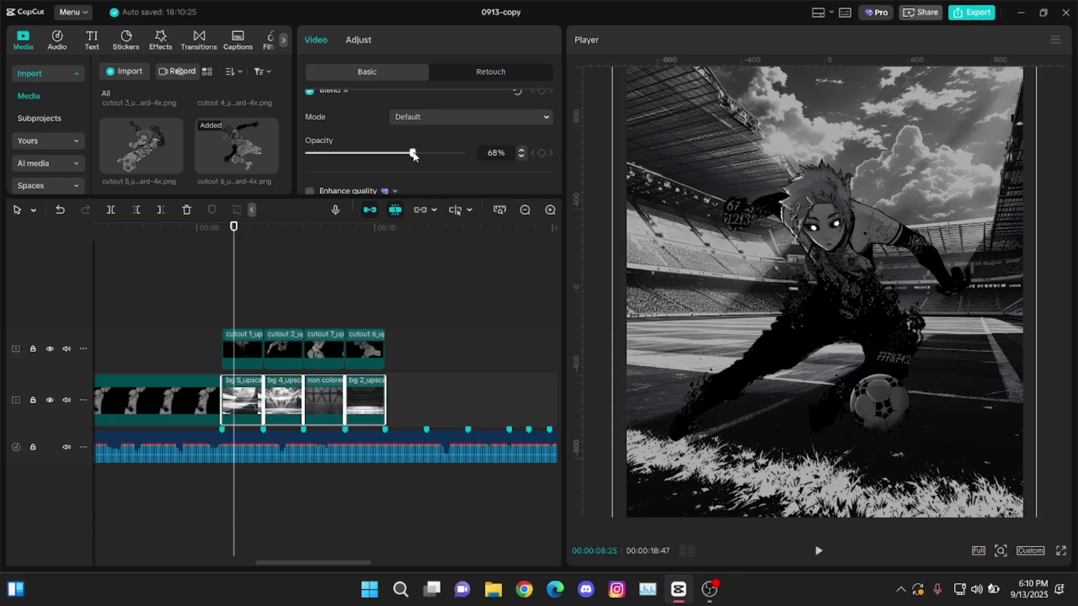
Fine-tune the brightness curve of the third background clip and compare it with the neighbouring backgrounds.
click(289, 309)
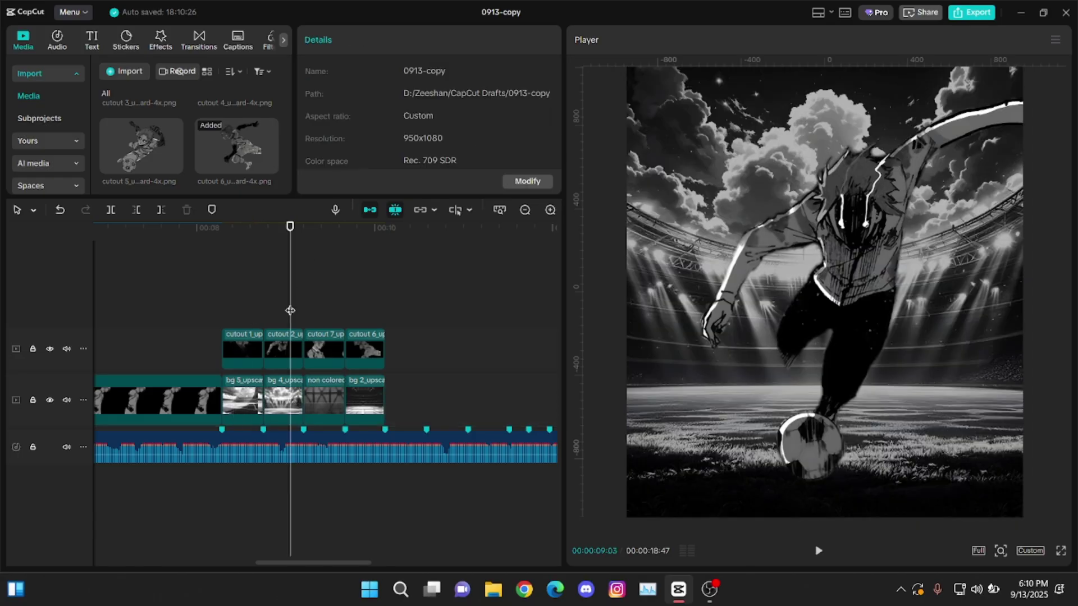
click(325, 399)
click(417, 40)
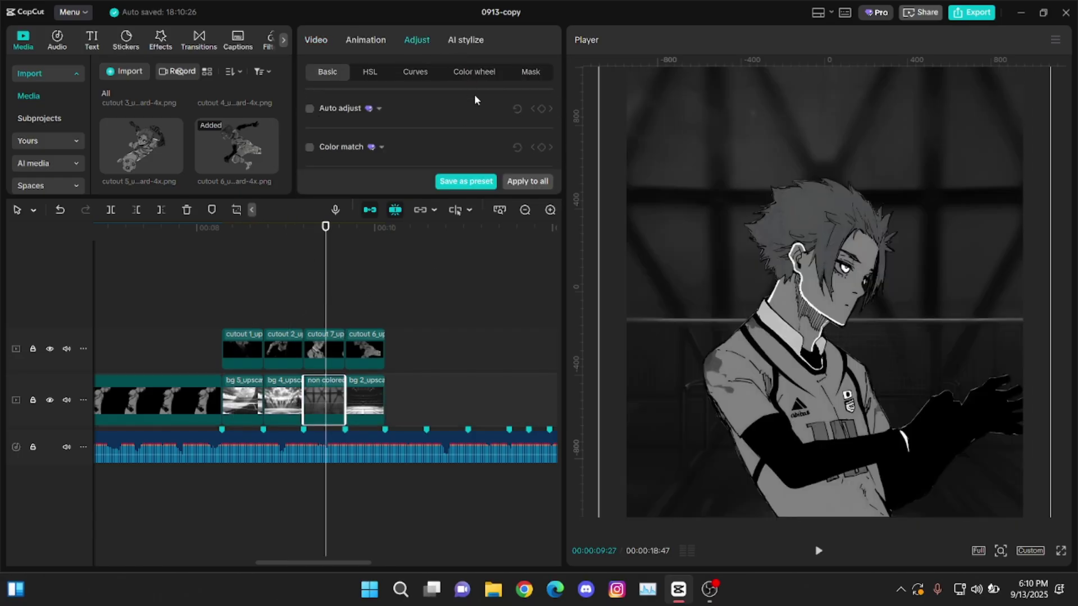
scroll(477, 113, down, 5)
click(428, 73)
scroll(482, 119, down, 1)
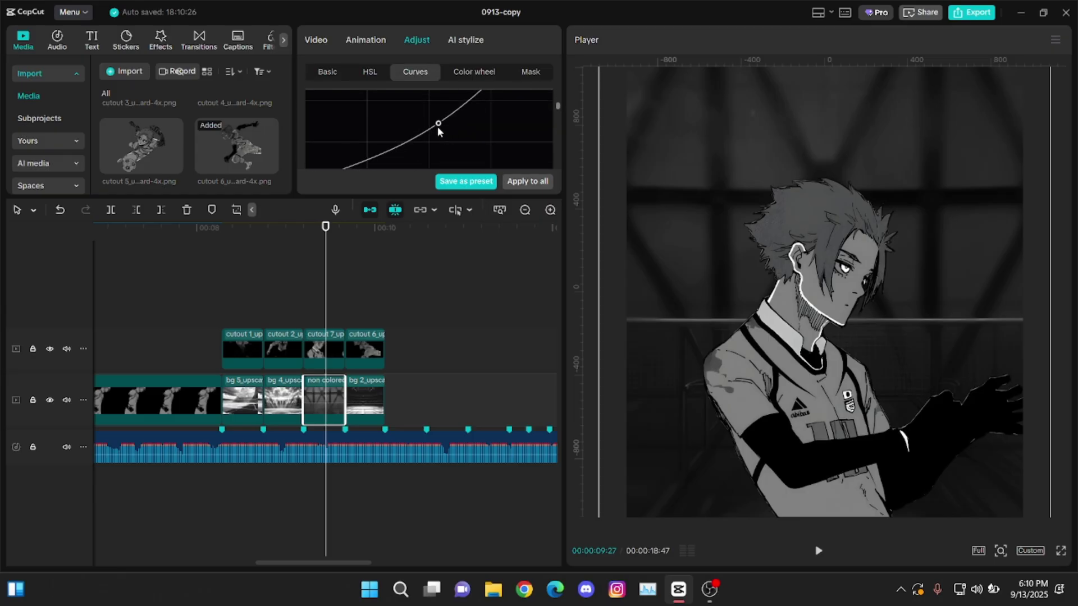
click(354, 280)
click(372, 392)
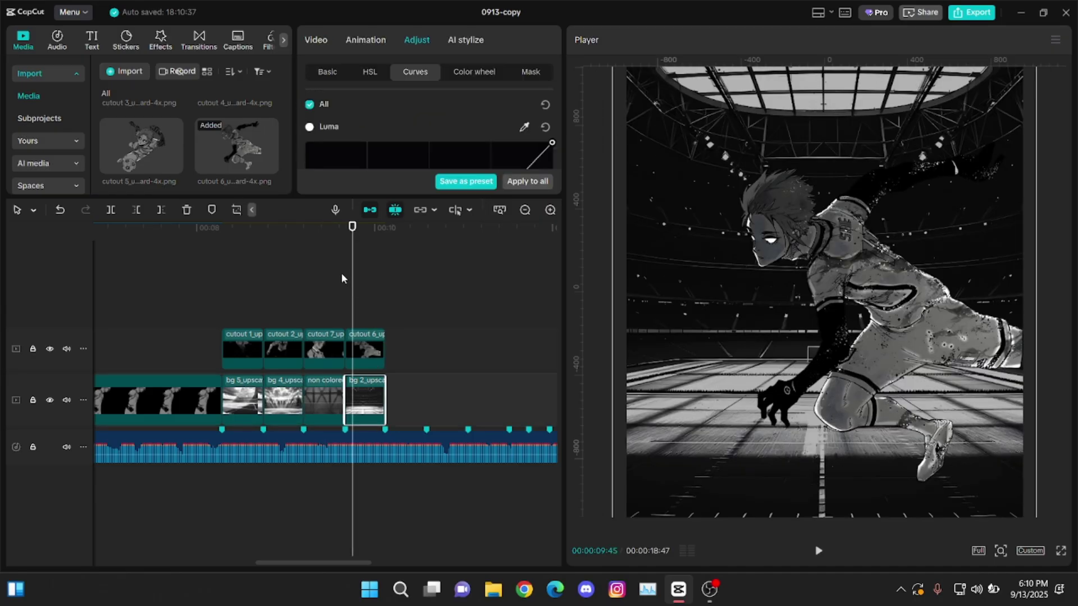
click(246, 257)
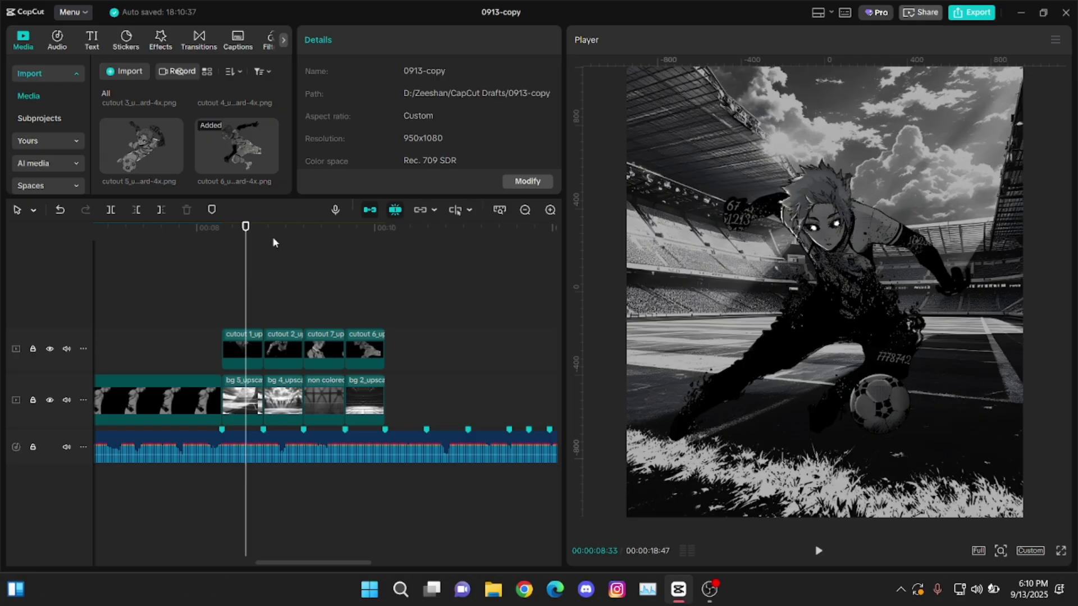
Add Speed lines good.mp4 on a layer between the backgrounds and cutouts, trimmed to span exactly the four background clips.
scroll(197, 137, up, 5)
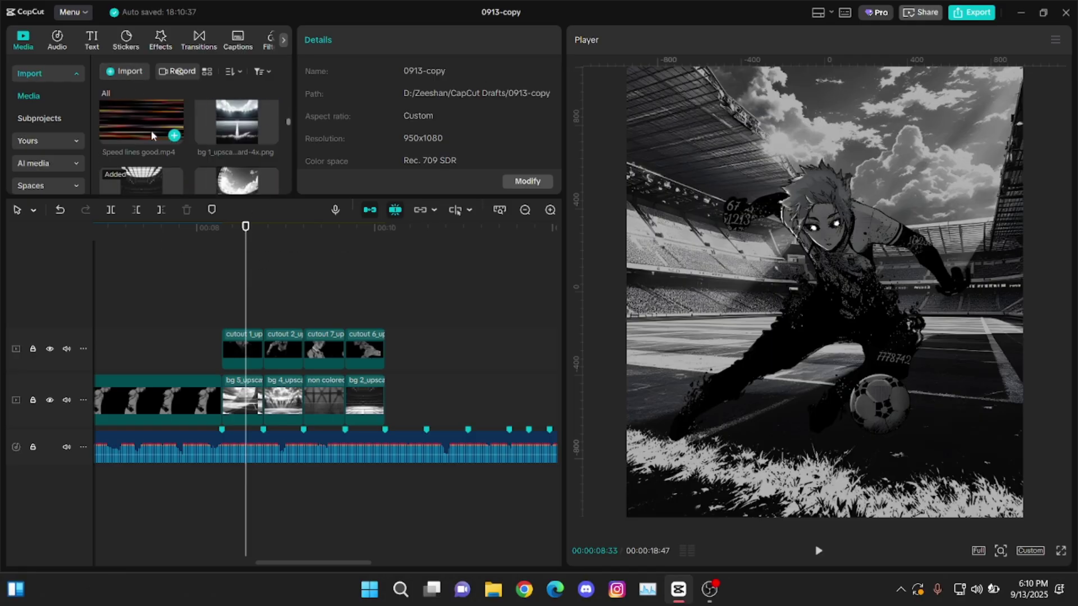
drag(151, 130, 182, 370)
click(222, 228)
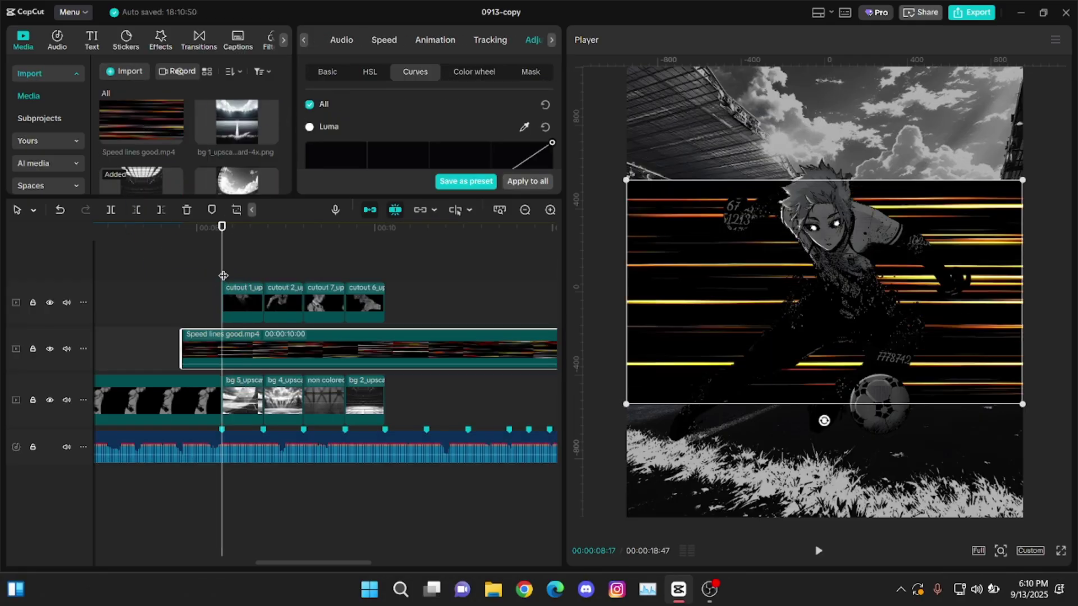
key(q)
key(Down)
key(Down)
key(Down)
key(Down)
key(w)
click(234, 262)
scroll(242, 270, up, 4)
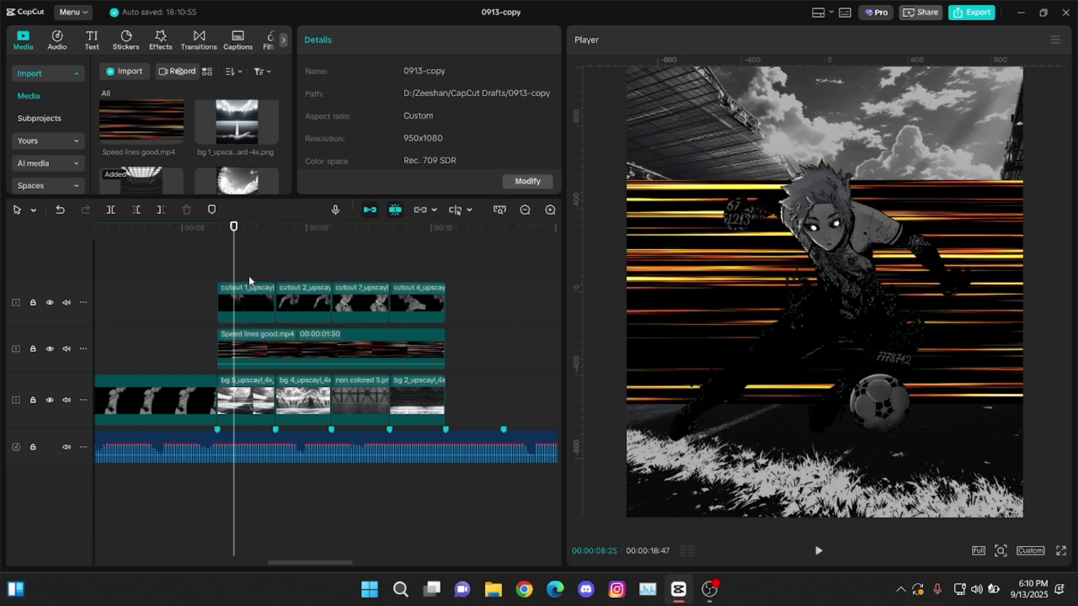
Rotate the speed lines clip to -90° and fill the frame with it at 116% scale width and 187% scale height.
click(303, 348)
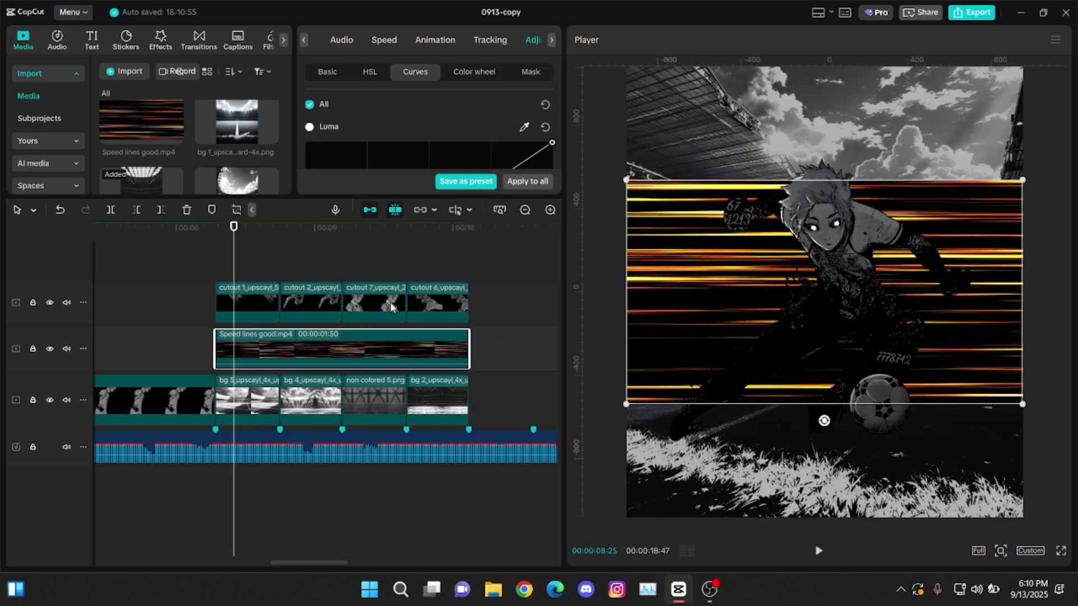
click(326, 73)
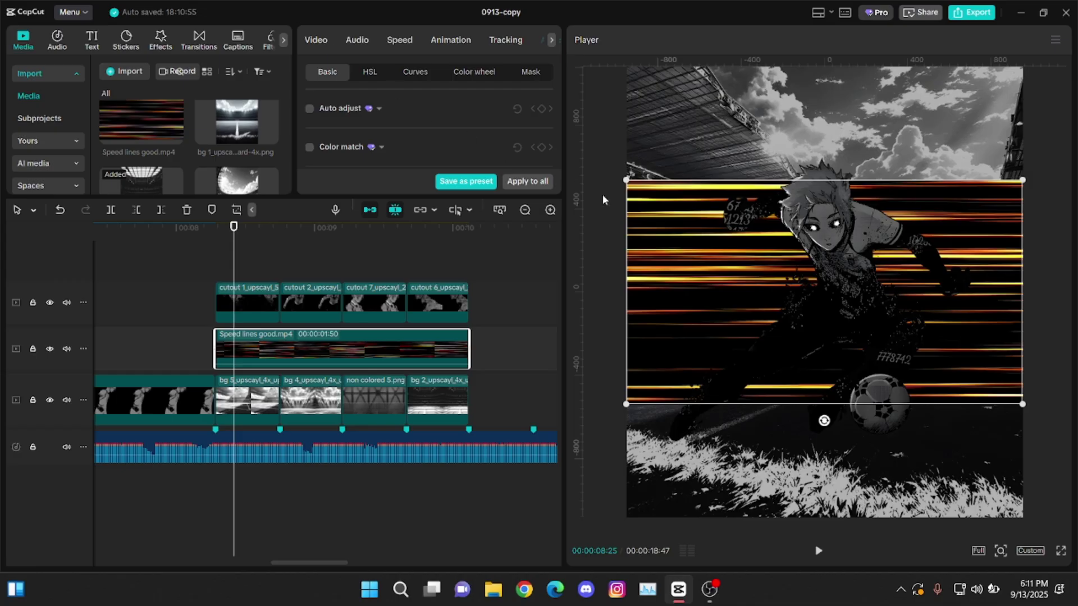
drag(824, 421, 981, 303)
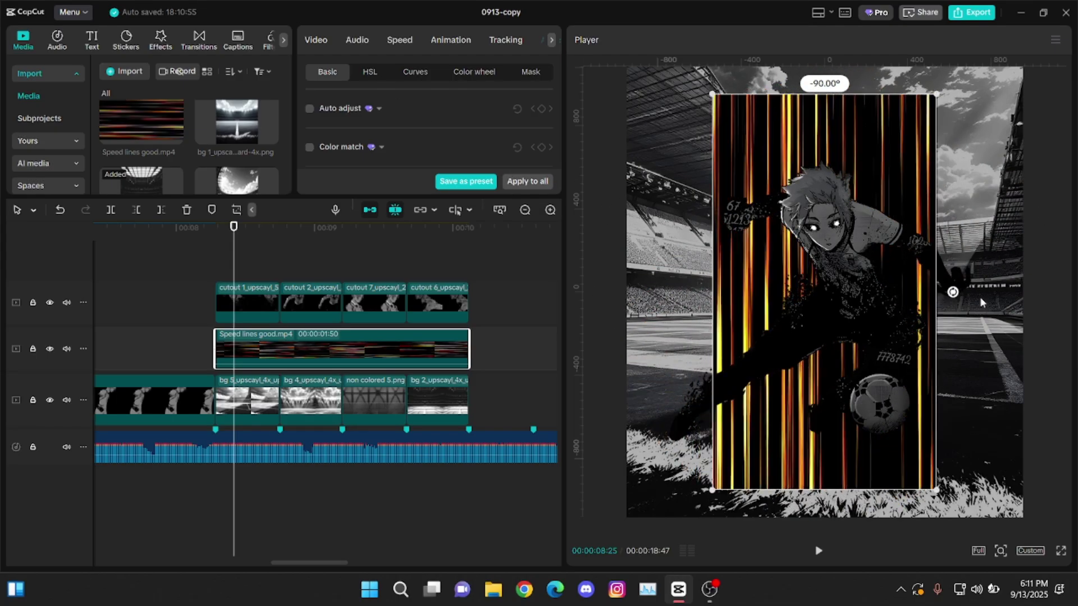
scroll(418, 126, down, 5)
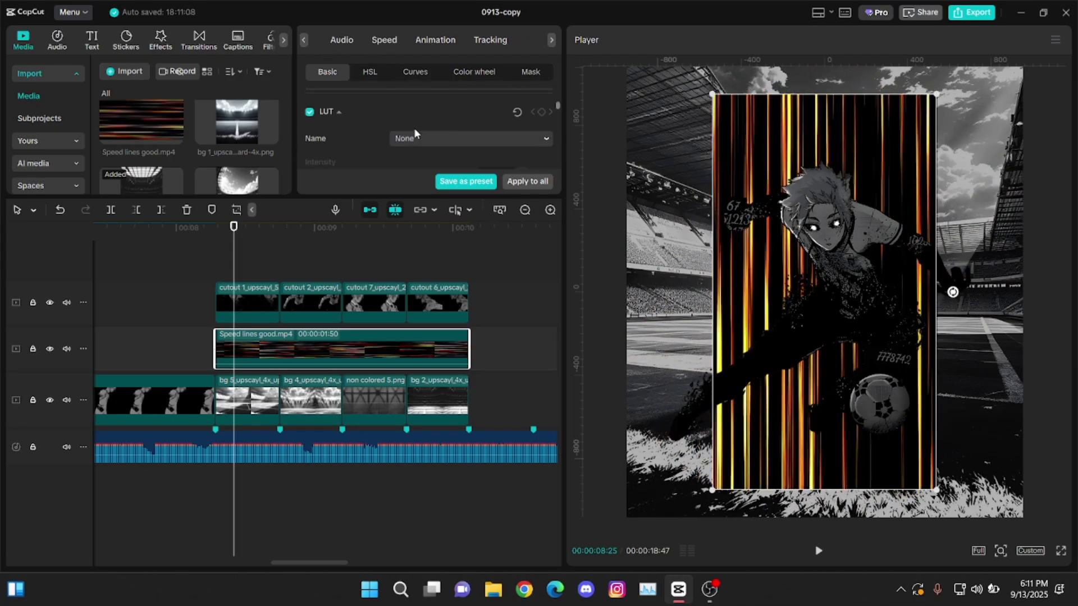
scroll(415, 47, up, 2)
click(316, 40)
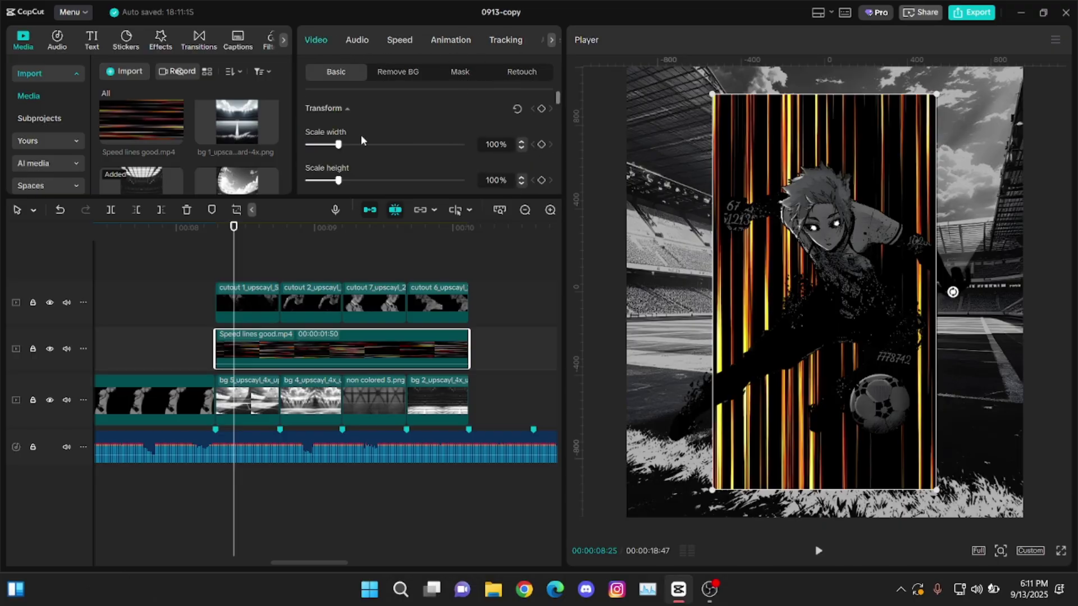
drag(338, 144, 365, 180)
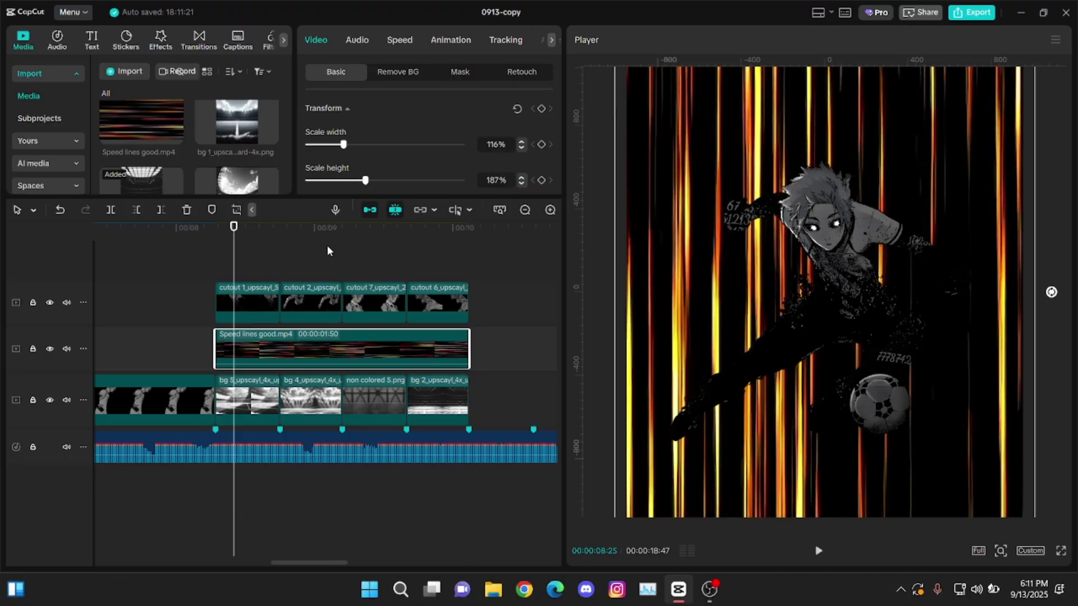
Set the speed lines clip's blend mode to Screen and lower its saturation to -50.
drag(234, 260, 280, 259)
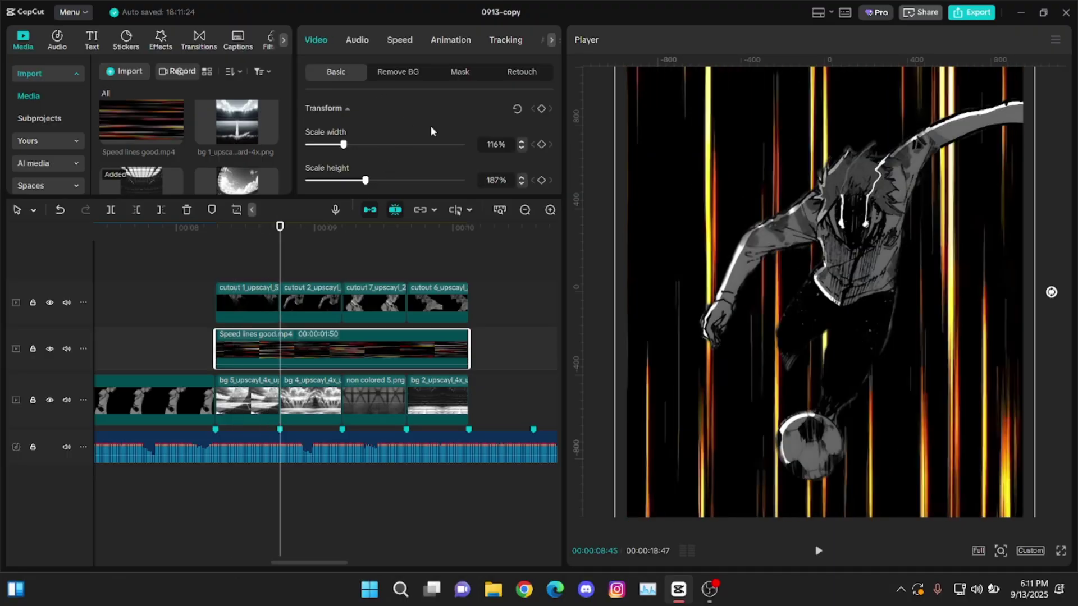
scroll(419, 137, down, 5)
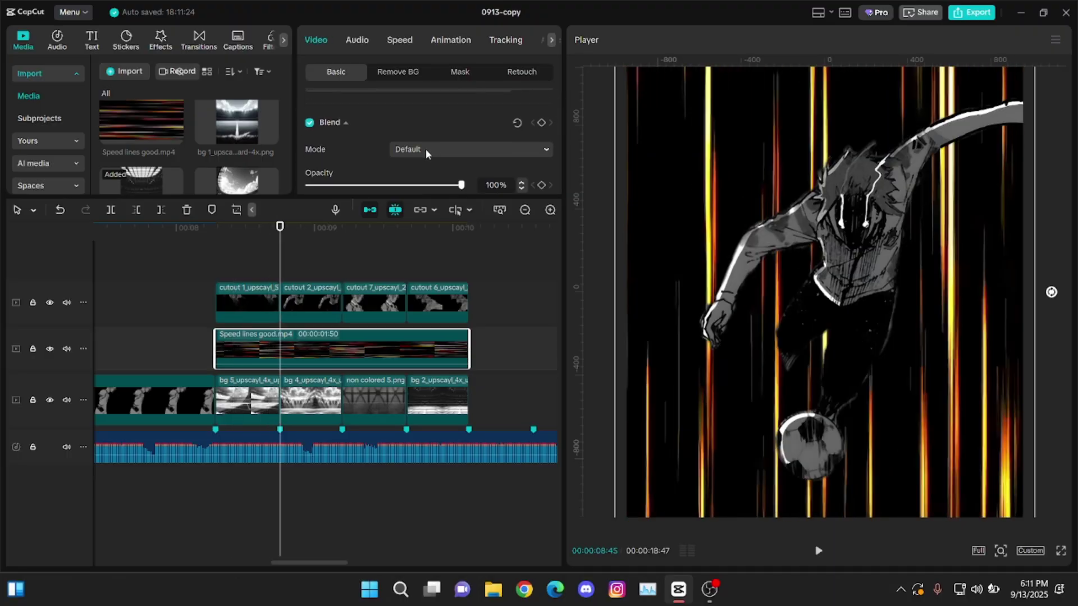
click(426, 149)
click(430, 221)
click(551, 40)
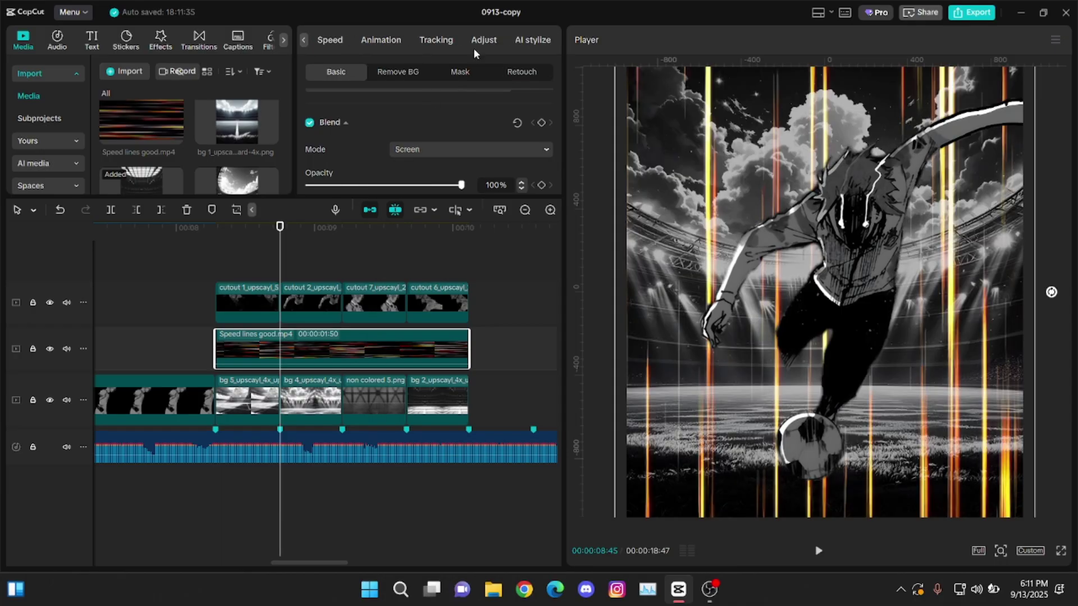
click(483, 40)
scroll(450, 114, down, 5)
drag(385, 136, 308, 137)
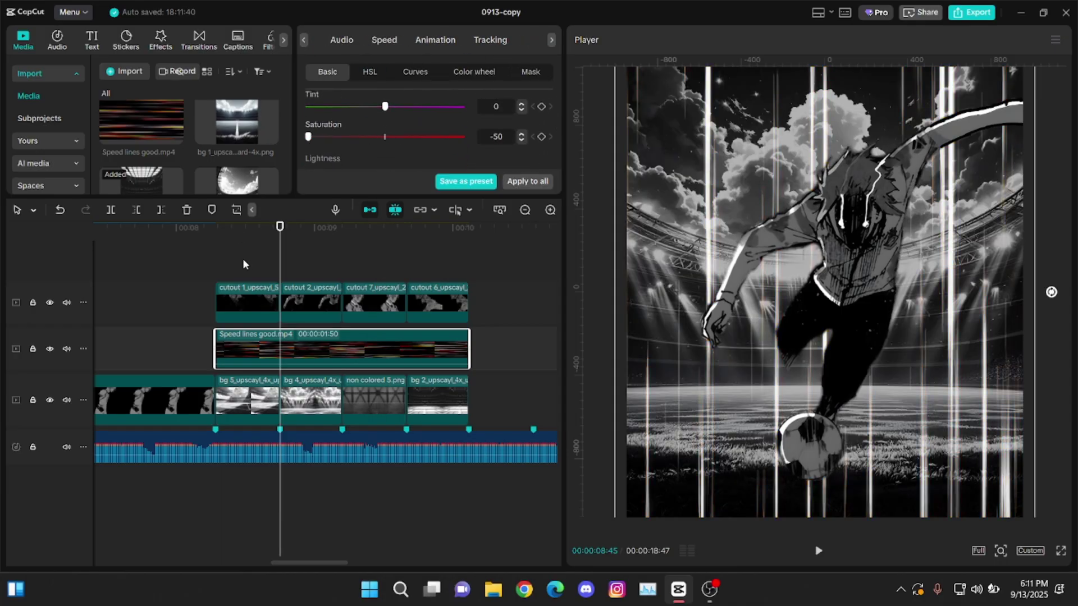
Tilt the speed lines diagonally and apply a slanted Split mask that limits them to the frame's upper-left area.
drag(244, 259, 266, 259)
click(458, 345)
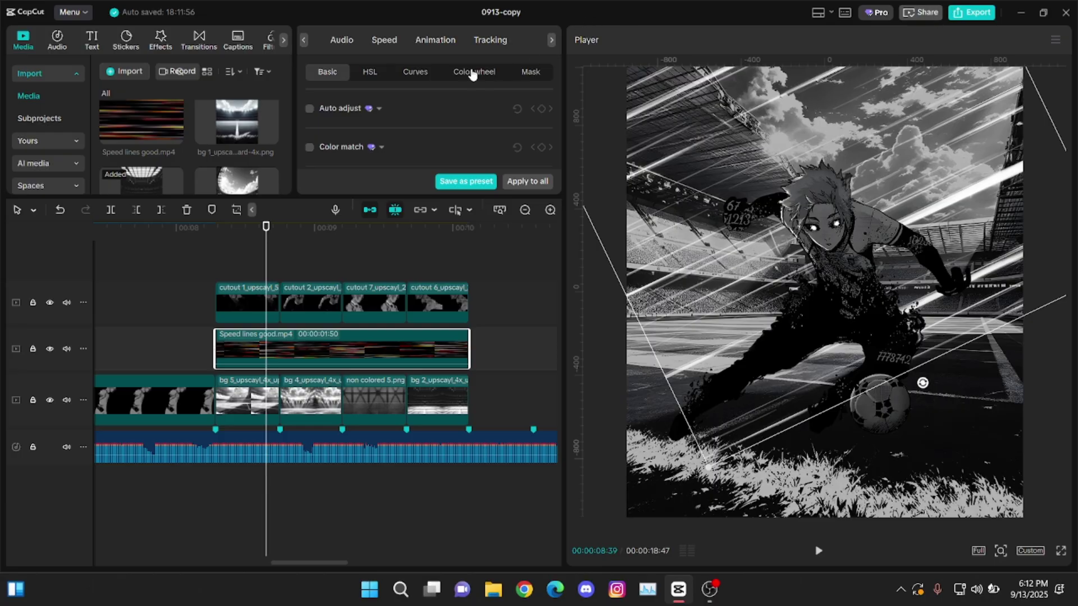
click(518, 71)
click(332, 70)
scroll(421, 38, up, 1)
click(315, 39)
click(459, 72)
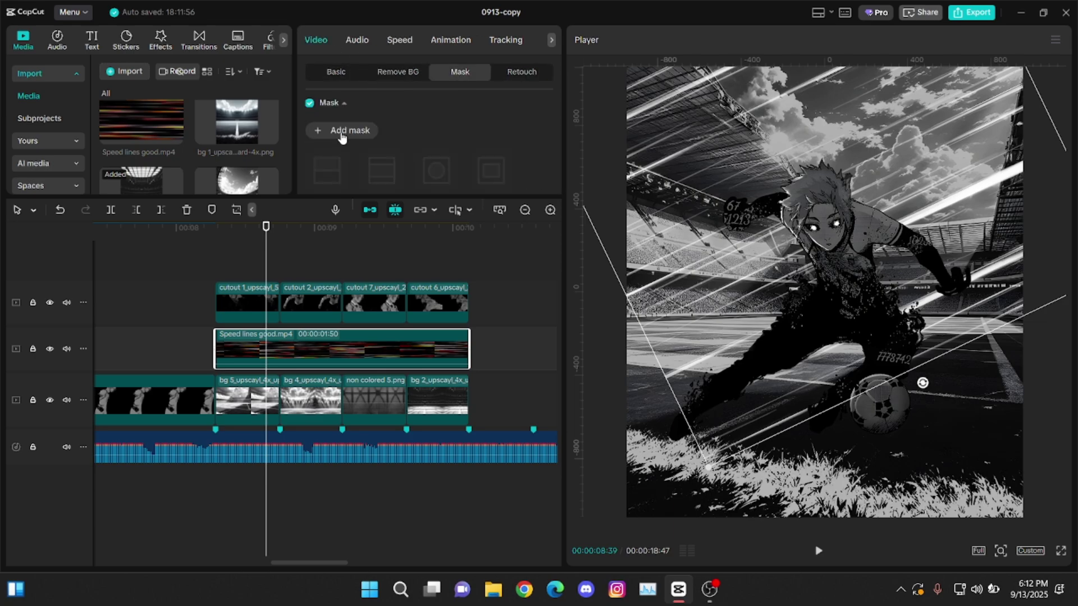
click(345, 131)
click(327, 170)
drag(831, 211, 831, 212)
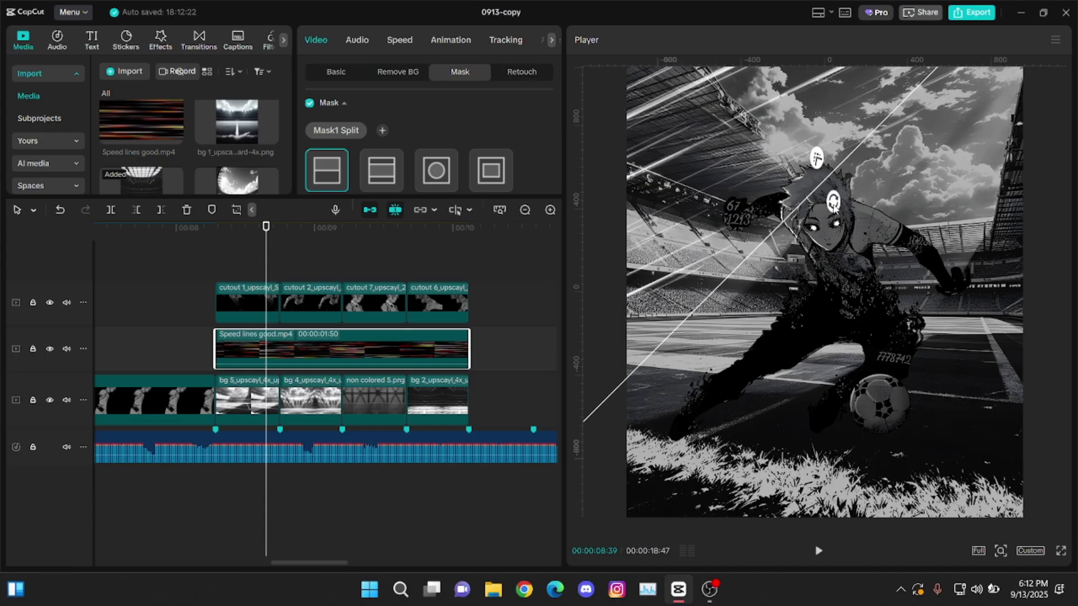
Copy the masked speed lines clip and paste it on a new layer above, starting at the first background.
mouse_move(266, 270)
mouse_down()
mouse_move(238, 264)
mouse_move(280, 258)
mouse_up()
click(249, 348)
key(Up)
key(ctrl+c)
key(ctrl+v)
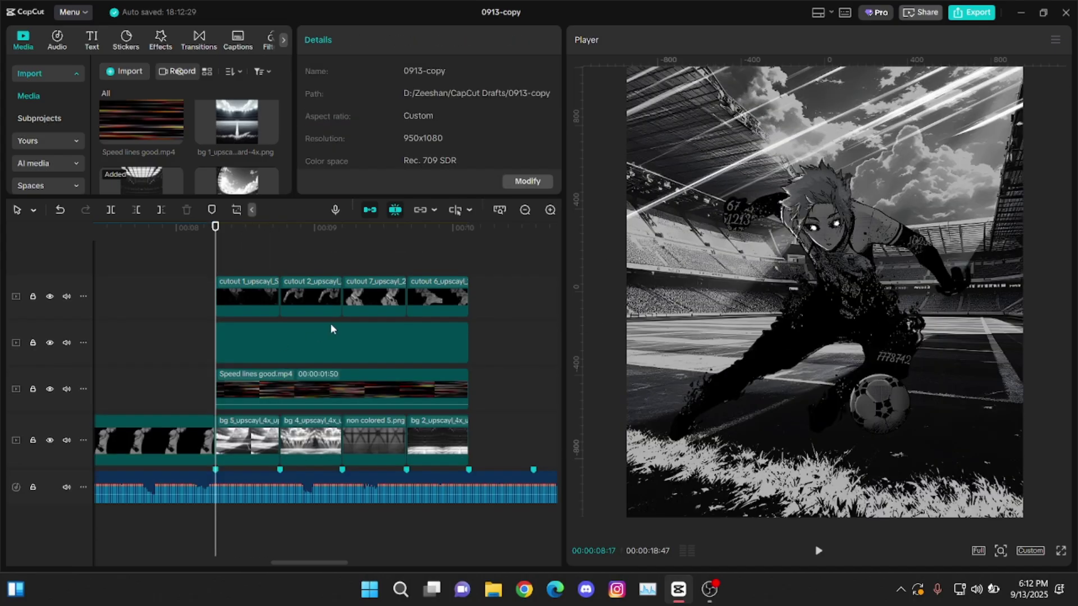
Reposition the copied speed lines so they cover the lower-right corner of the frame.
click(332, 332)
drag(829, 201, 800, 133)
click(346, 77)
drag(903, 246, 911, 457)
Split both speed lines clips where the second background begins.
drag(215, 259, 279, 254)
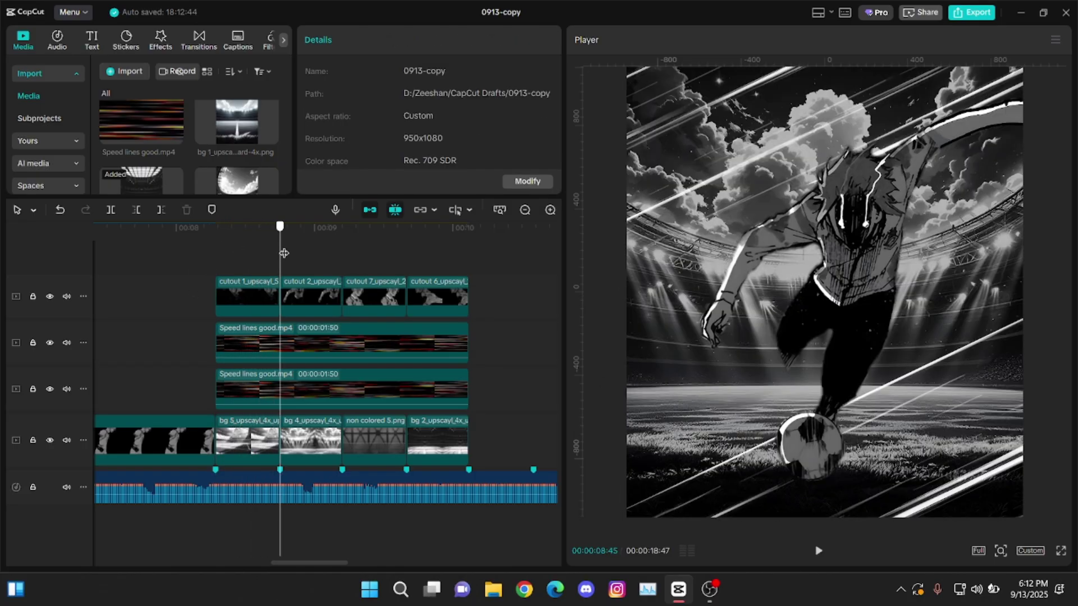
drag(498, 337, 438, 376)
key(ctrl+b)
click(303, 269)
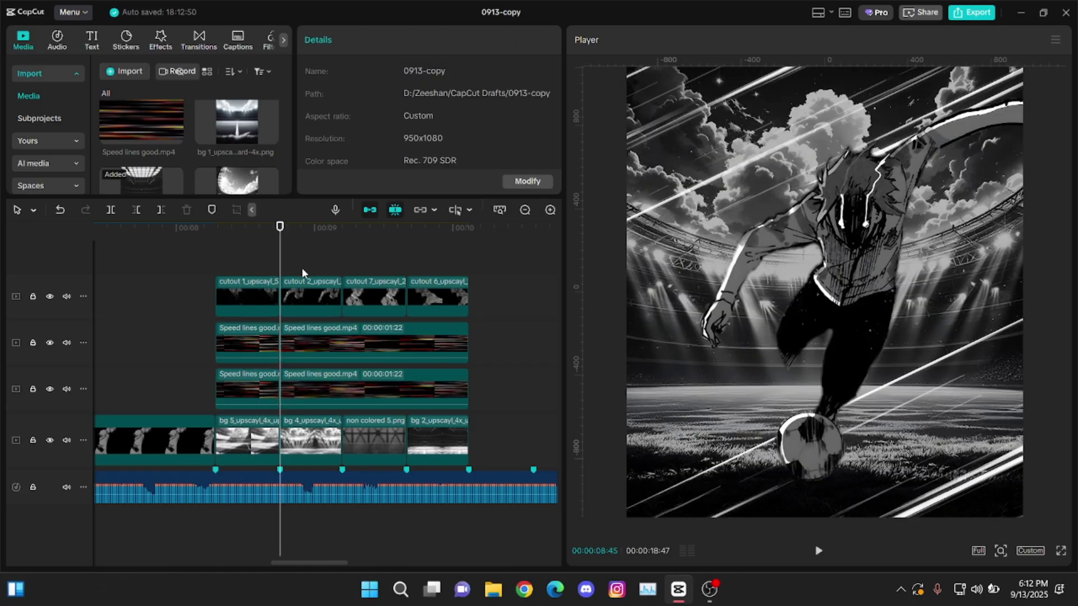
Rotate and move both speed lines segments over the second background to slant the opposite way across the upper-right and lower-left corners.
click(375, 336)
drag(766, 293, 796, 149)
drag(955, 467, 766, 469)
drag(932, 401, 816, 551)
click(404, 387)
drag(923, 383, 755, 373)
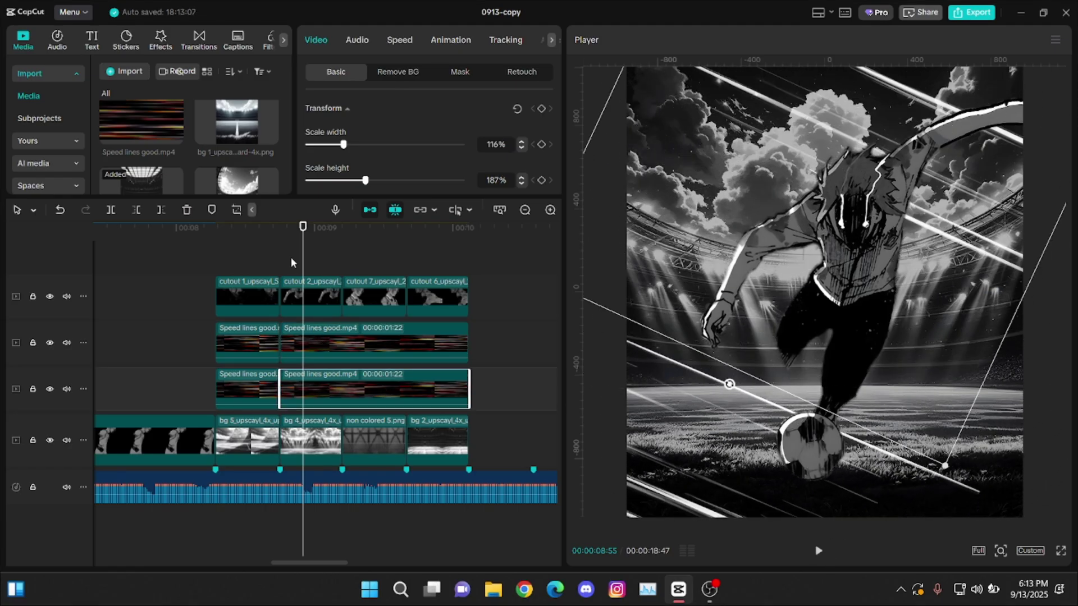
click(473, 355)
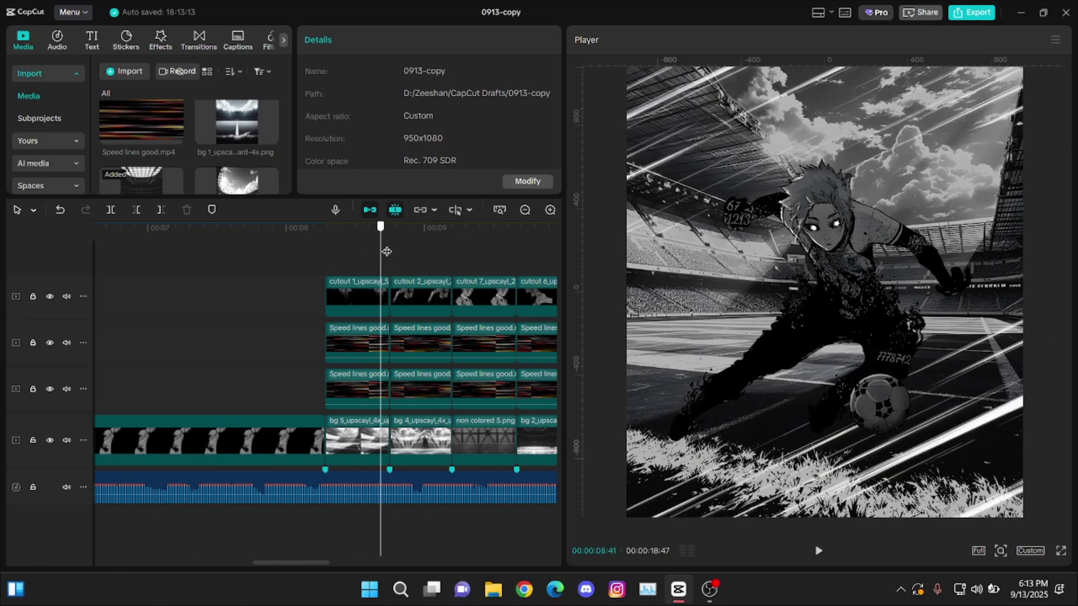
Add position keyframes at the start and end of cutout 1, and move the start keyframe straight down to Y -1042.
drag(387, 251, 549, 242)
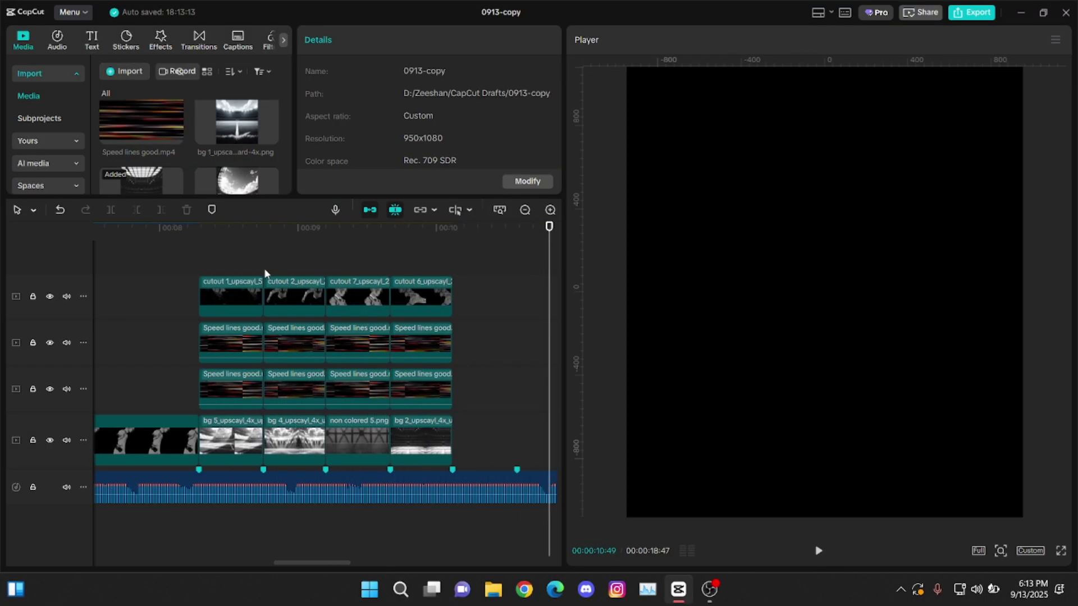
drag(398, 258, 212, 282)
click(237, 300)
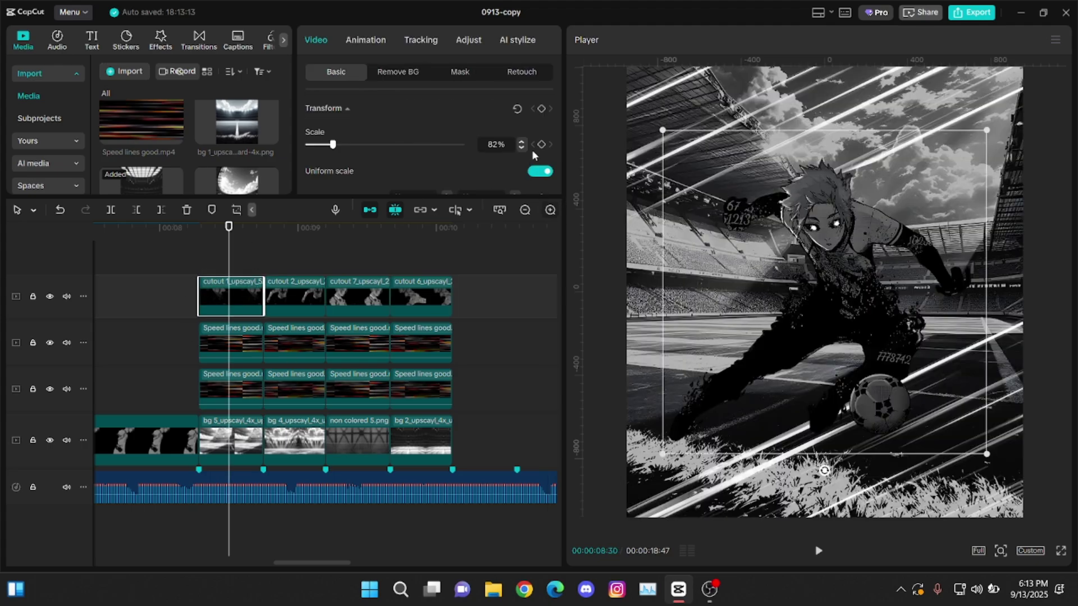
scroll(533, 155, down, 1)
key(Up)
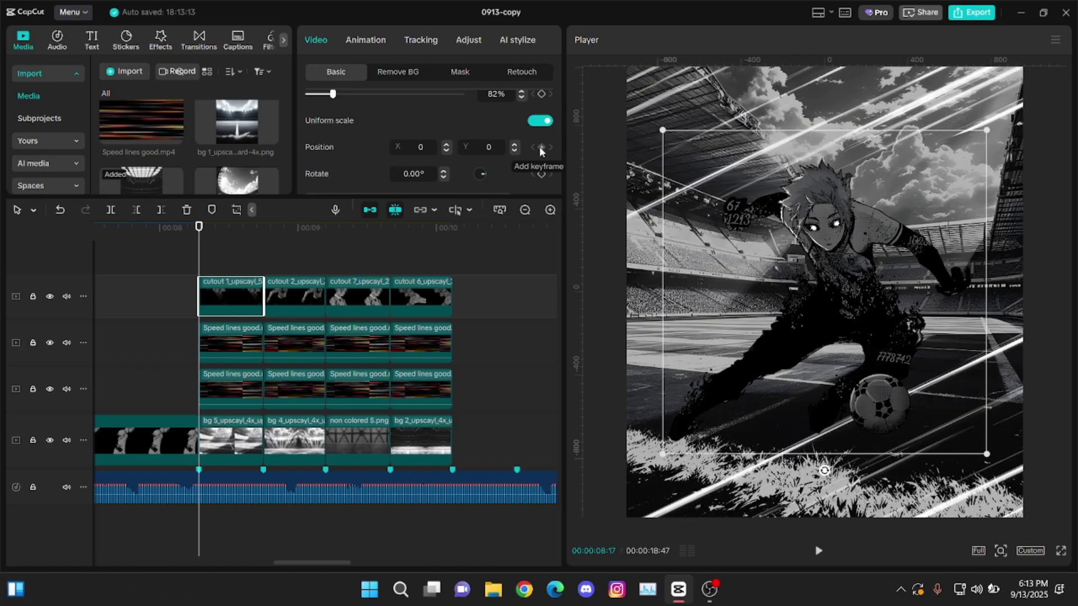
click(549, 148)
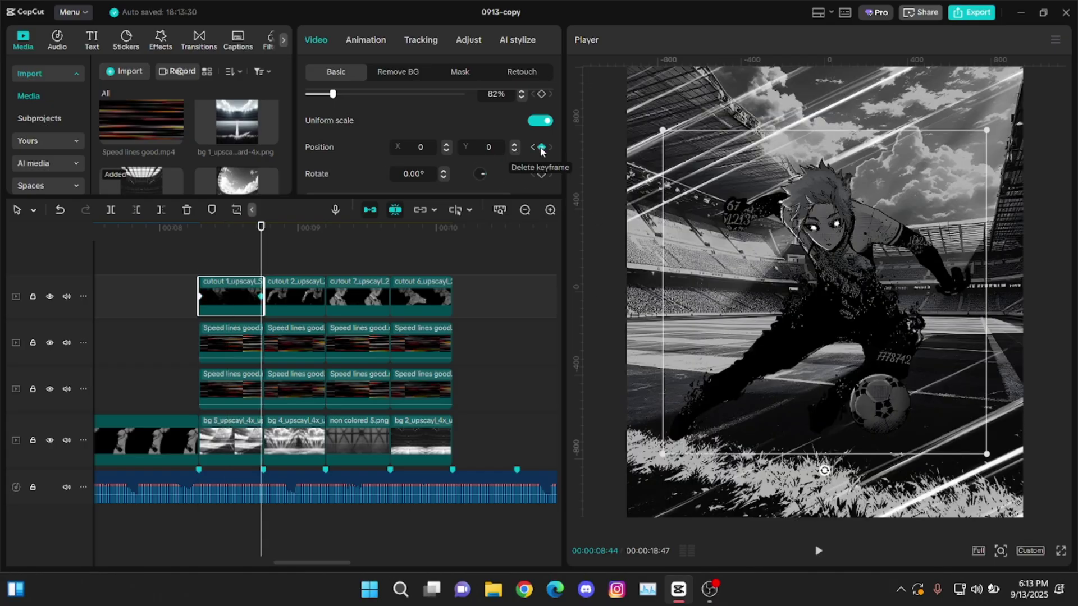
key(Down)
key(Up)
drag(878, 247, 878, 464)
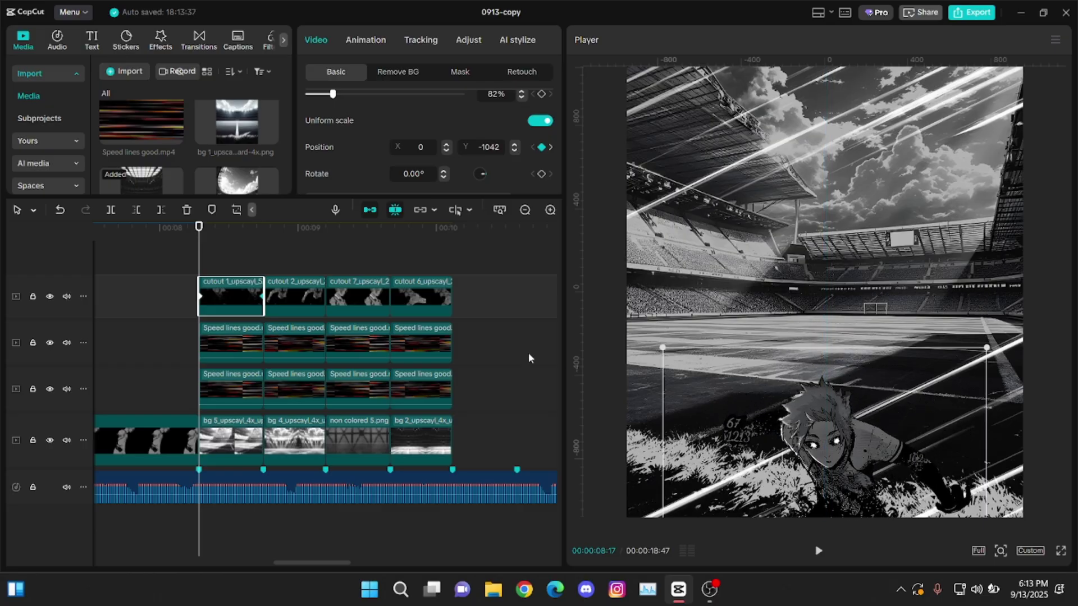
Add position keyframes at the start and end of the cutout 2 clip.
scroll(302, 335, up, 3)
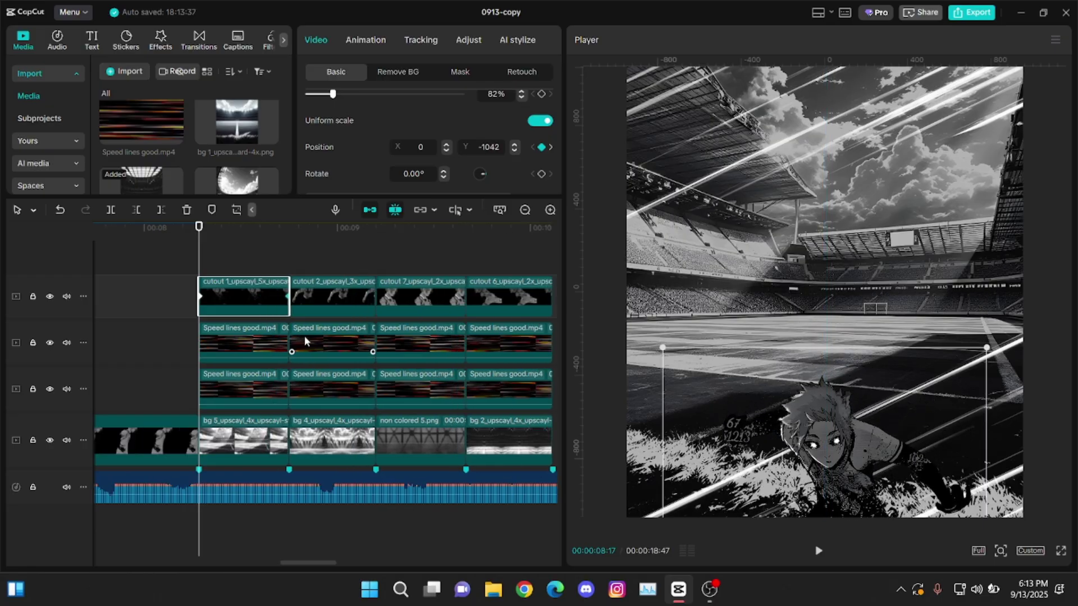
click(323, 258)
click(334, 297)
scroll(541, 151, down, 2)
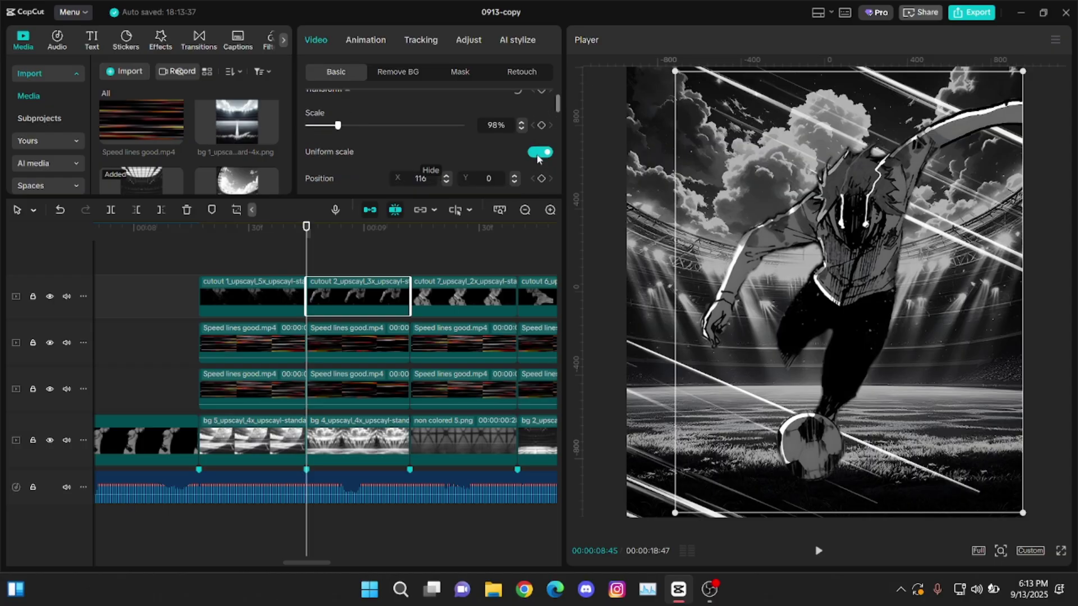
click(542, 148)
key(Down)
click(542, 148)
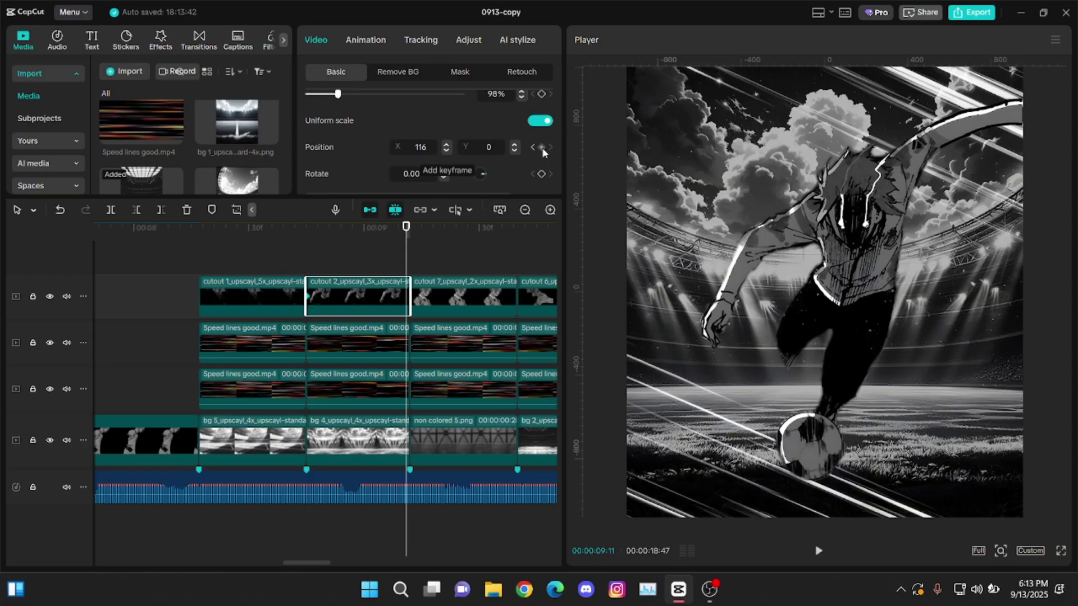
Set the Y position of cutout 2's start keyframe to 1200.
key(Up)
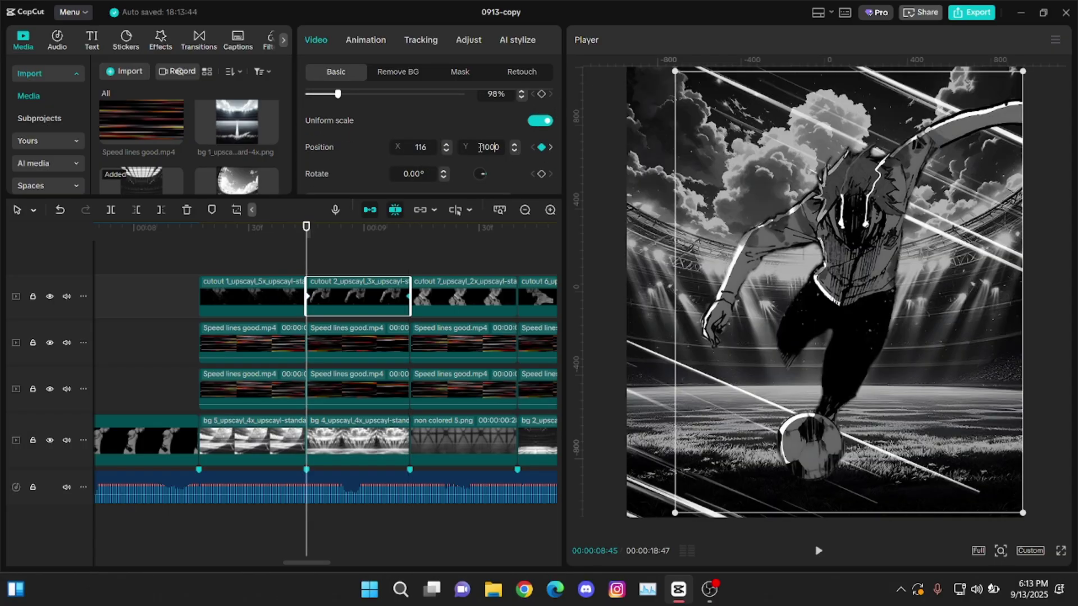
key(Return)
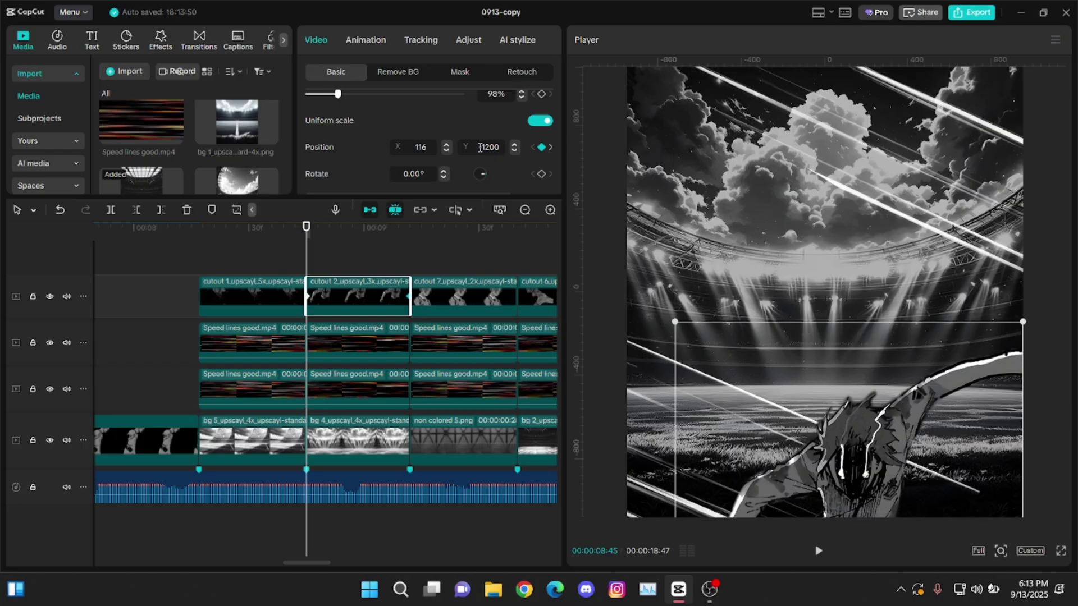
key(ctrl+z)
key(space)
Add position keyframes at the start and end of cutout 7, and set the start keyframe's Y position to -1300.
key(Down)
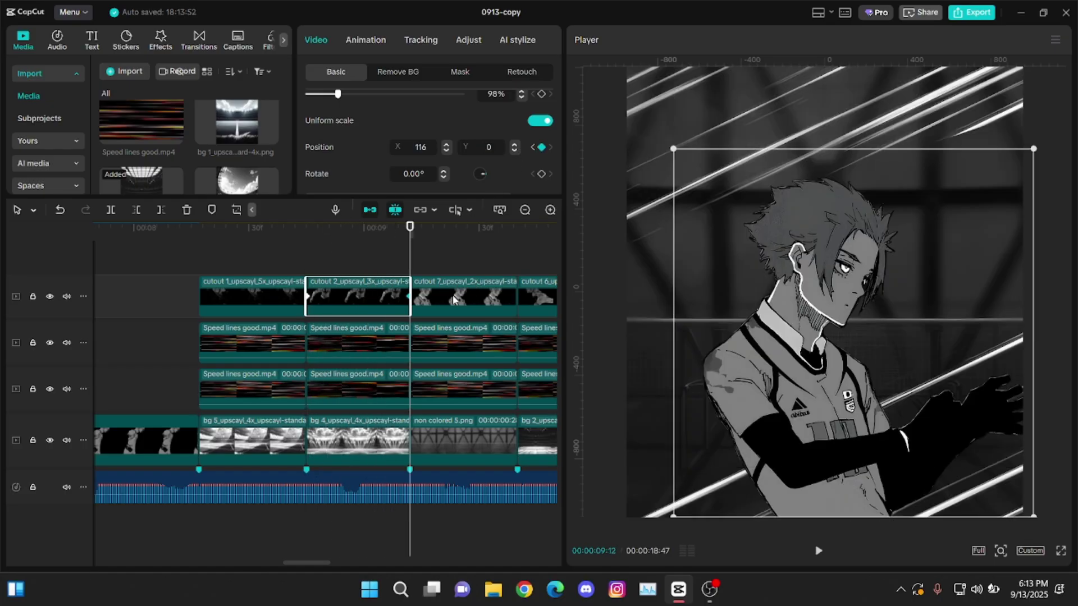
click(541, 148)
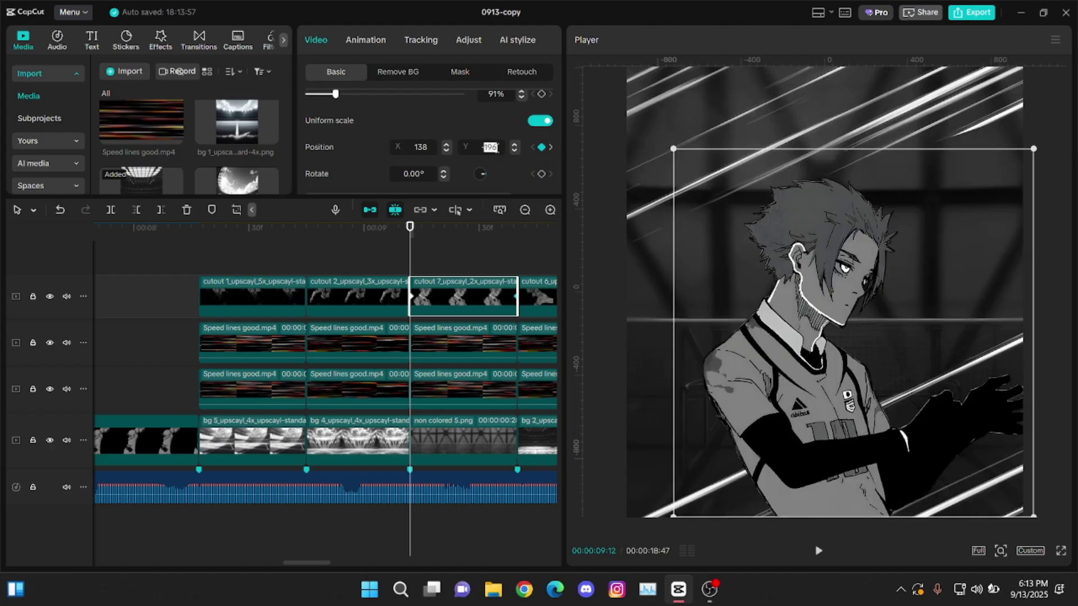
click(497, 147)
text(-1300)
key(Return)
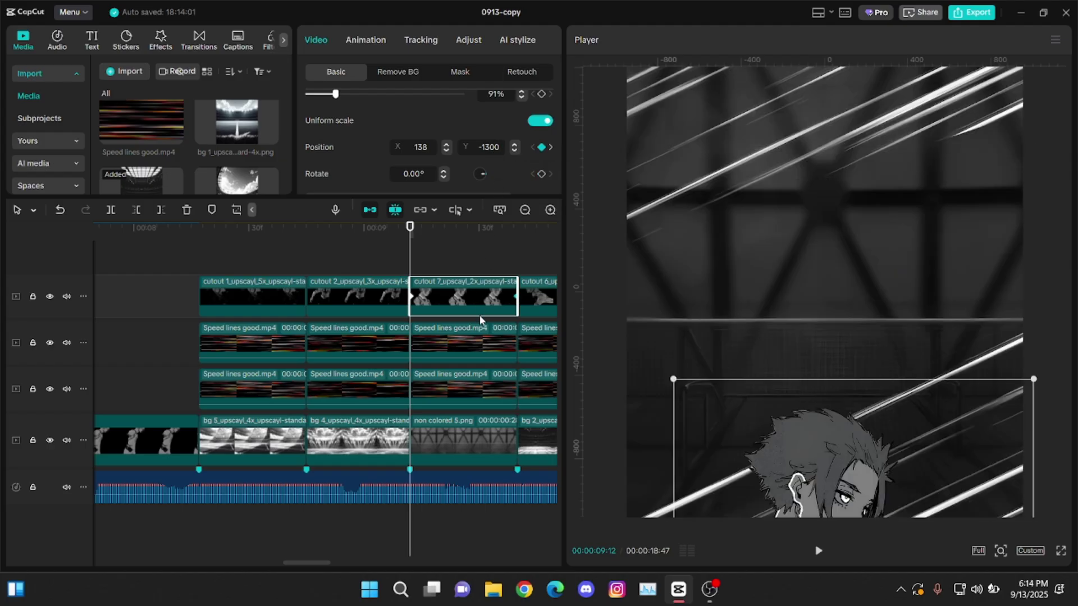
Add position keyframes at the start and end of the cutout 6 clip.
key(Down)
key(Down)
key(Up)
click(300, 297)
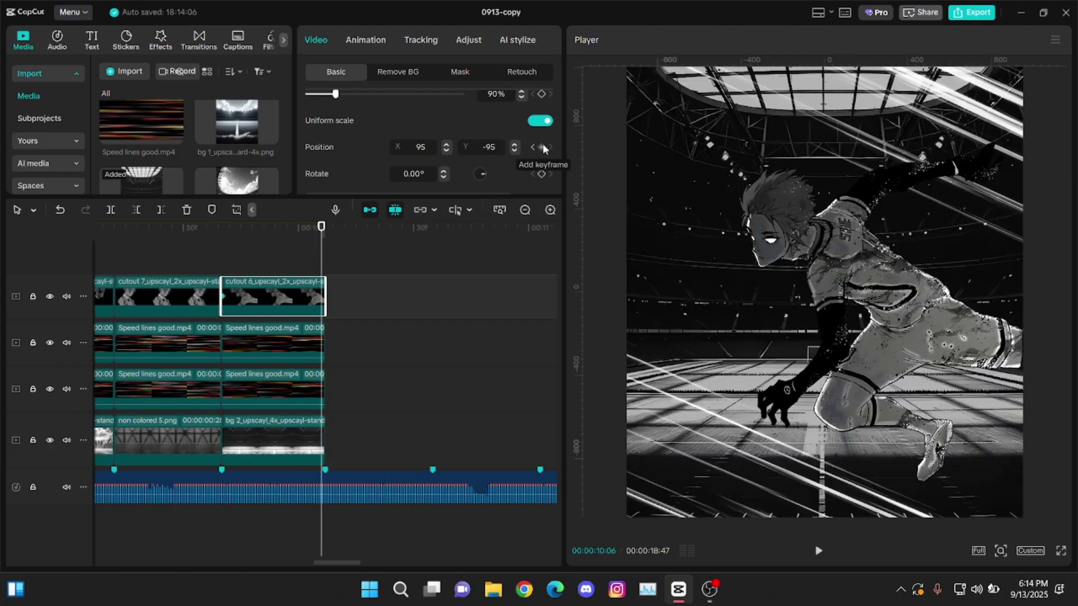
click(543, 147)
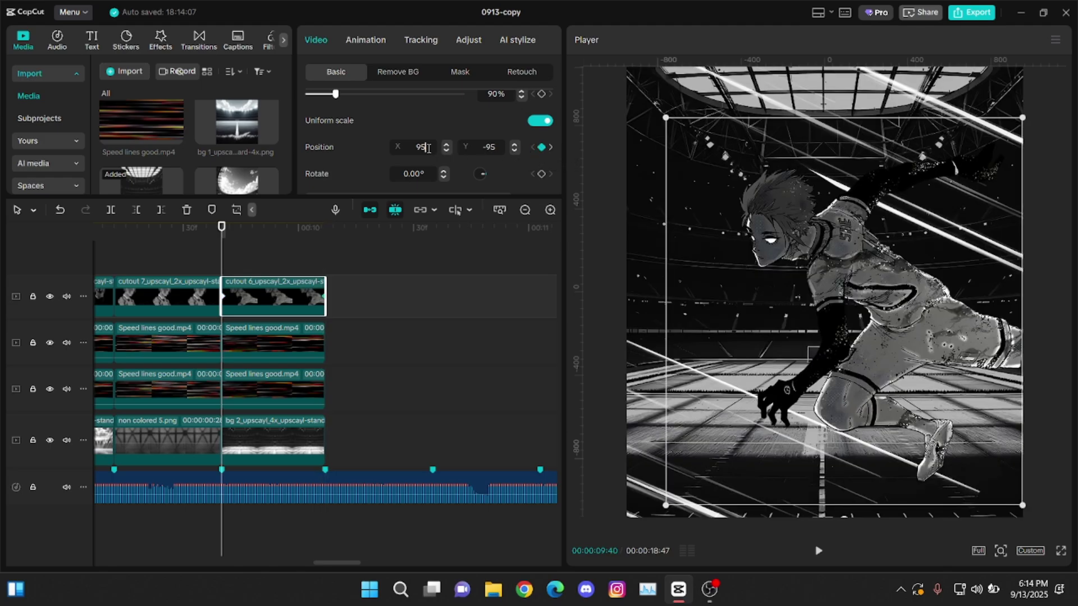
Move cutout 6 toward the frame's right edge at its start keyframe, to about X 998, Y -93.
drag(788, 269, 797, 268)
key(ctrl+z)
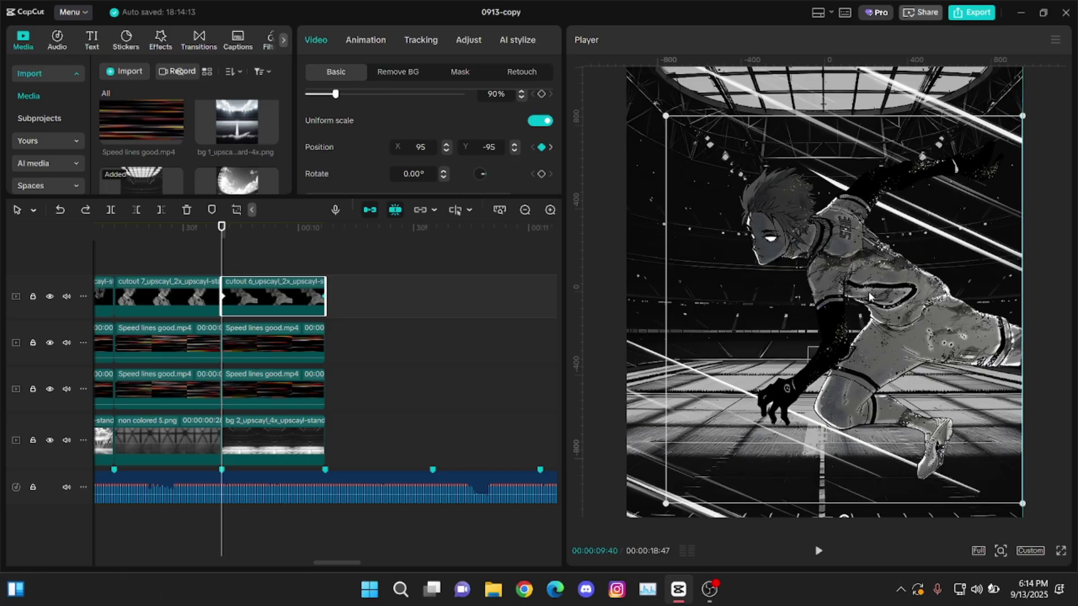
drag(830, 295, 1018, 292)
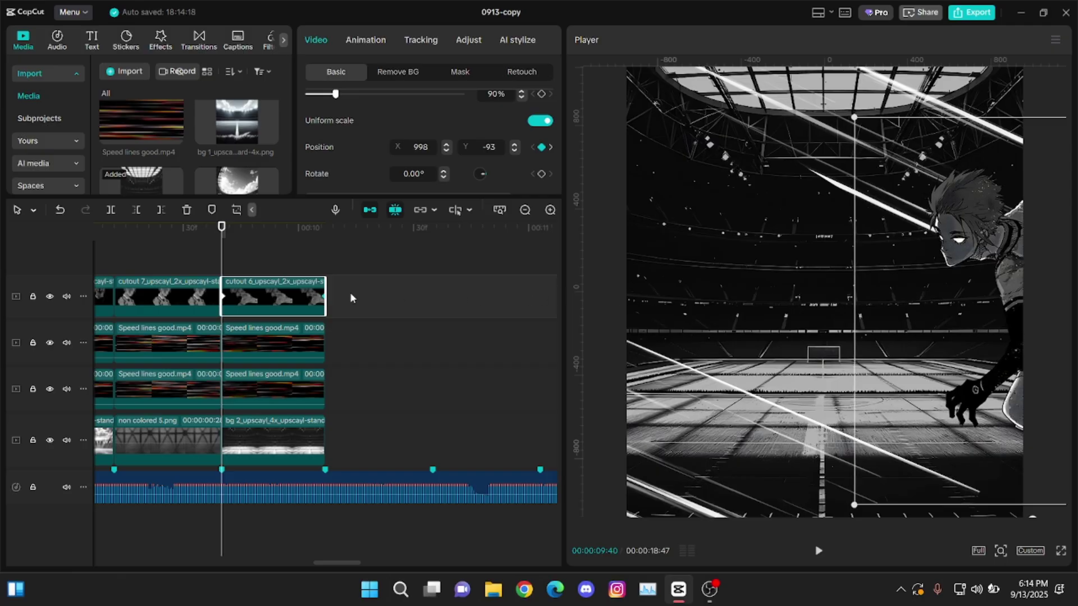
click(237, 264)
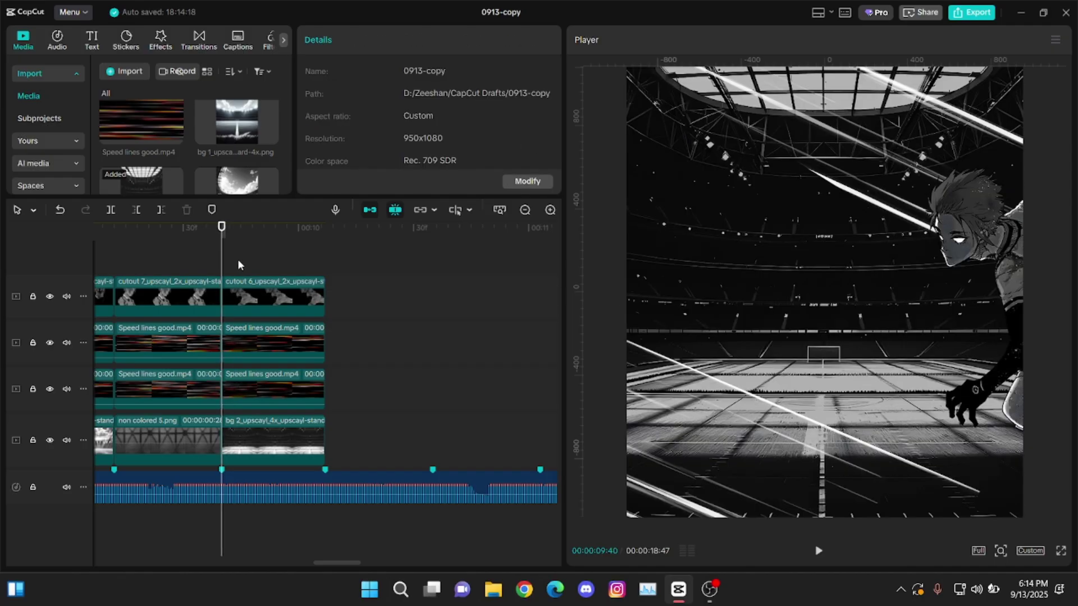
Apply an ease-out curve to cutout 1's Y position keyframes and reshape its handles for a steep start and flat end.
key(Up)
key(Up)
click(291, 292)
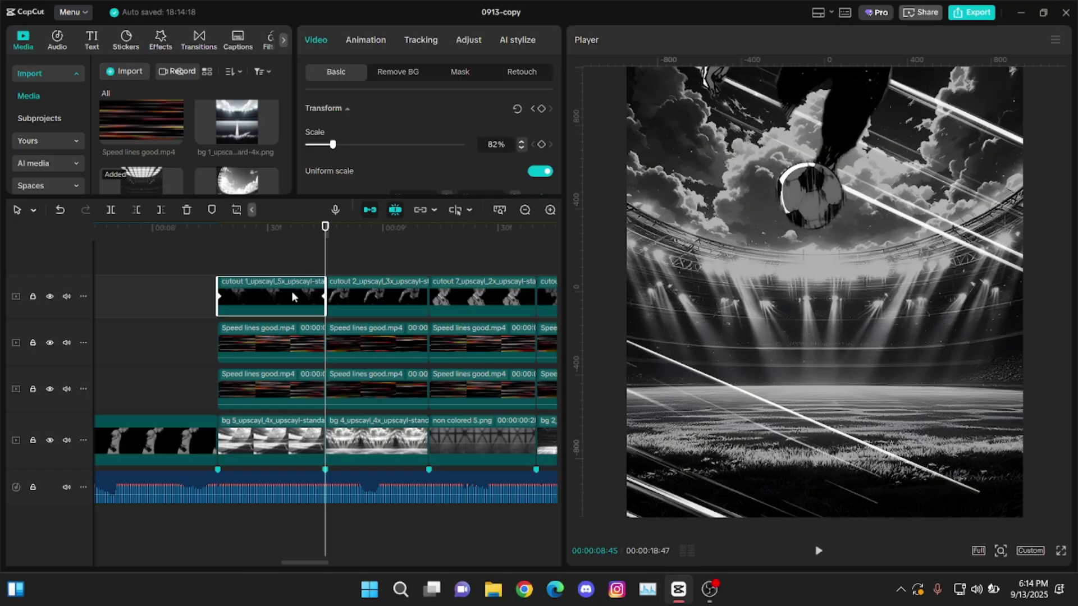
scroll(304, 292, up, 2)
scroll(283, 354, up, 1)
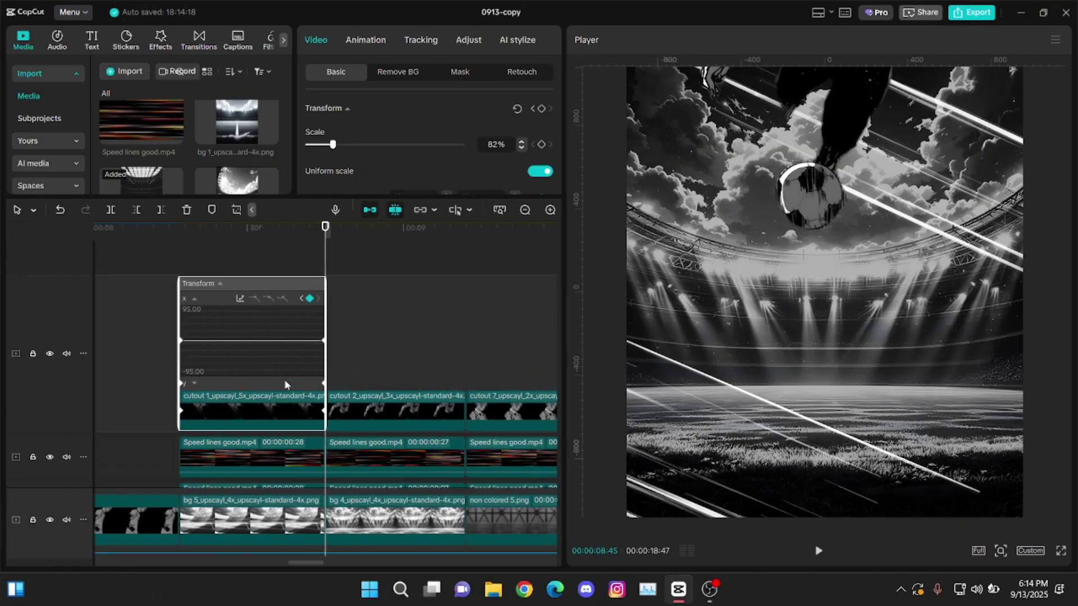
click(286, 384)
drag(267, 332, 194, 335)
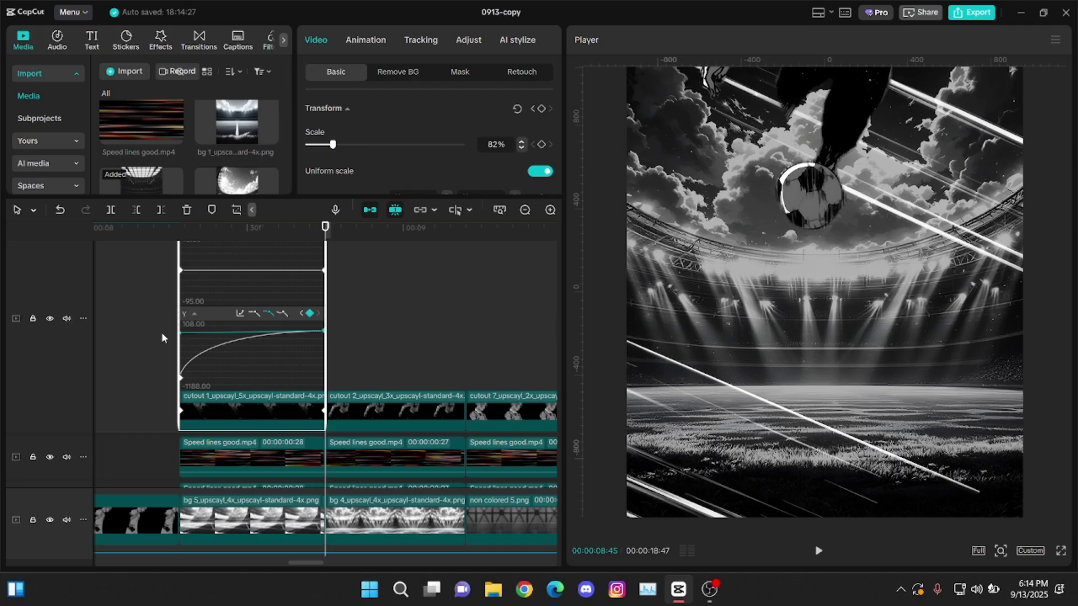
mouse_move(180, 377)
mouse_down()
mouse_move(236, 379)
mouse_move(186, 361)
mouse_up()
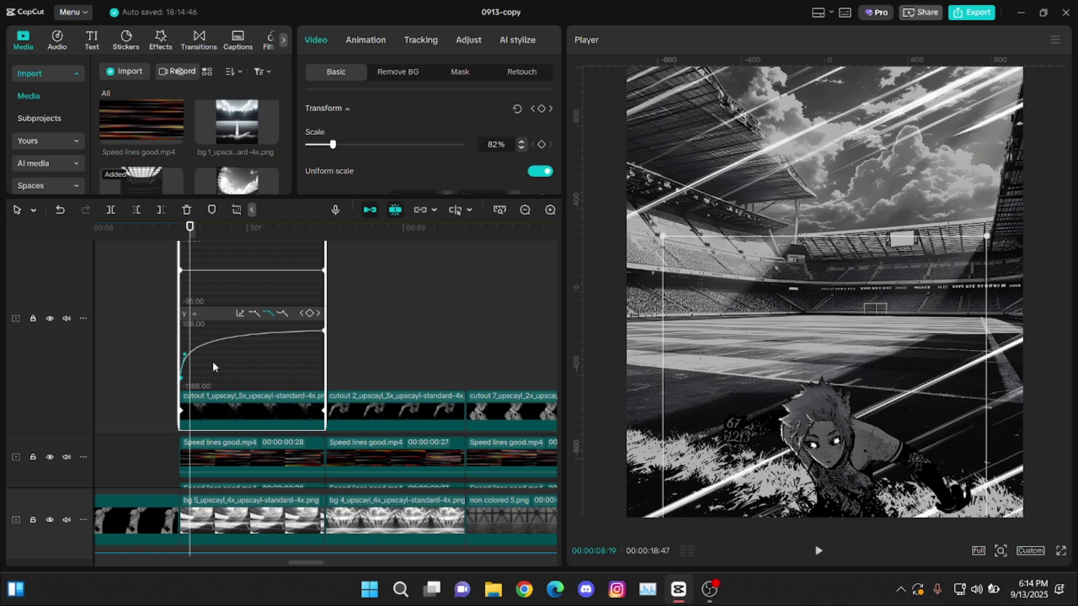
key(alt+k)
Apply an ease-out curve to cutout 2's Y position keyframes and pull the start handle to steepen the initial movement.
key(alt+k)
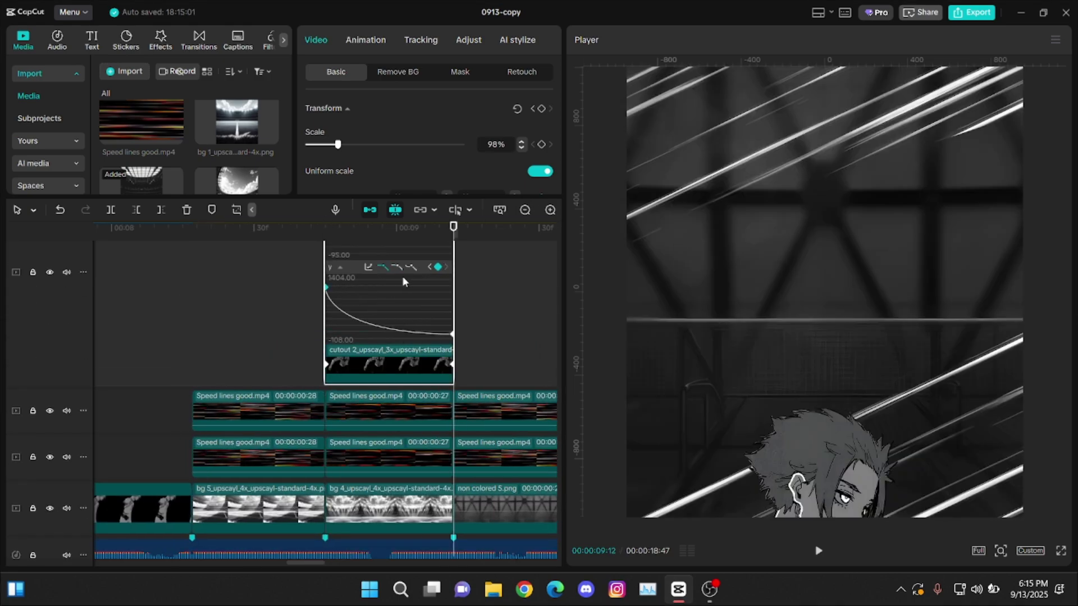
drag(325, 287, 339, 322)
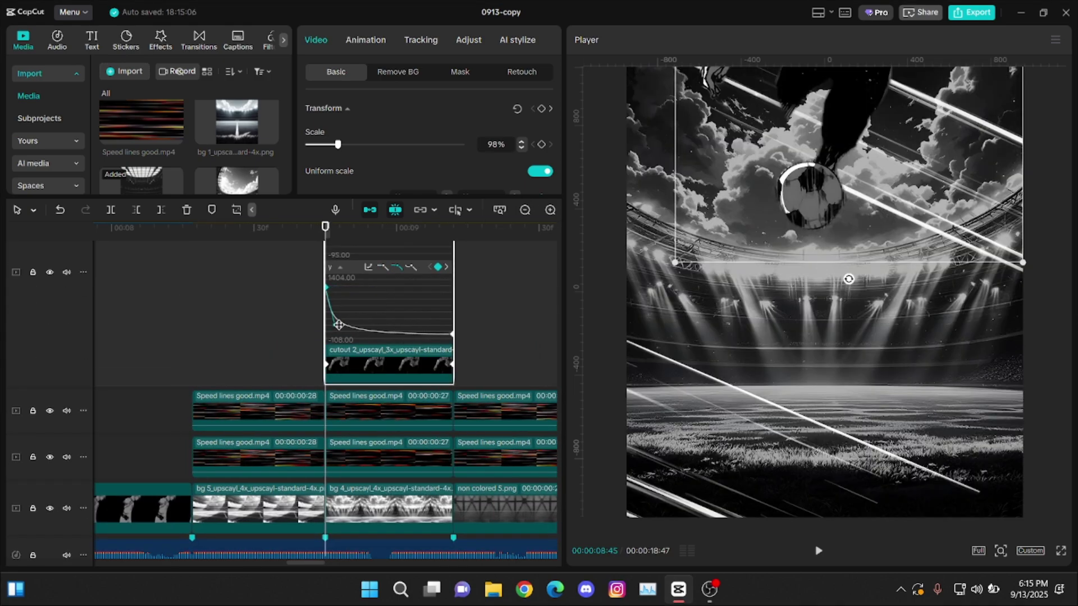
key(alt+k)
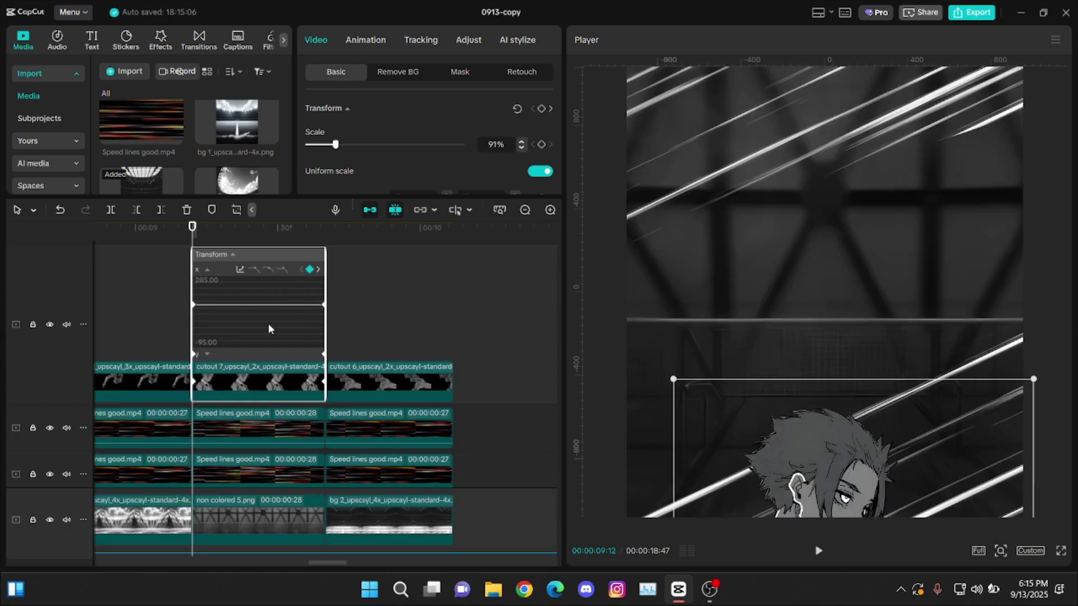
Apply an ease-out curve to cutout 7's Y position keyframes and pull the start handle to steepen the initial movement.
click(269, 283)
drag(193, 351, 202, 324)
click(399, 265)
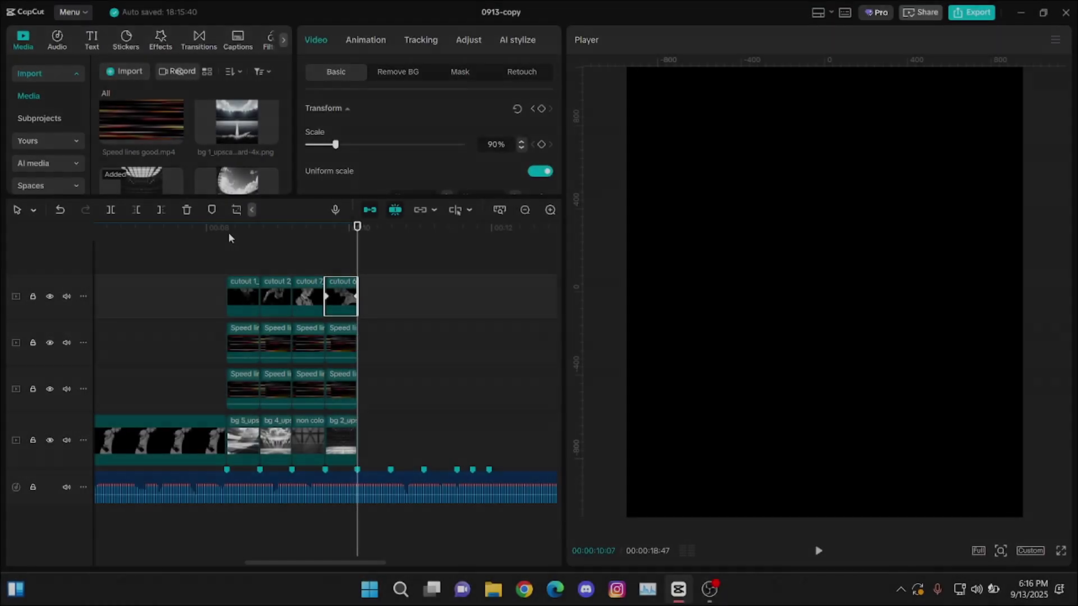
Duplicate all four animated cutout clips onto a second track aligned with the start of cutout 1.
drag(228, 232, 264, 288)
scroll(275, 267, up, 1)
click(223, 259)
key(Up)
key(ctrl+c)
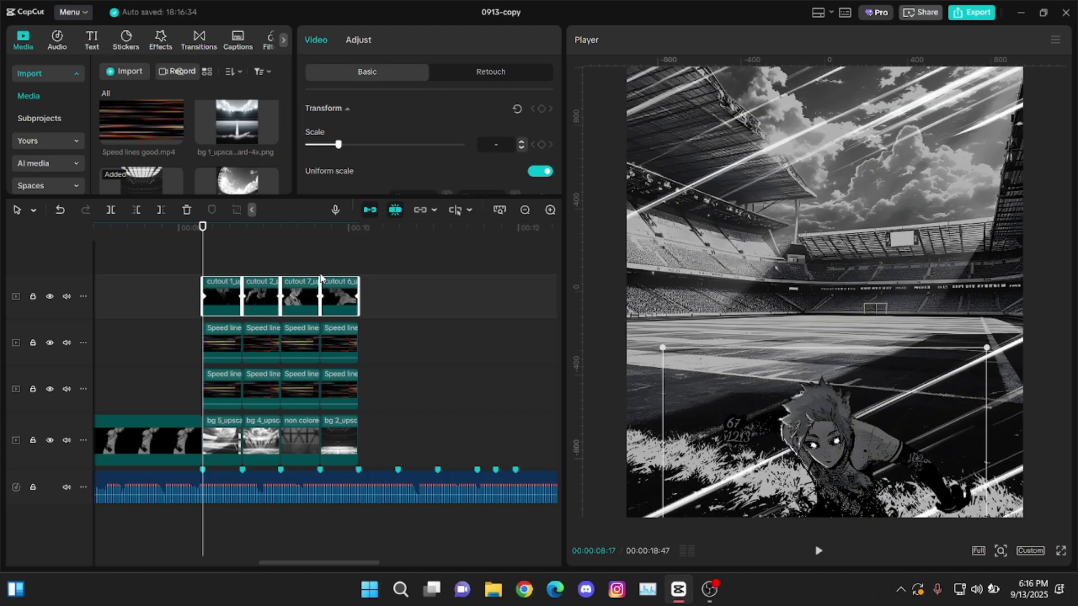
key(ctrl+v)
Flatten the Luma curve of the four lower cutout copies to turn them into black silhouettes.
drag(377, 325, 187, 348)
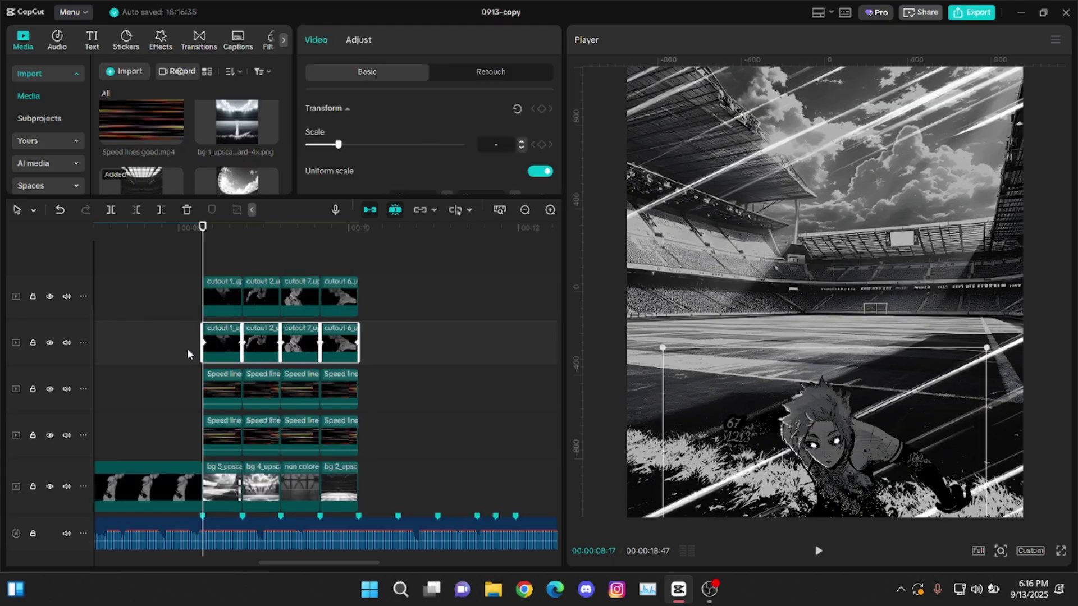
click(359, 40)
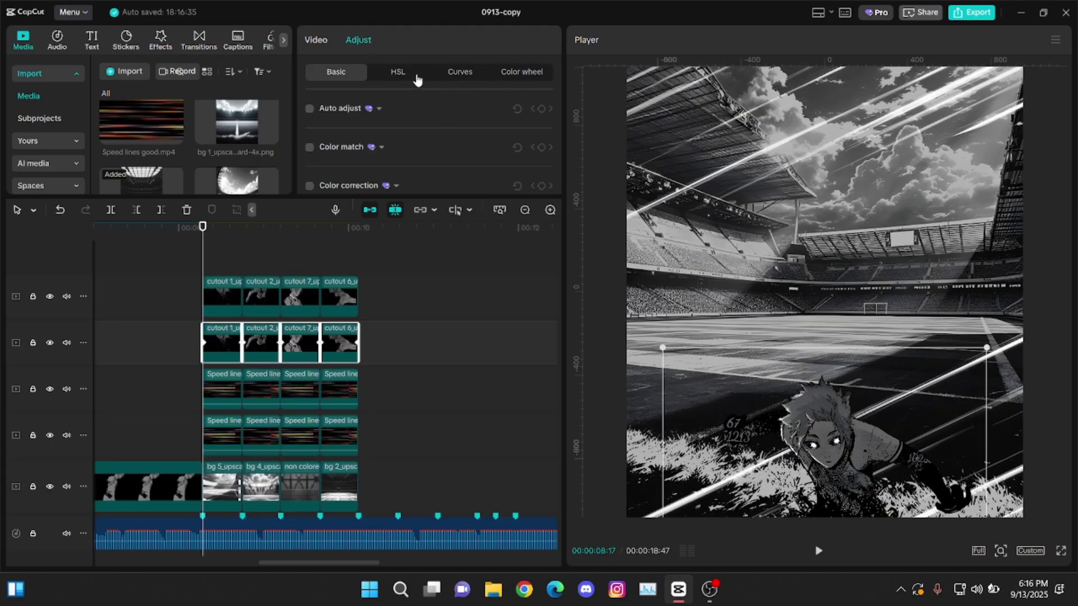
click(469, 74)
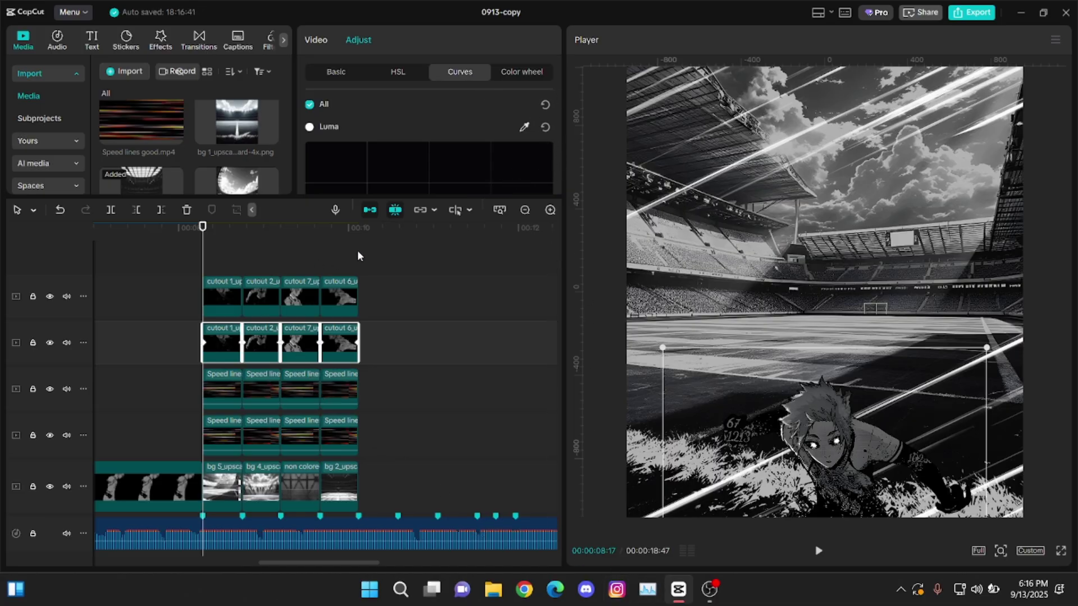
Duplicate the four black cutout clips and move one black set above the original cutouts.
key(ctrl+c)
key(ctrl+v)
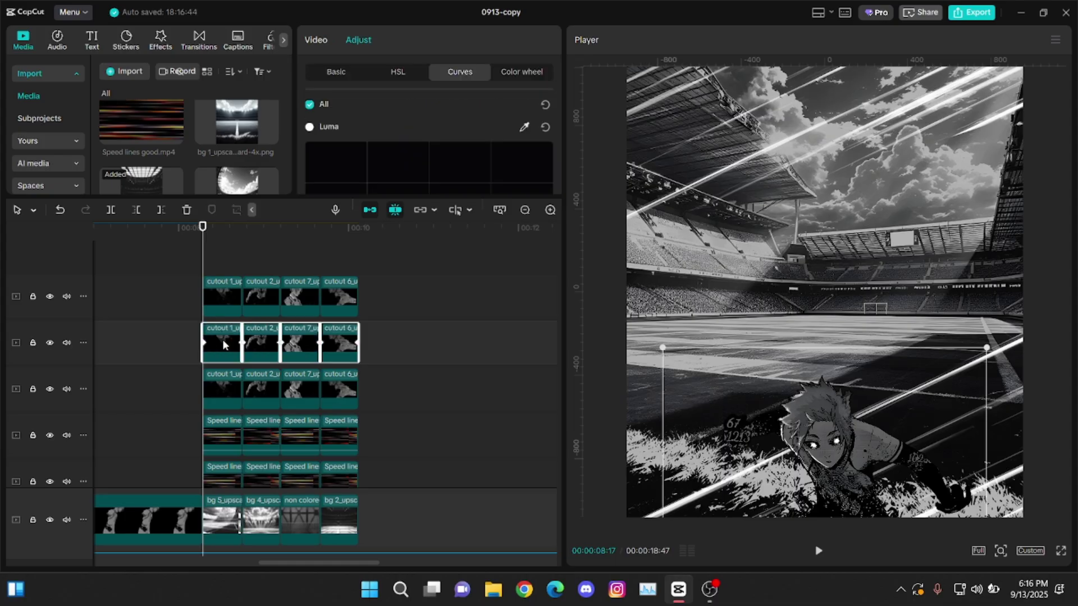
drag(223, 345, 220, 302)
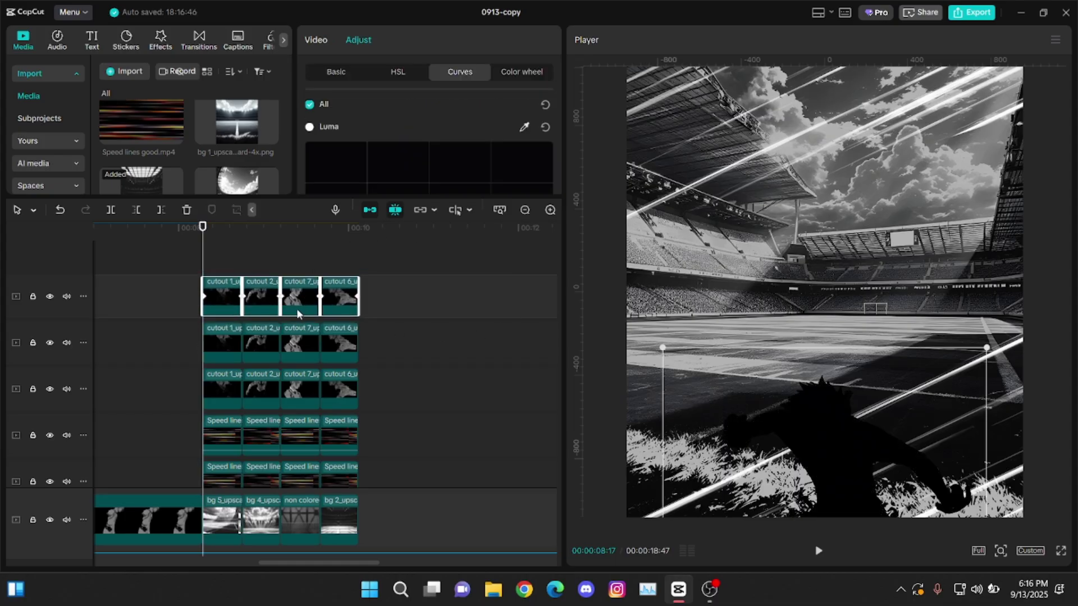
Duplicate the cutout set beneath the top black layer, and pull both ends of its Luma curve to the graph's upper-left corner.
drag(399, 331, 135, 353)
key(ctrl+v)
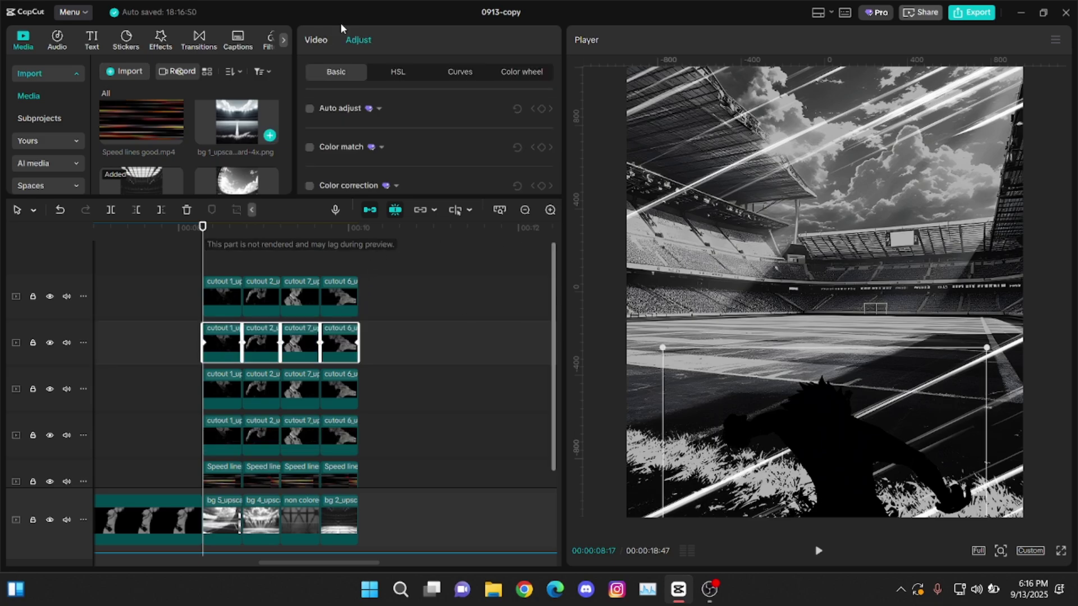
click(457, 72)
scroll(559, 102, down, 1)
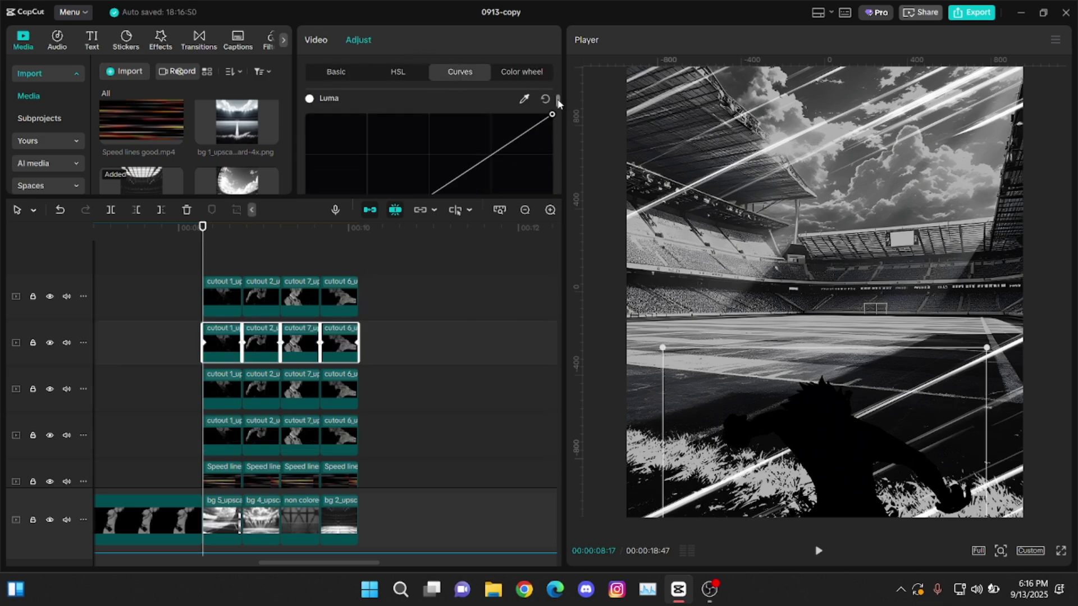
drag(553, 115, 308, 115)
scroll(359, 134, down, 1)
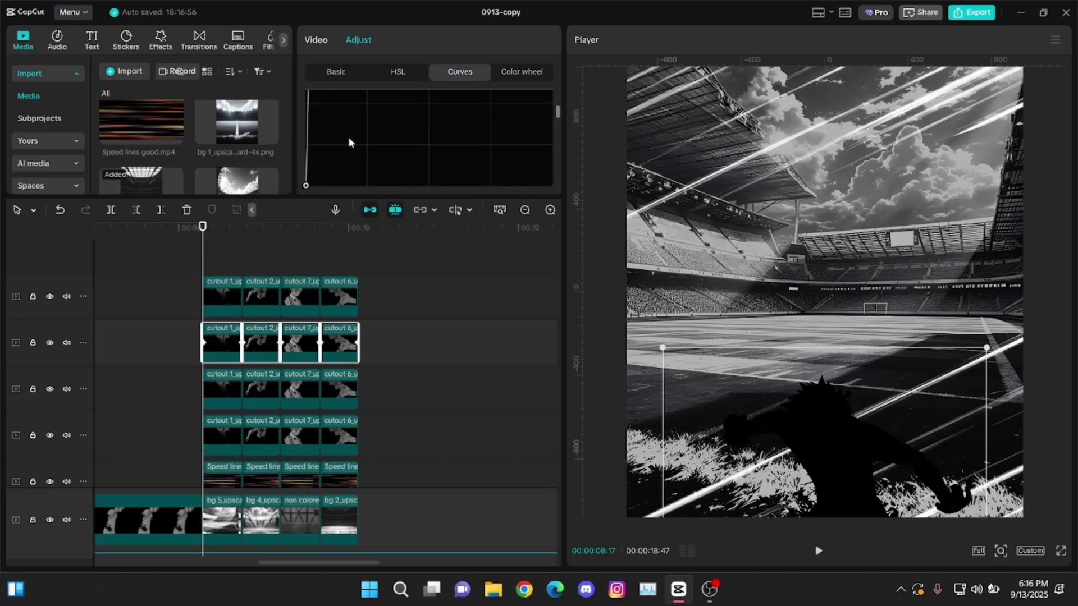
drag(306, 187, 307, 91)
scroll(307, 114, up, 1)
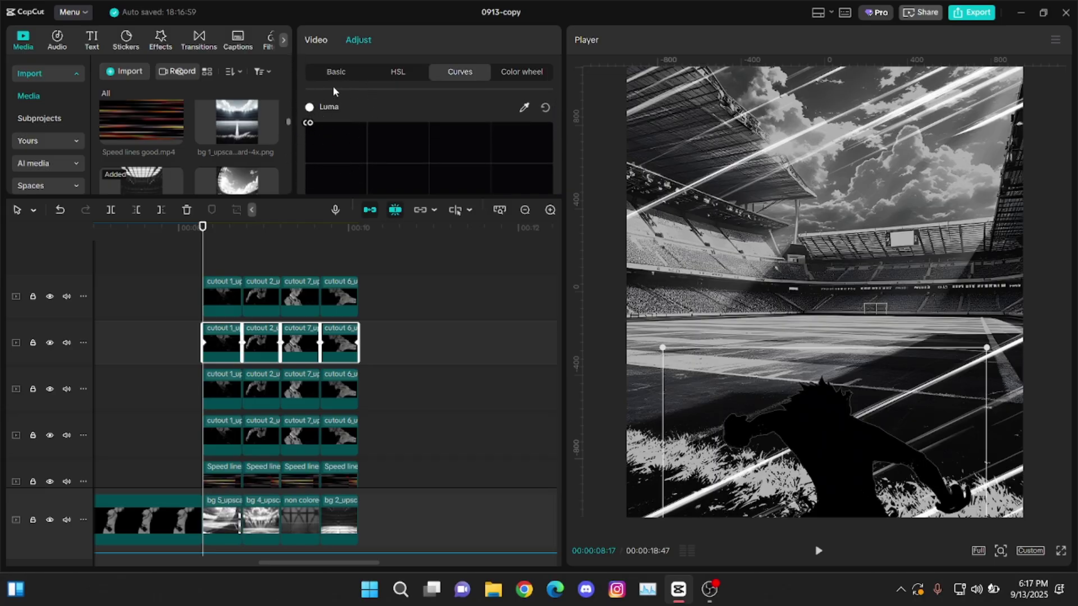
Set exposure to 50 and contrast to 18 for the four cutout clips beneath the top black layer.
click(352, 77)
scroll(375, 107, down, 5)
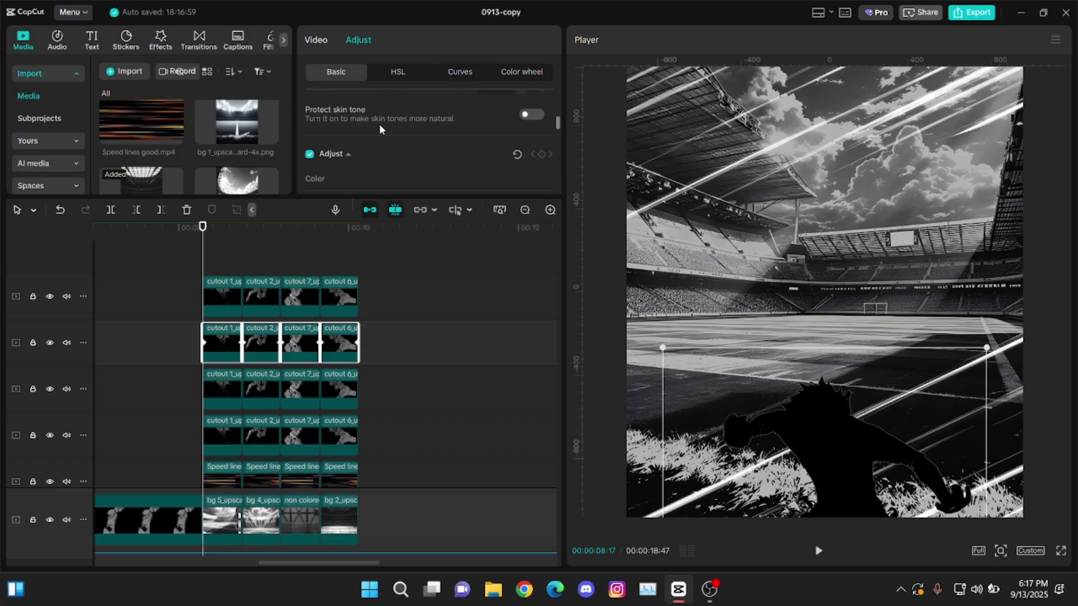
scroll(384, 126, down, 2)
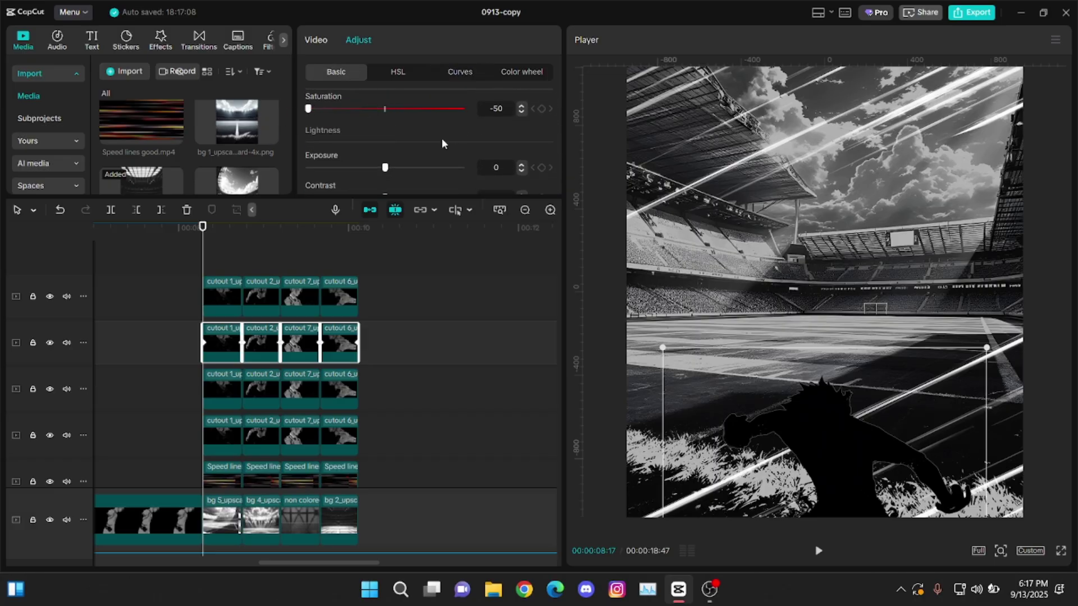
scroll(420, 143, down, 2)
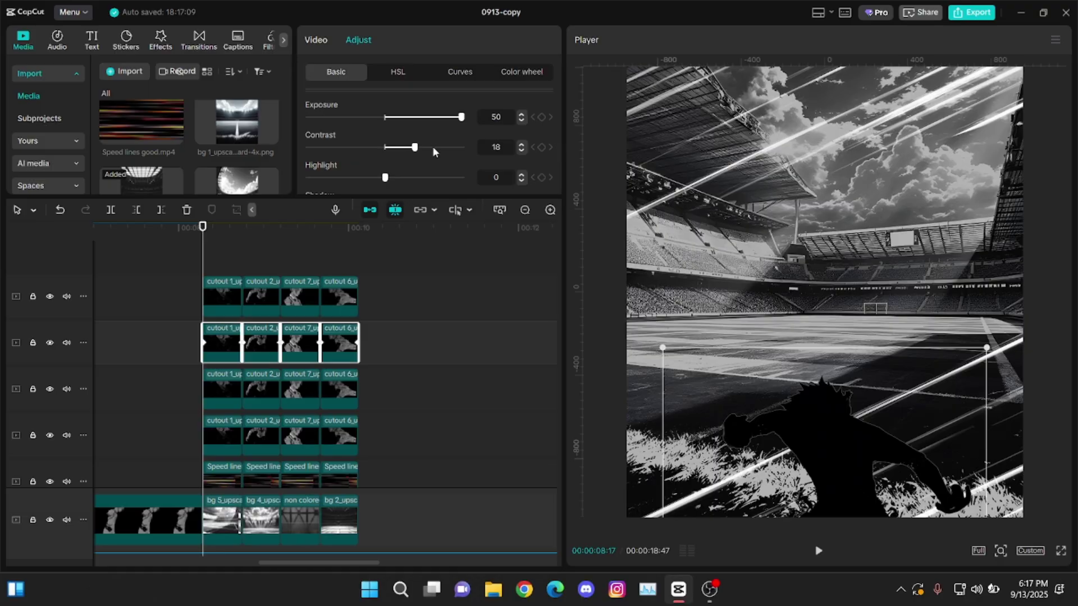
click(217, 258)
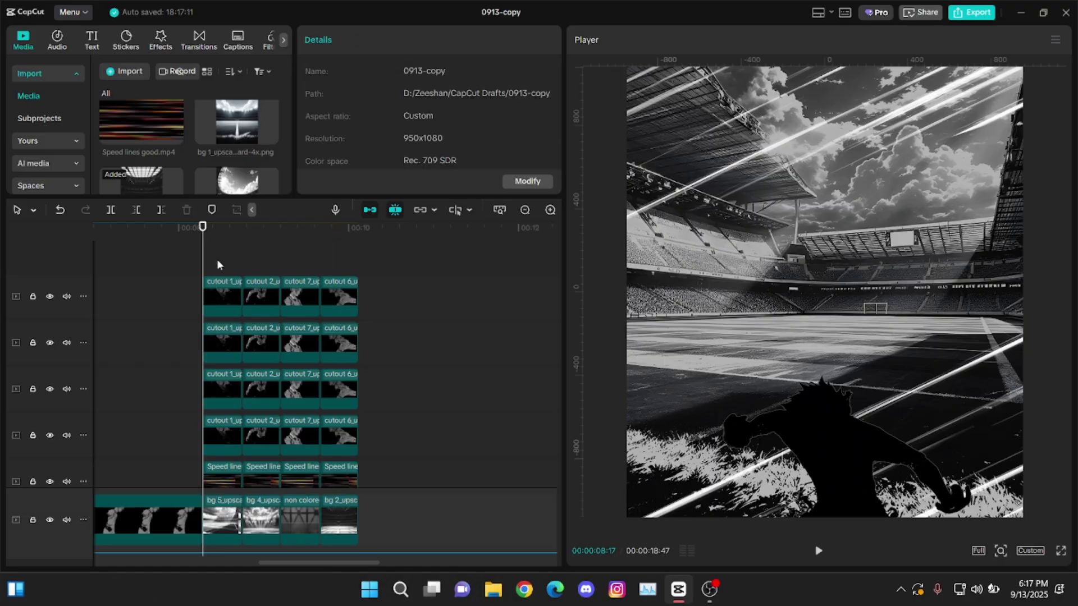
Apply the Blur effect to the first cutout clip on the top black layer and lower its blur to about 7.
scroll(237, 282, up, 1)
click(233, 296)
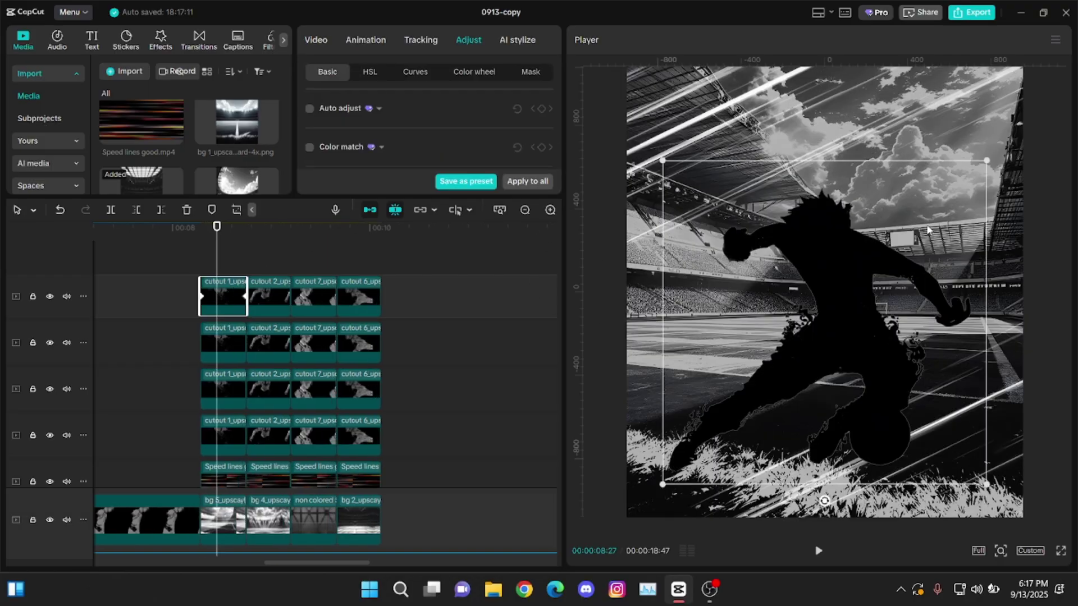
click(161, 49)
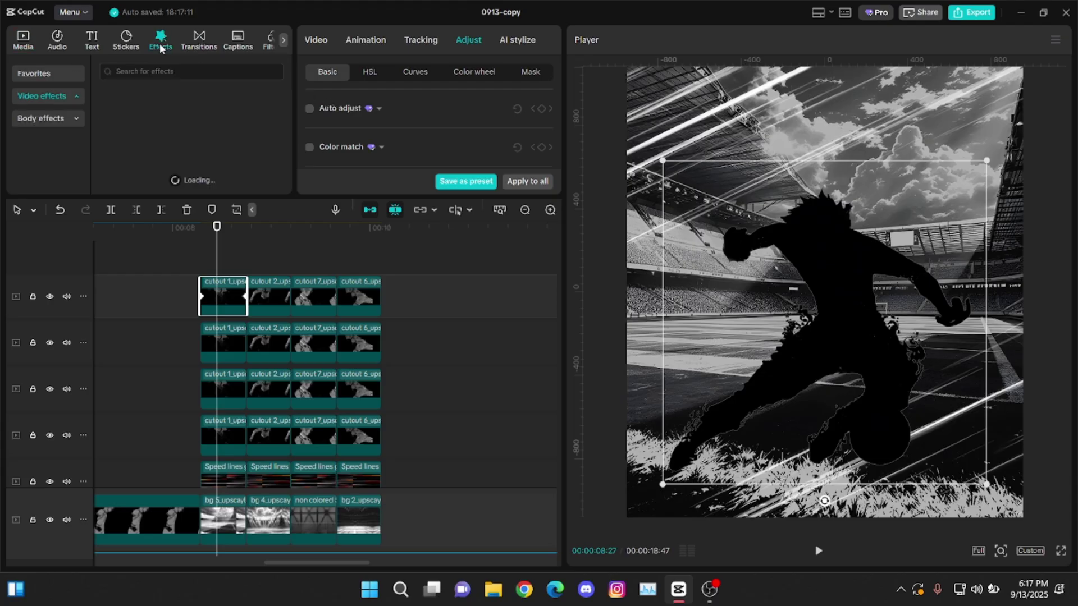
click(34, 74)
drag(201, 143, 218, 297)
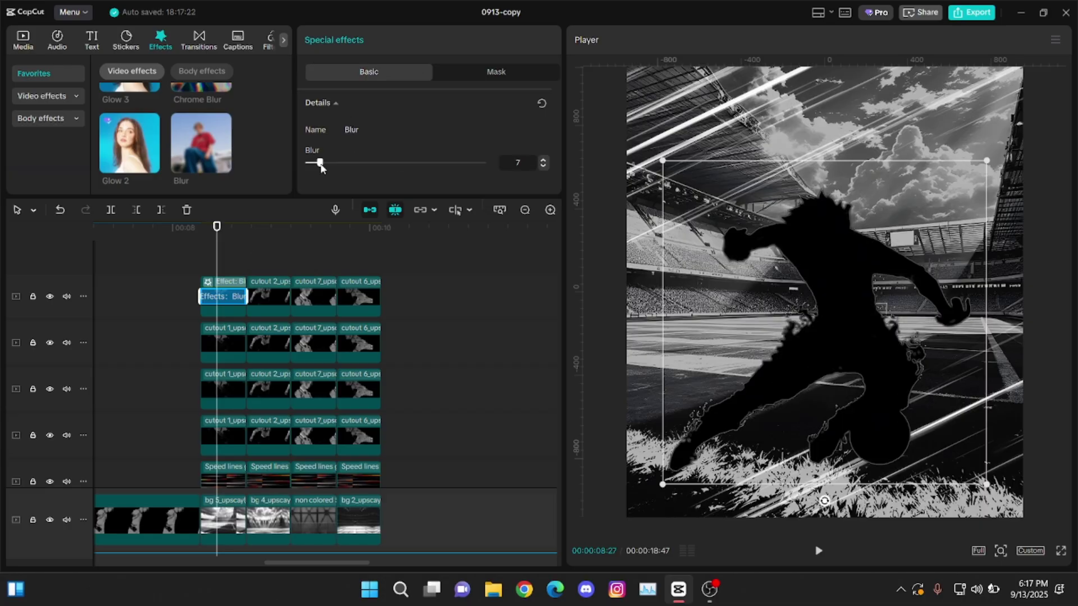
ctrl+scroll(244, 279, up, 2)
Offset the first top cutout's position keyframes, using X -6 at the start and X -6, Y -6 at the end.
click(251, 261)
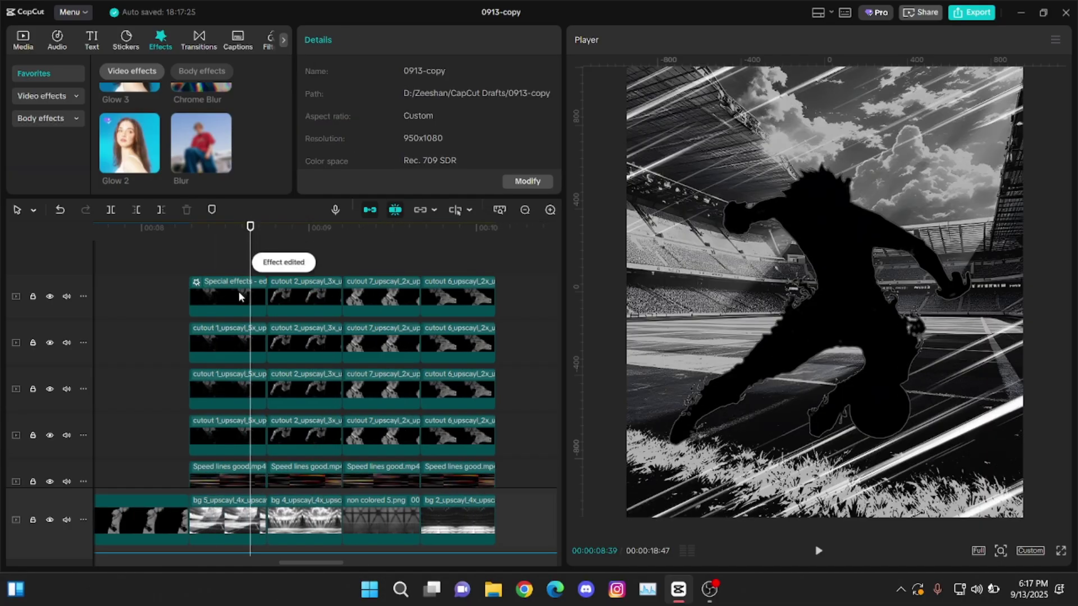
click(239, 289)
click(326, 39)
key(Up)
scroll(463, 126, down, 3)
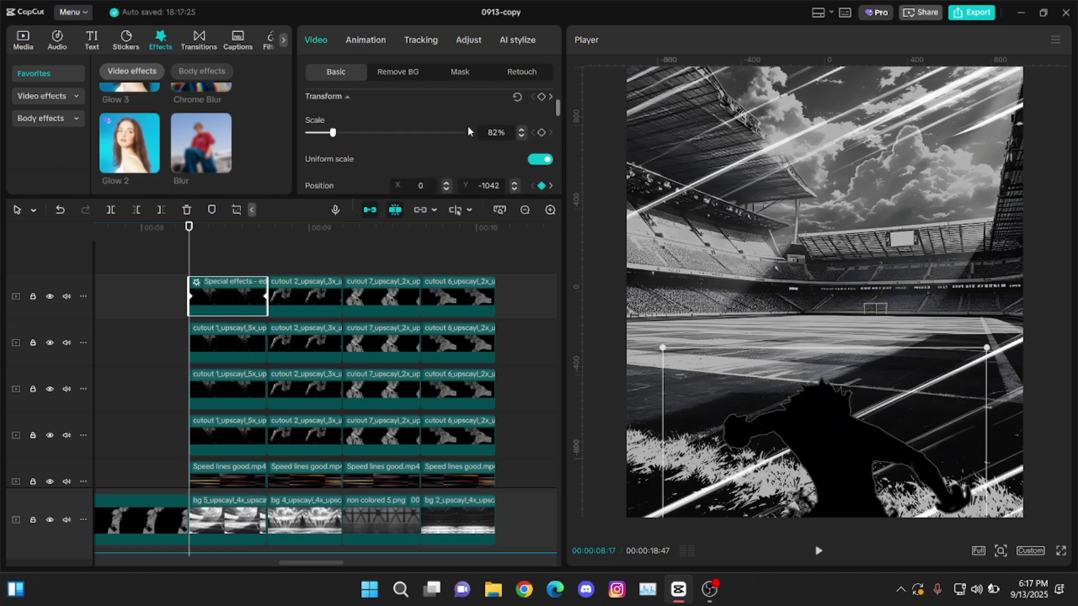
drag(429, 133, 418, 130)
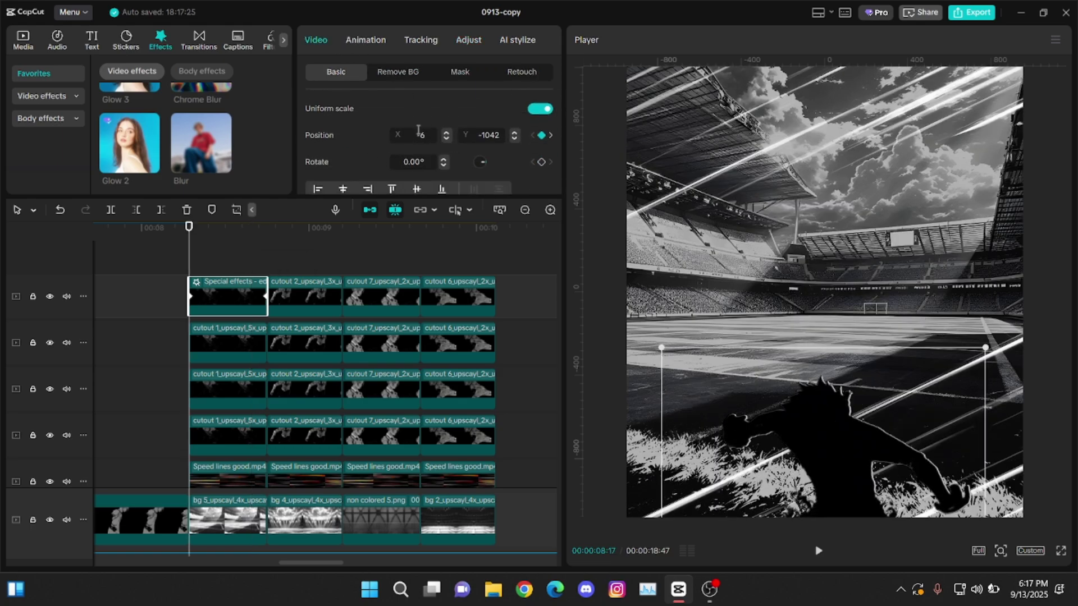
click(514, 138)
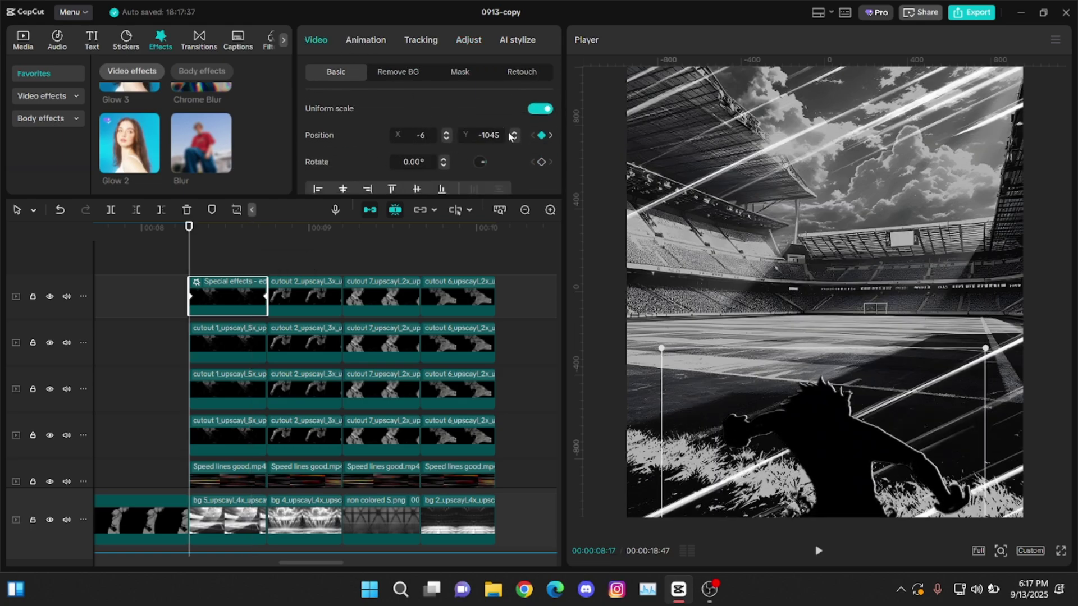
click(550, 136)
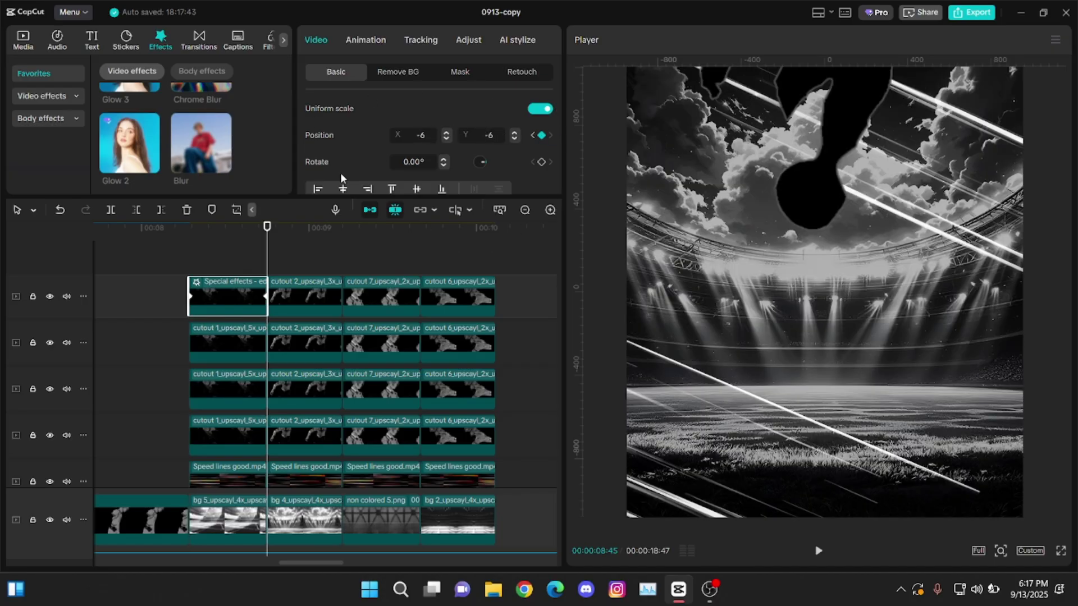
Set the second top cutout's start keyframe position to X 122 and Y 1194.
click(250, 247)
click(295, 296)
key(Up)
scroll(544, 131, down, 2)
drag(427, 148, 438, 150)
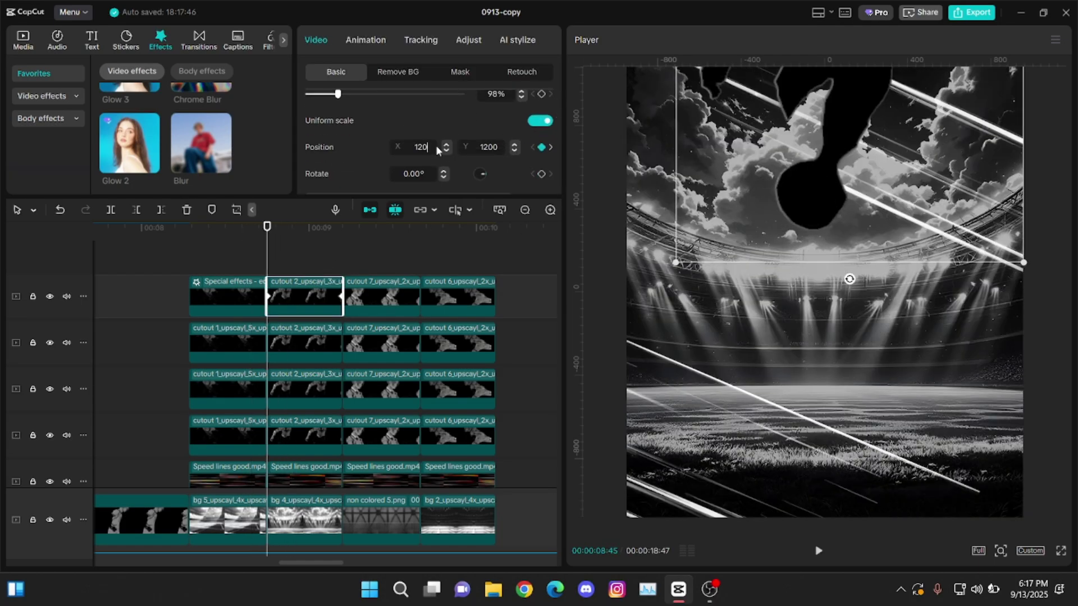
key(BackSpace)
text(2)
click(550, 147)
click(532, 147)
double_click(487, 147)
text(1194)
key(Return)
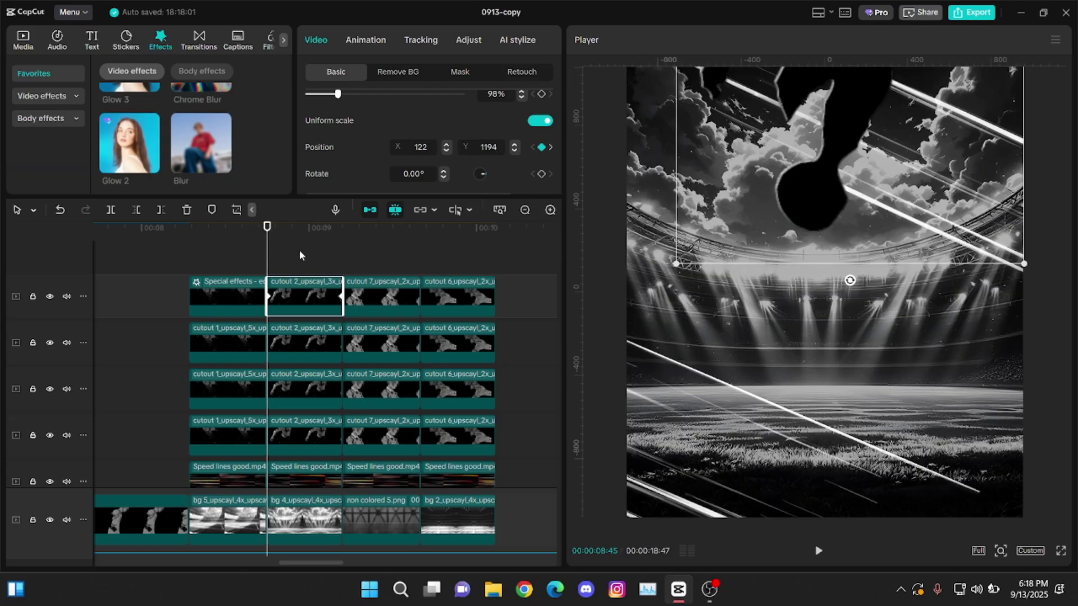
Set the third top cutout's Y position to -1196 at its start keyframe and -196 at its end keyframe.
click(303, 254)
click(376, 296)
key(Down)
scroll(495, 140, down, 2)
double_click(491, 148)
text(-1196)
click(550, 147)
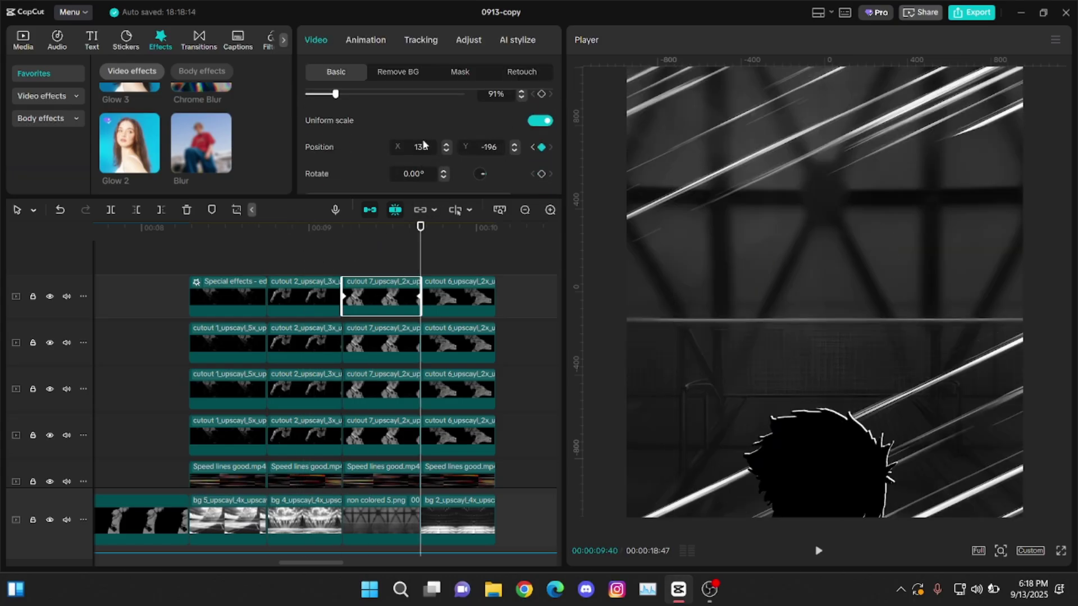
Set the fourth top cutout's start X position to 1004 and its end keyframe position to X 95, Y -95.
click(458, 295)
double_click(422, 147)
text(1004)
click(460, 292)
click(550, 148)
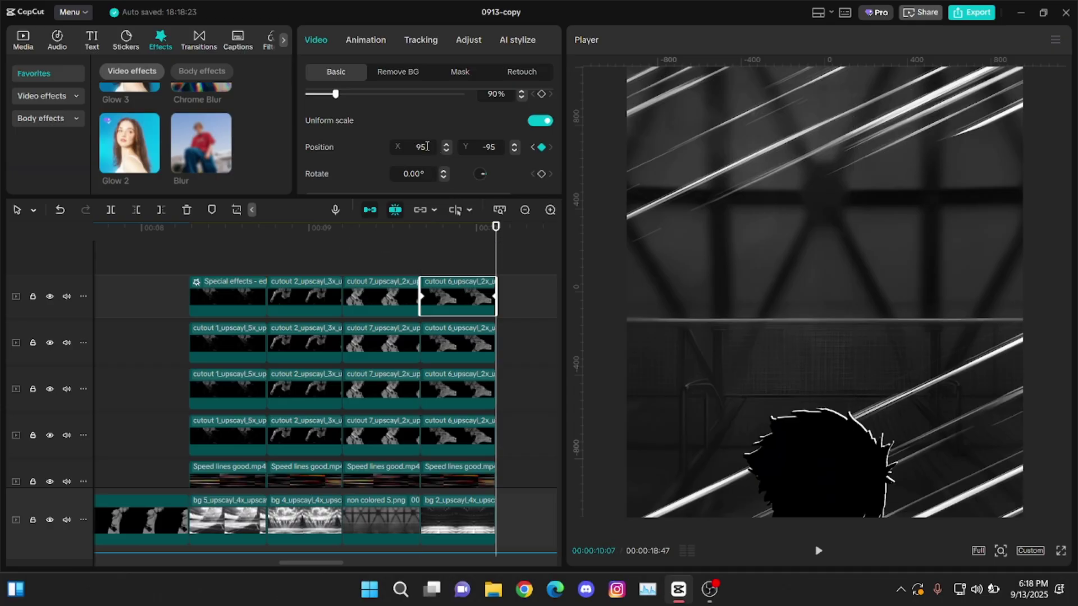
click(216, 264)
click(222, 259)
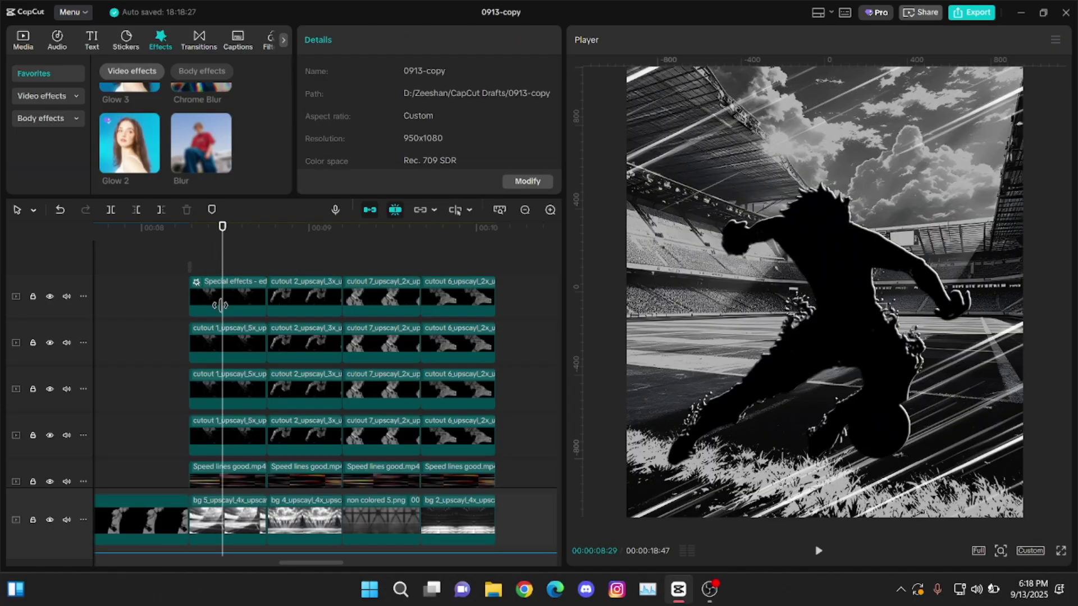
Combine each top black cutout with the cutout directly beneath it into a compound clip, making four compound clips.
drag(220, 305, 229, 338)
key(alt+g)
drag(303, 256, 327, 338)
key(alt+g)
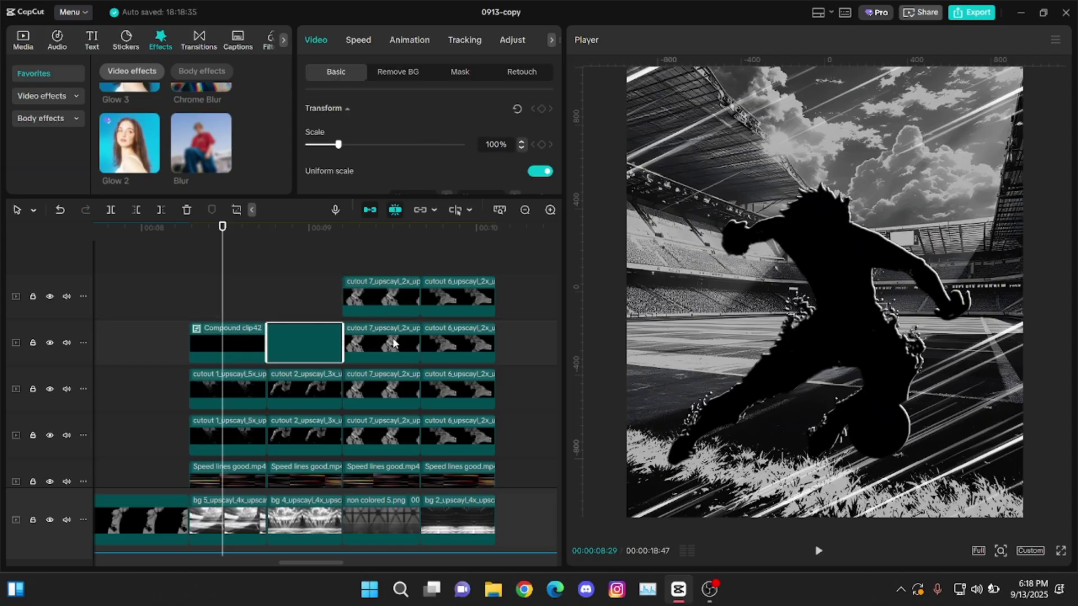
drag(369, 258, 394, 343)
key(alt+g)
drag(441, 259, 480, 357)
key(alt+g)
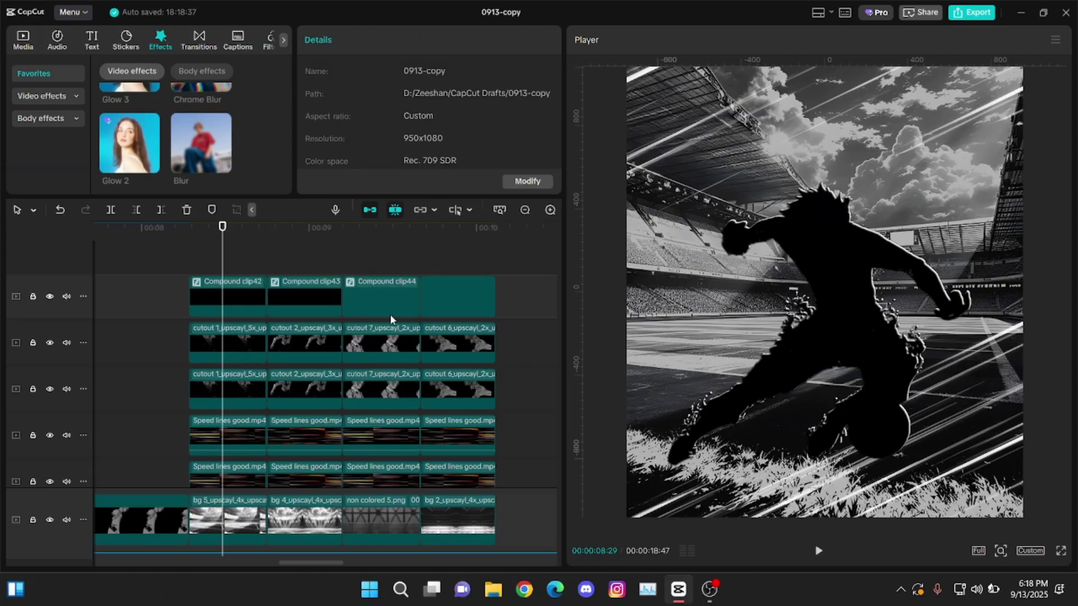
Stack two Glow 2 effects on the first compound clip, both at glow 100, with size 16 on the second.
click(231, 291)
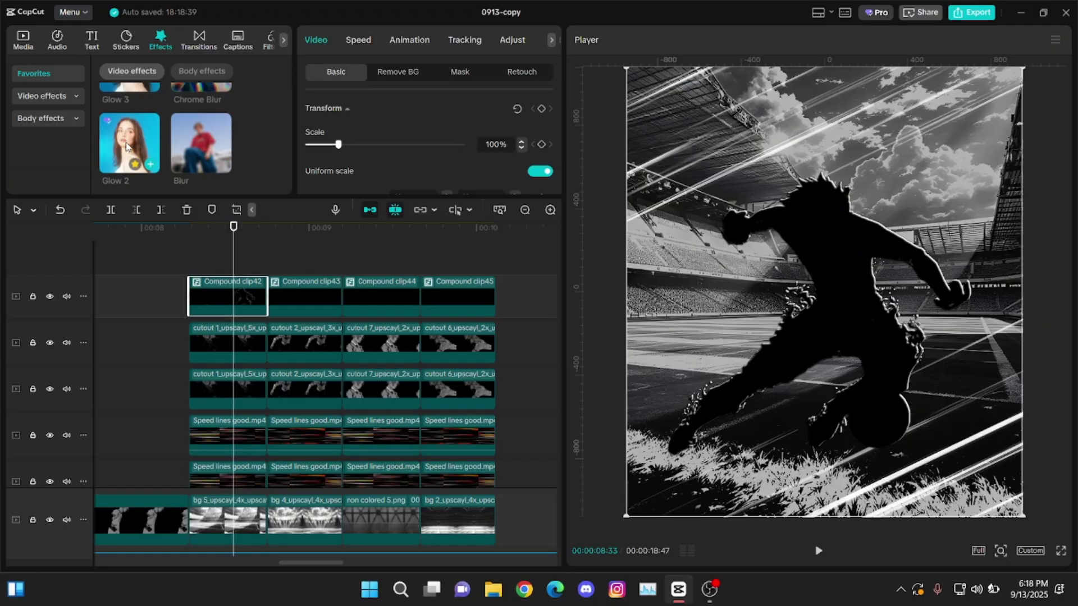
drag(127, 147, 230, 296)
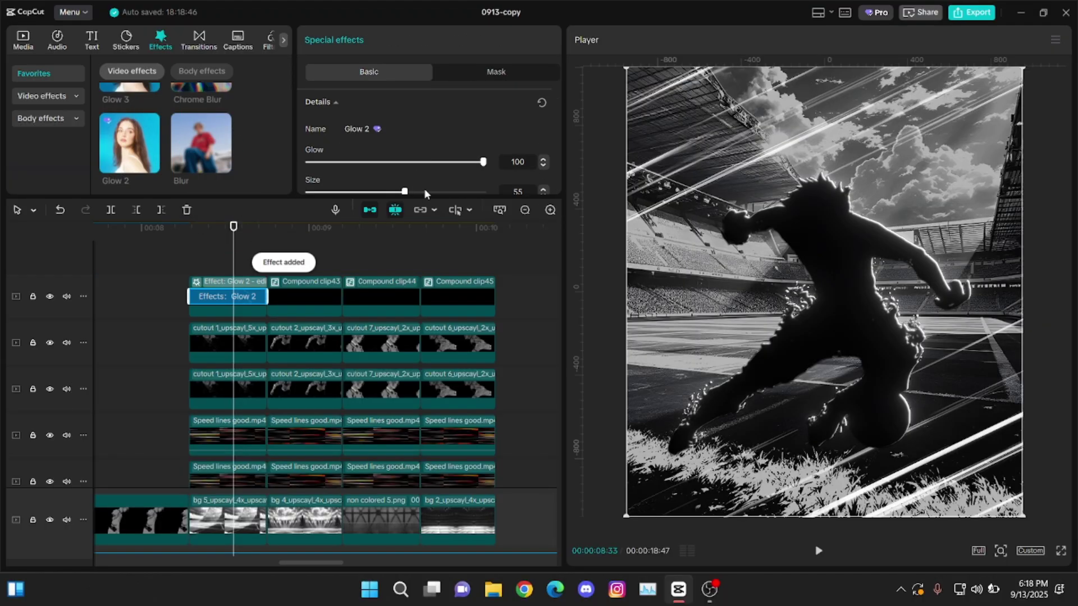
drag(425, 194, 485, 192)
drag(218, 229, 234, 293)
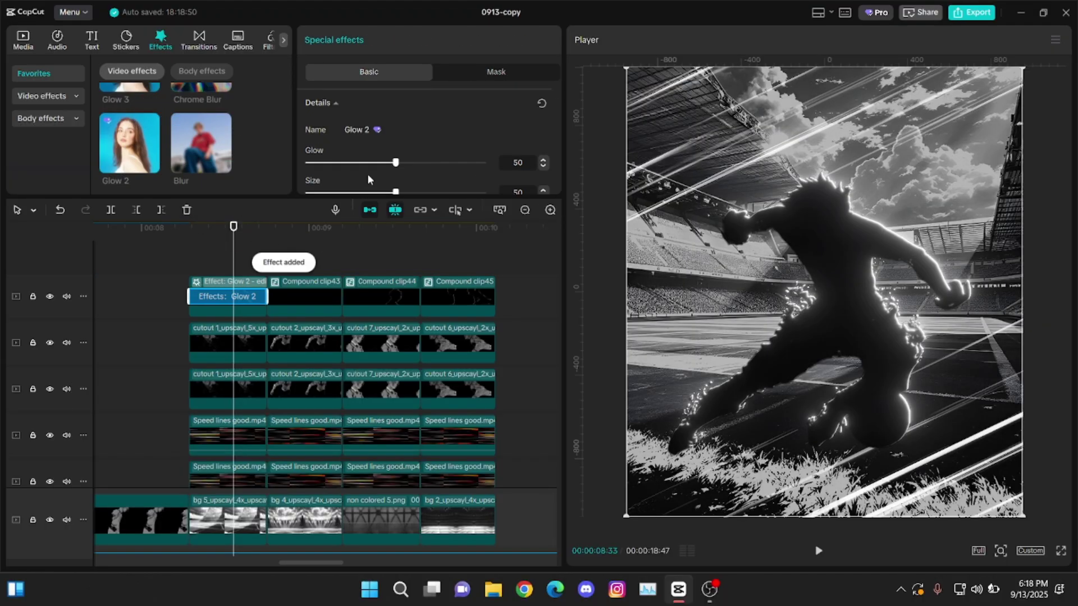
click(336, 192)
drag(395, 162, 485, 161)
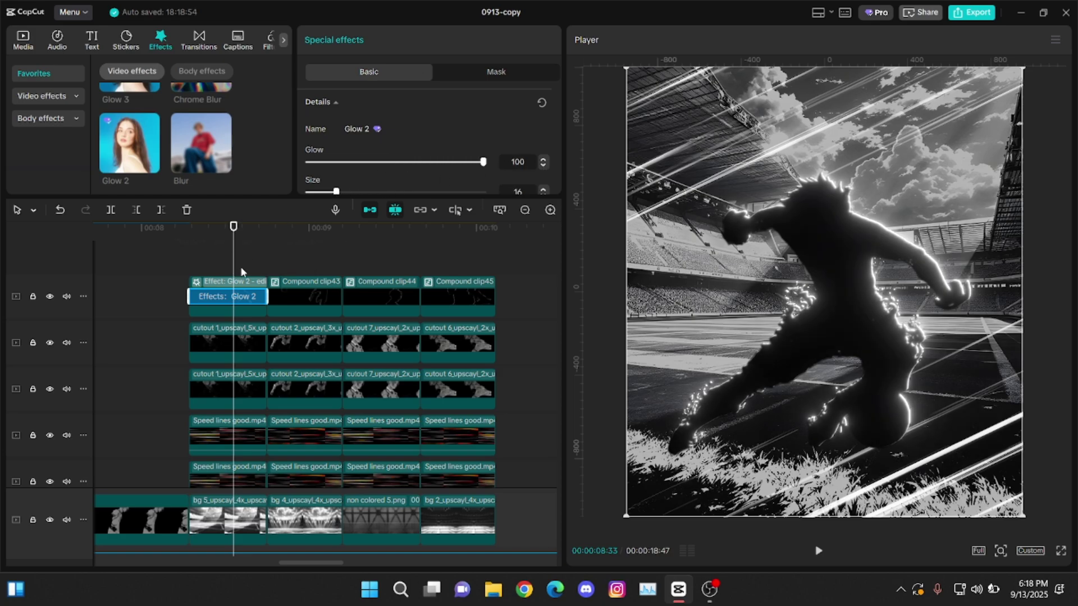
Copy the first compound clip's attributes, including its effects, and paste them onto the other three compound clips.
click(231, 282)
key(ctrl+alt+v)
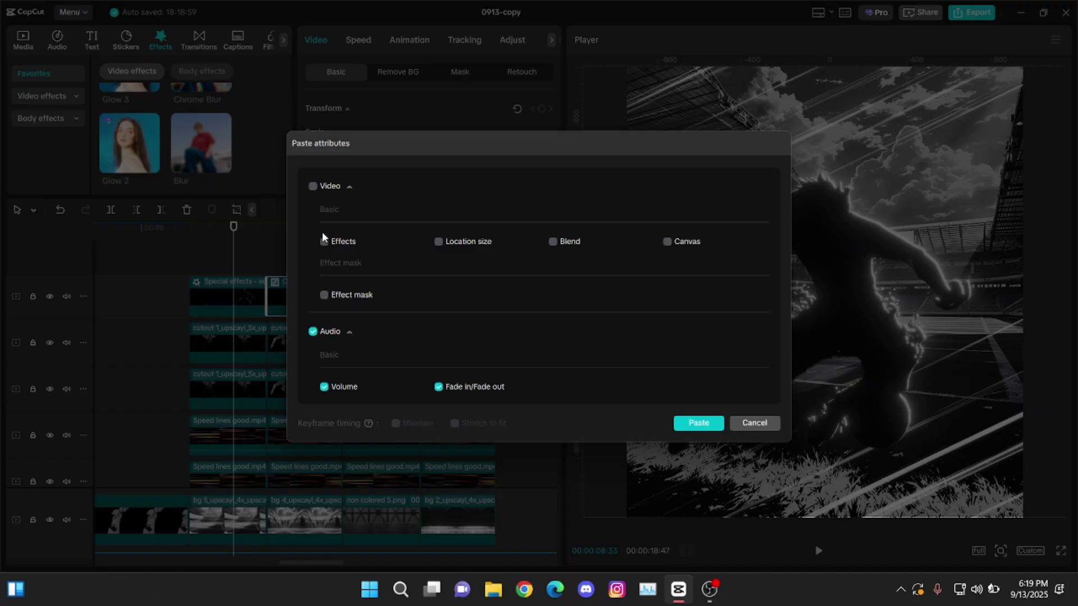
click(699, 423)
click(378, 306)
key(ctrl+alt+v)
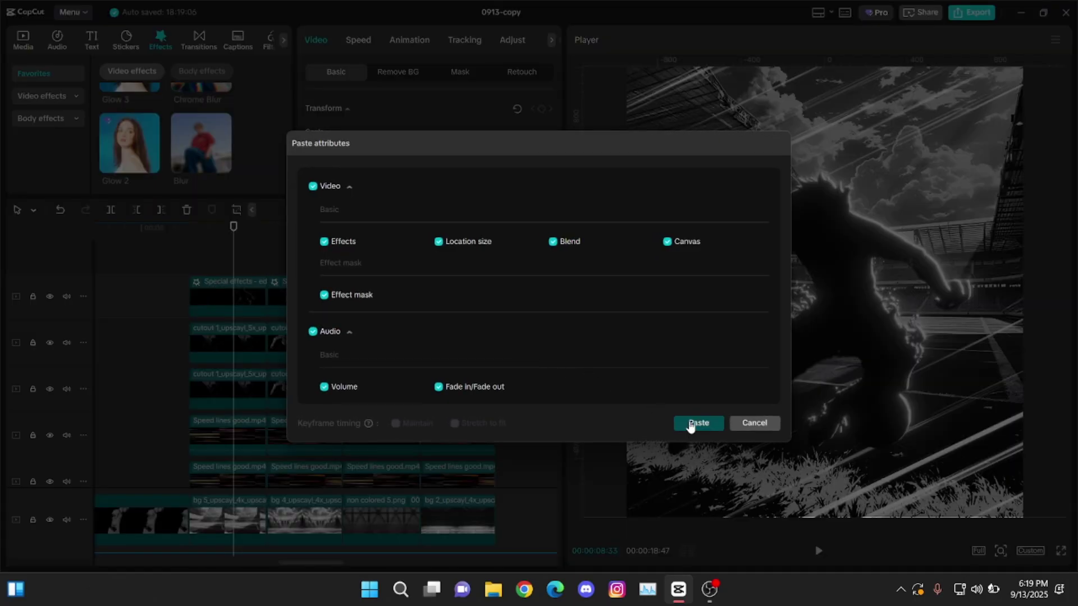
click(699, 423)
click(461, 307)
key(ctrl+alt+v)
click(696, 423)
Set the blend mode of all four compound clips to Screen.
drag(462, 250, 204, 293)
scroll(375, 179, down, 1)
scroll(374, 178, down, 3)
click(424, 130)
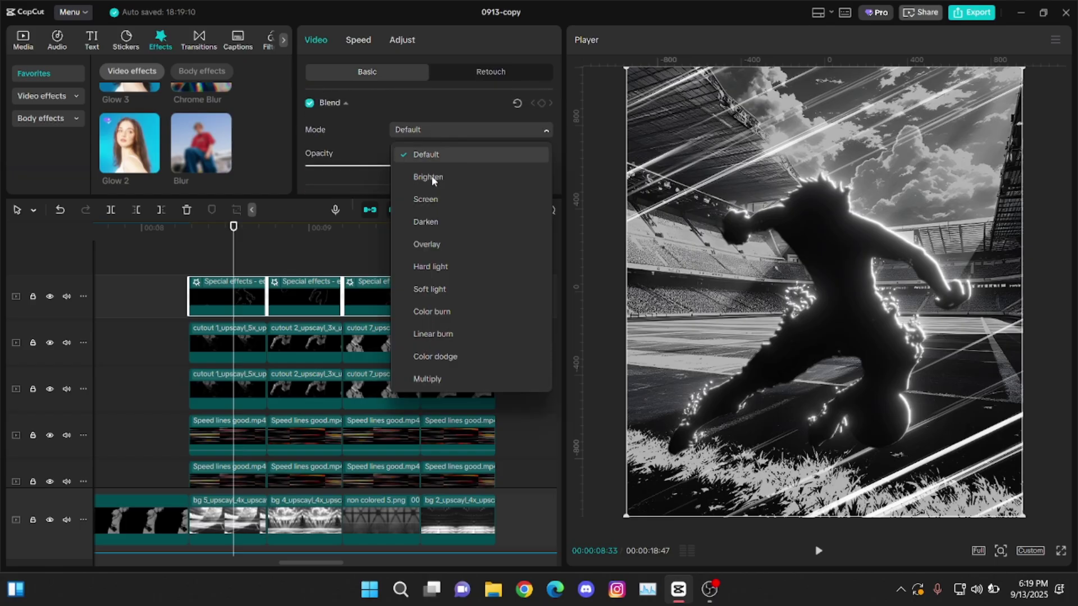
click(429, 199)
Set the tint of the four compound clips to 50 for a purple outline glow.
click(402, 40)
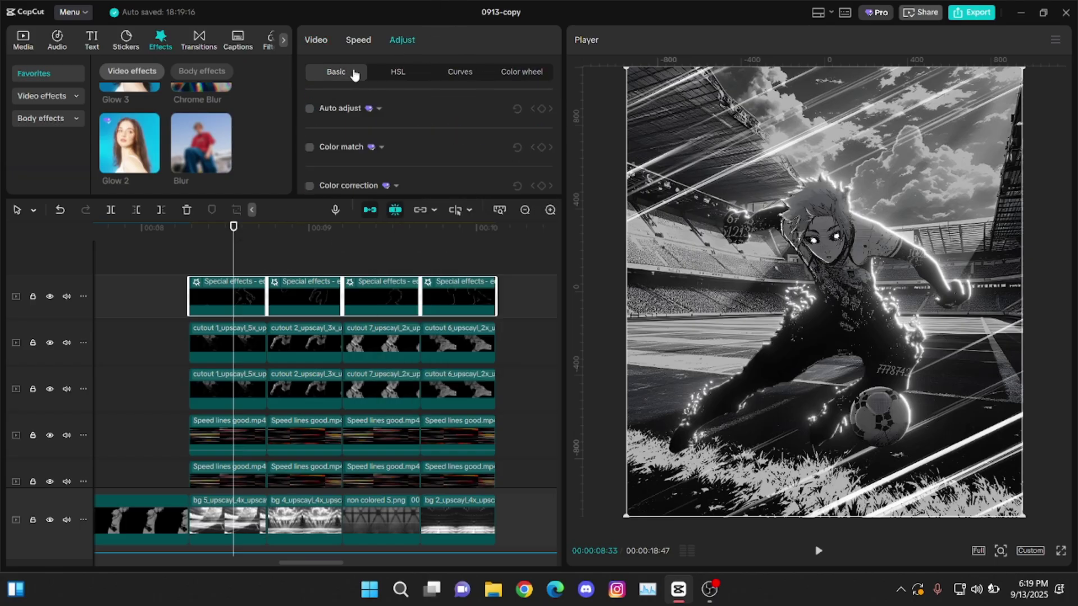
scroll(440, 107, down, 4)
scroll(439, 127, down, 2)
drag(426, 141, 655, 208)
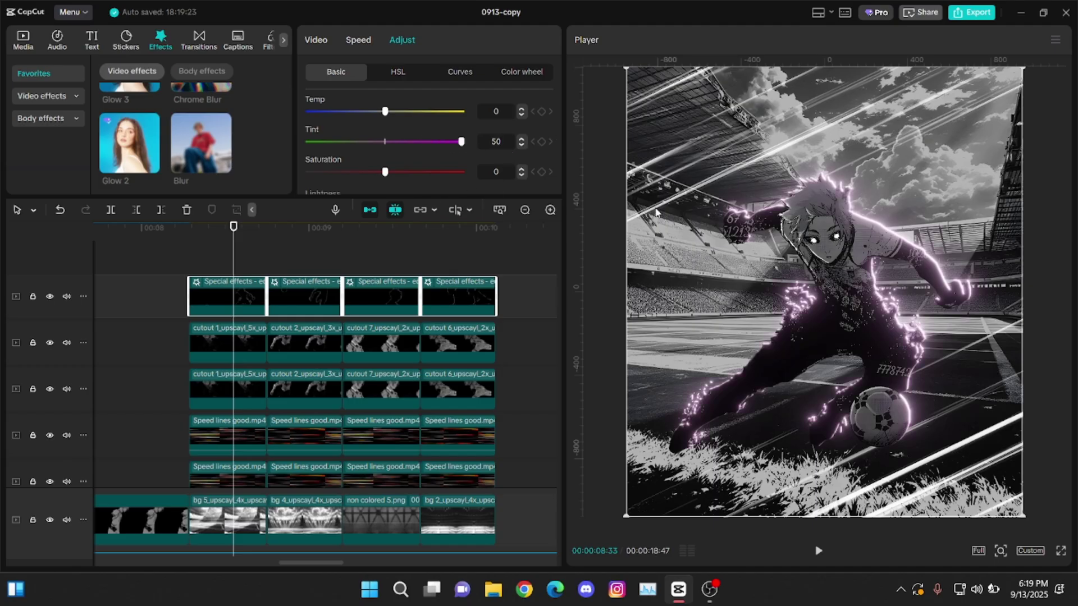
Set the tint of all speed line clips on both layers to 50.
scroll(280, 275, down, 2)
drag(507, 375, 230, 433)
scroll(432, 138, down, 5)
drag(426, 128, 477, 133)
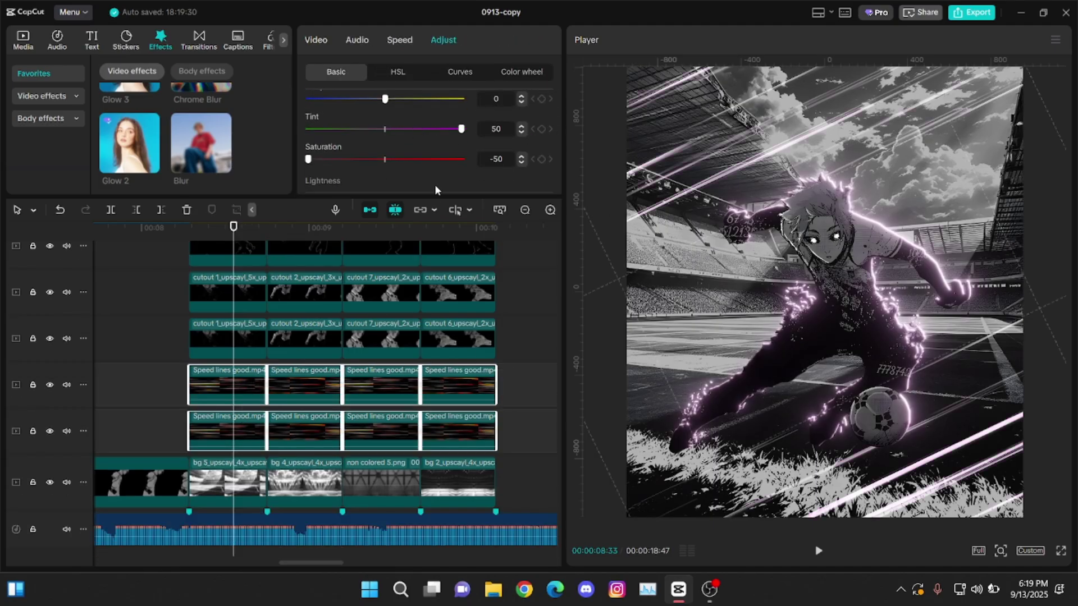
scroll(315, 336, up, 1)
click(229, 357)
scroll(407, 314, down, 2)
drag(513, 439, 233, 465)
scroll(236, 437, up, 2)
click(244, 260)
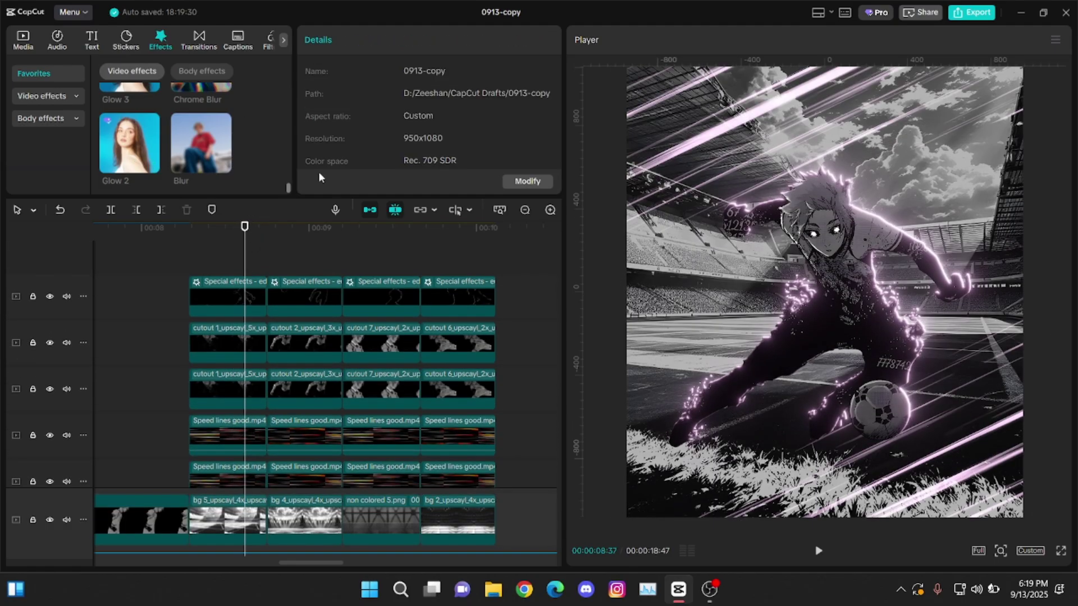
Delete the layered clips in the marked beat section and insert the rendered clips 0913.mp4 through 0913(3).mp4 in their place.
scroll(477, 381, down, 2)
drag(514, 448, 241, 247)
key(Delete)
click(23, 39)
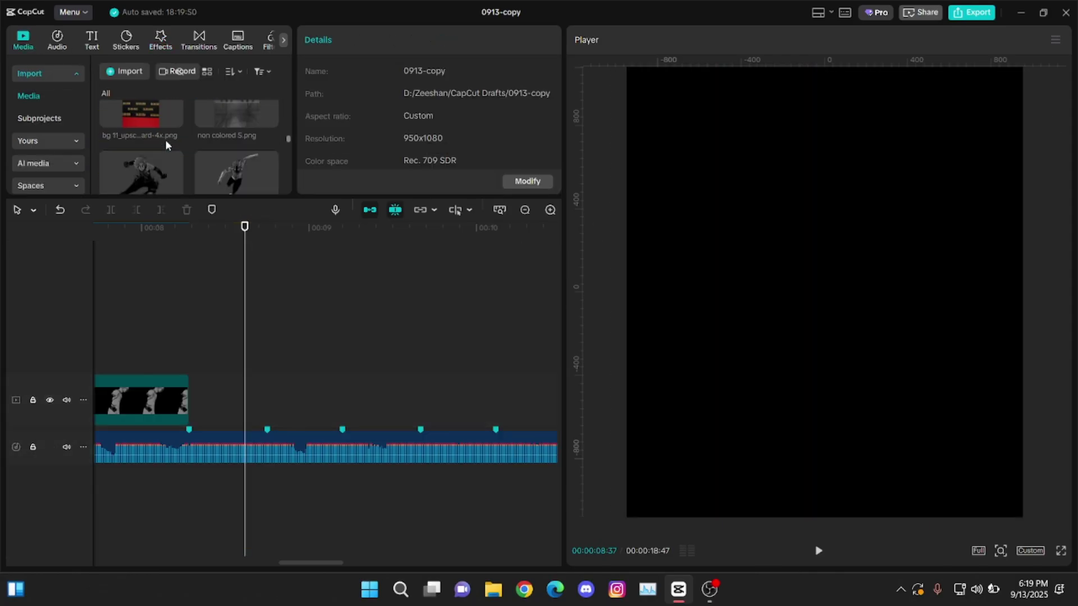
drag(163, 167, 314, 382)
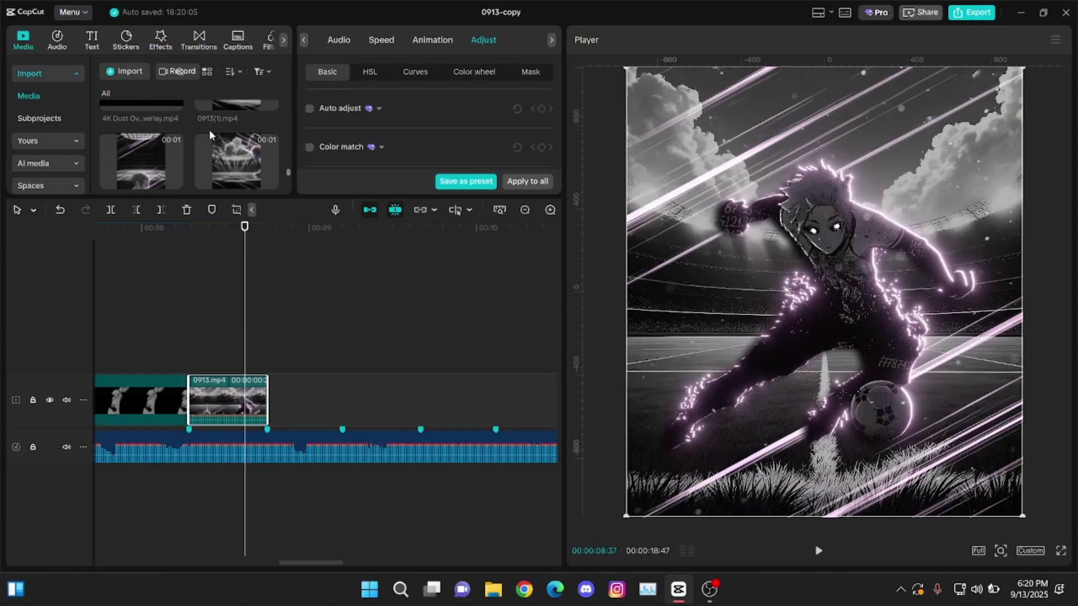
Separate the audio from the four rendered clips and delete the extracted audio.
drag(447, 337, 231, 405)
key(ctrl+shift+s)
click(452, 414)
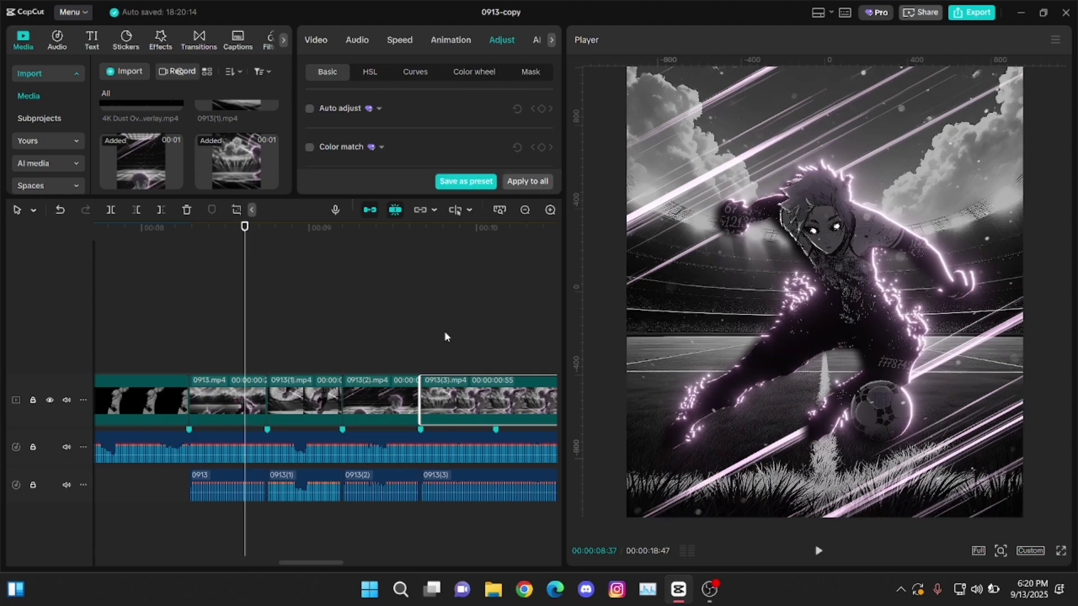
click(445, 335)
drag(477, 519, 231, 485)
key(Delete)
Add a scale keyframe at the start of the first rendered clip, 0913.mp4.
click(525, 211)
click(312, 341)
drag(313, 341, 414, 340)
scroll(262, 336, up, 3)
click(207, 401)
key(Up)
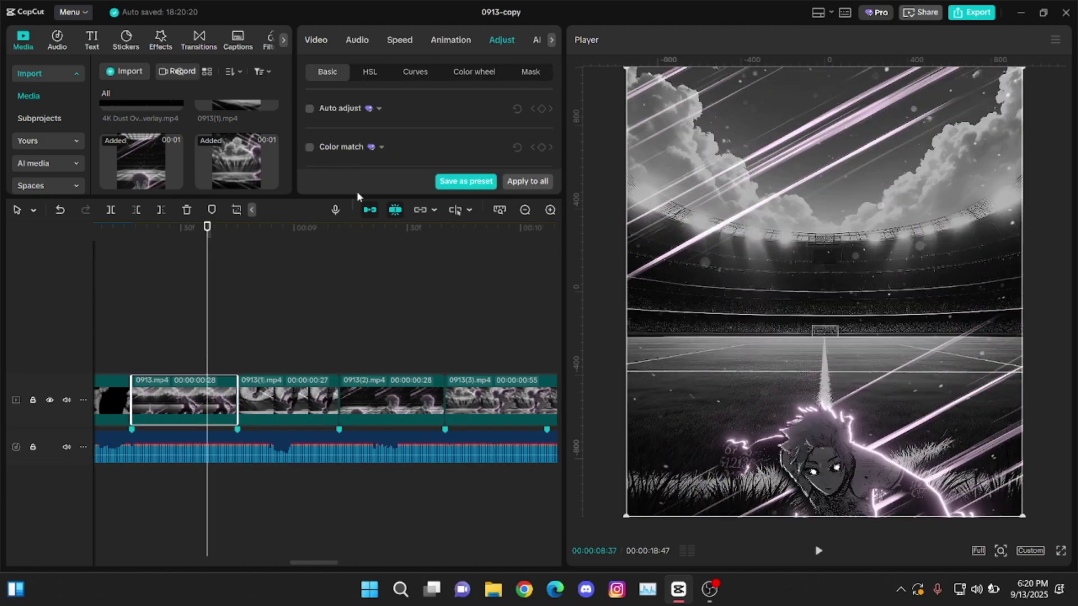
click(316, 40)
click(541, 144)
Apply the weakest Blur canvas background to all four rendered clips.
drag(152, 353, 475, 401)
scroll(448, 146, down, 5)
scroll(449, 142, down, 2)
click(358, 165)
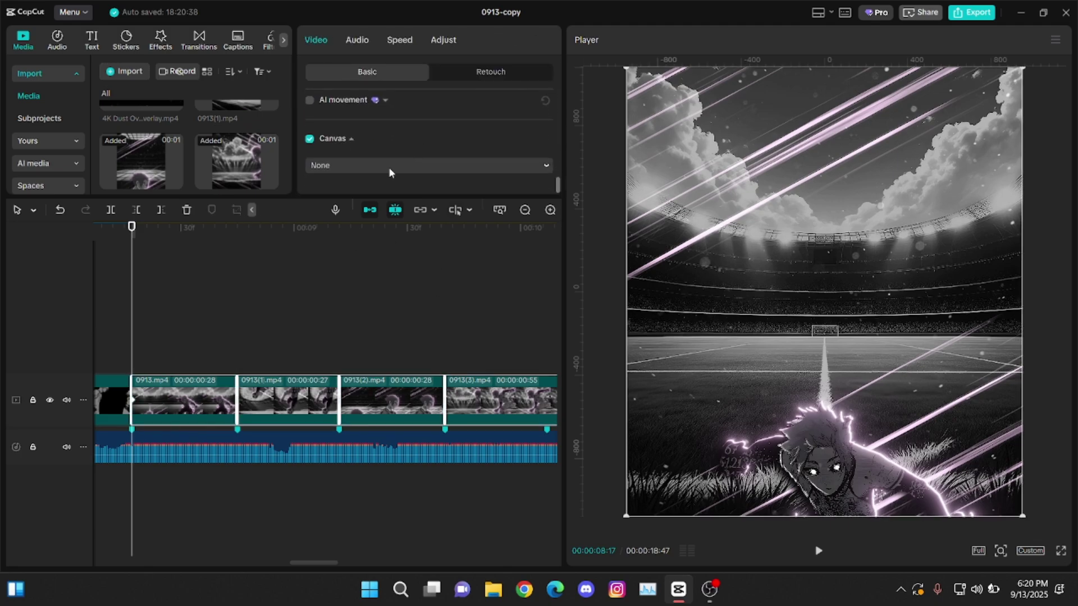
click(390, 168)
click(366, 209)
click(330, 143)
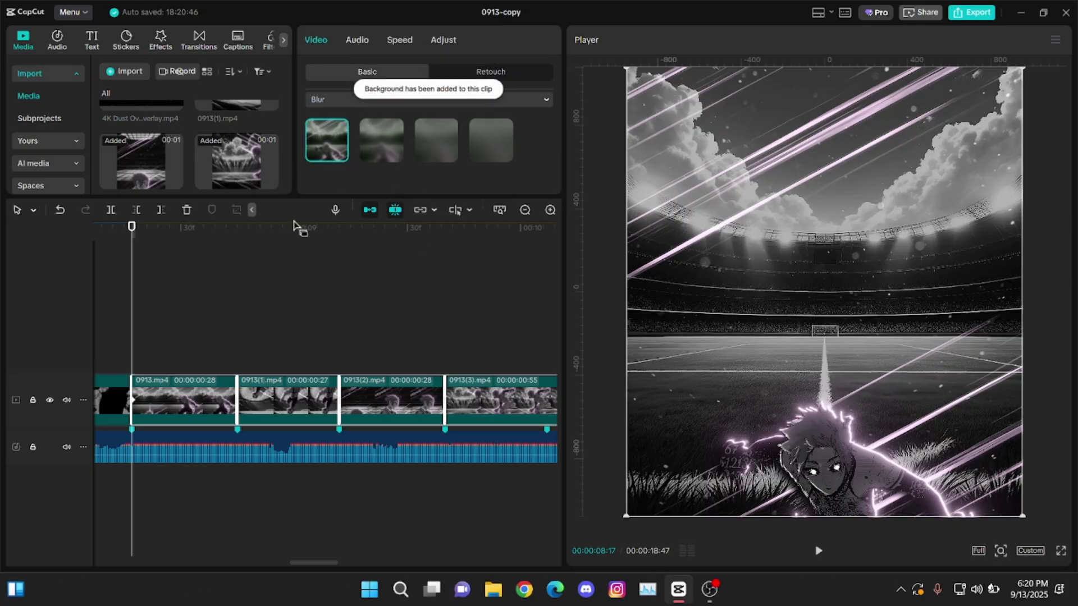
Set the scale keyframes of 0913.mp4 to 147% at the clip's end and 70% at its start.
click(286, 298)
click(210, 401)
key(Down)
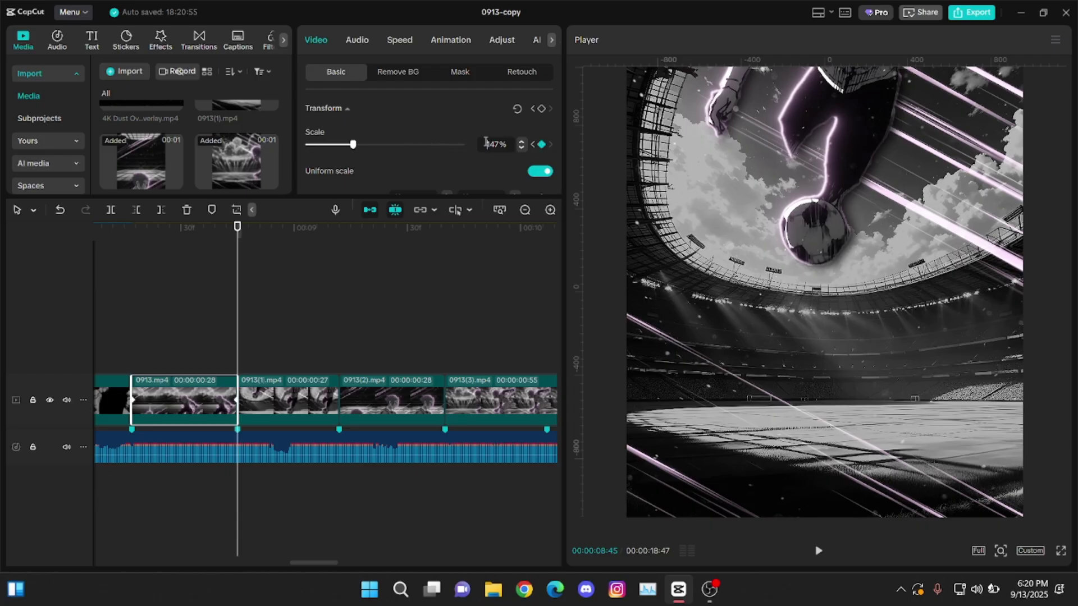
key(Up)
drag(353, 144, 332, 148)
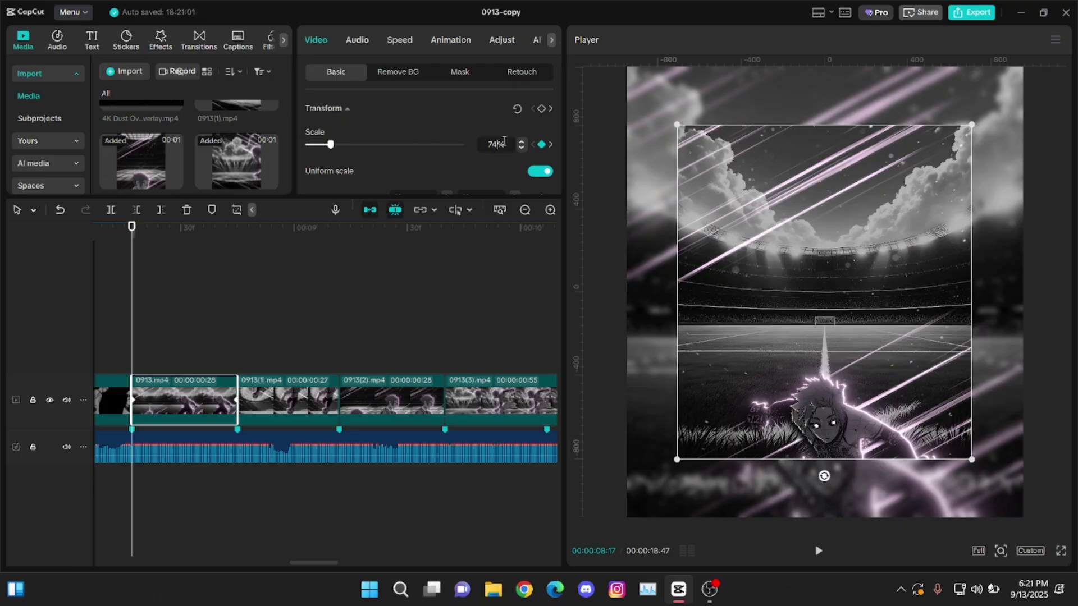
key(Down)
key(Down)
key(Down)
key(Down)
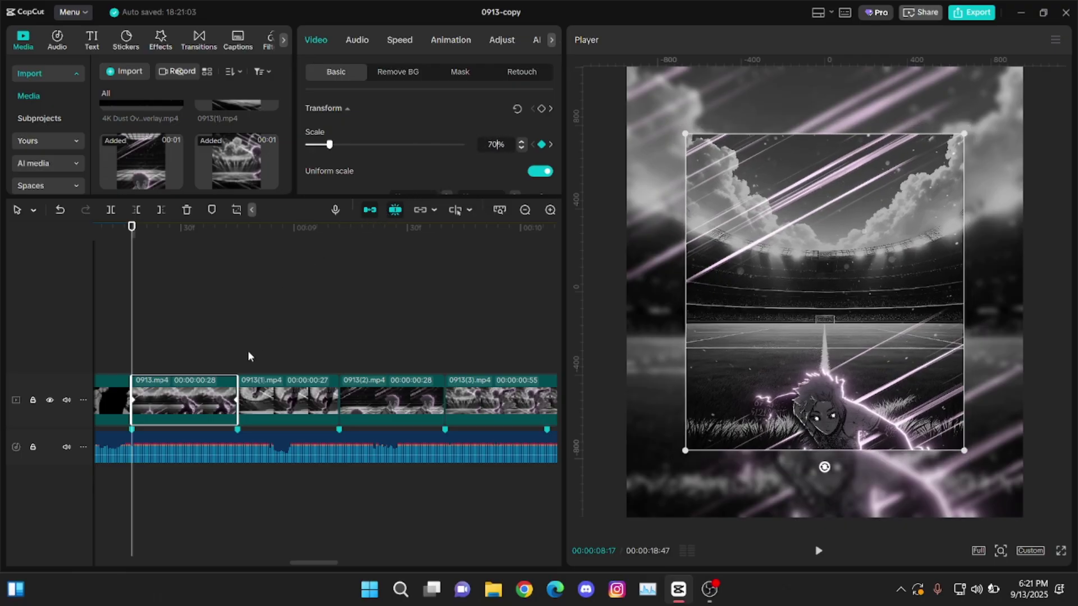
Curve the scale animation of 0913.mp4 into a fast-start ease-out with a short start handle and a long end handle reaching towards the clip's start.
click(191, 412)
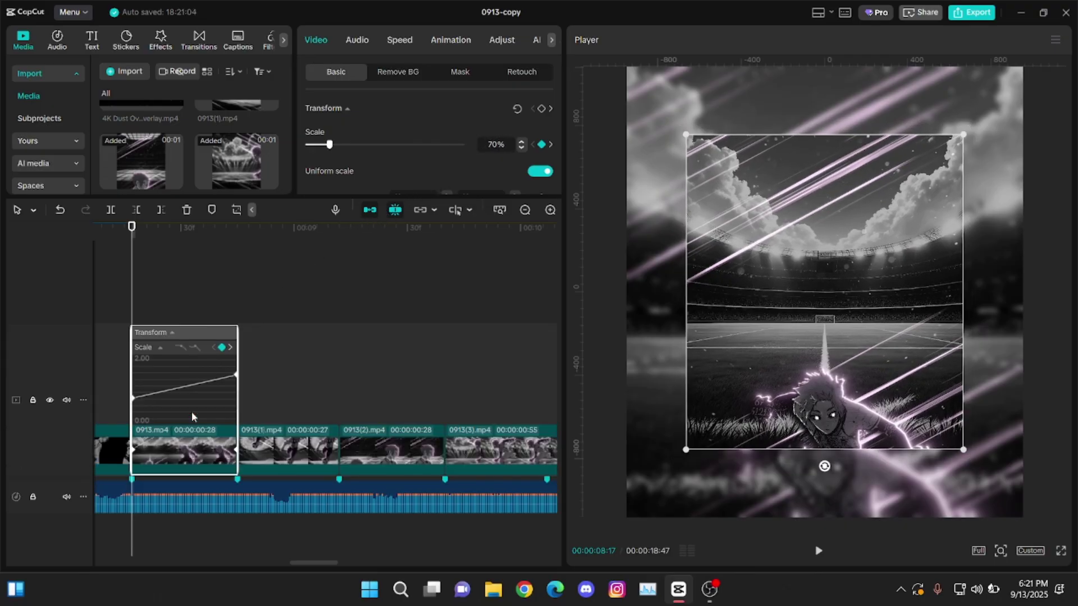
scroll(191, 412, up, 1)
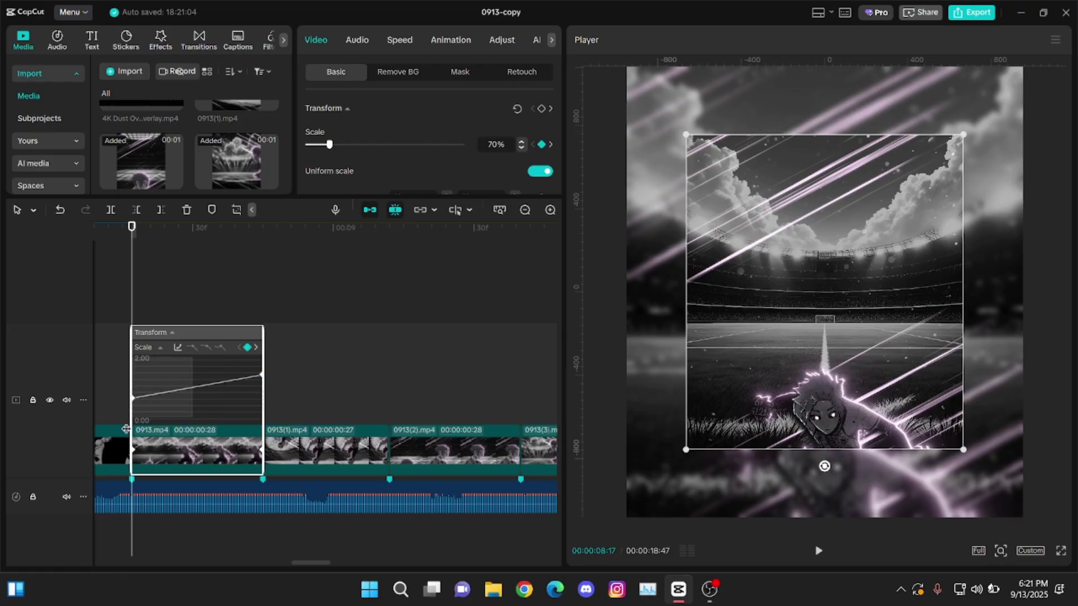
click(219, 348)
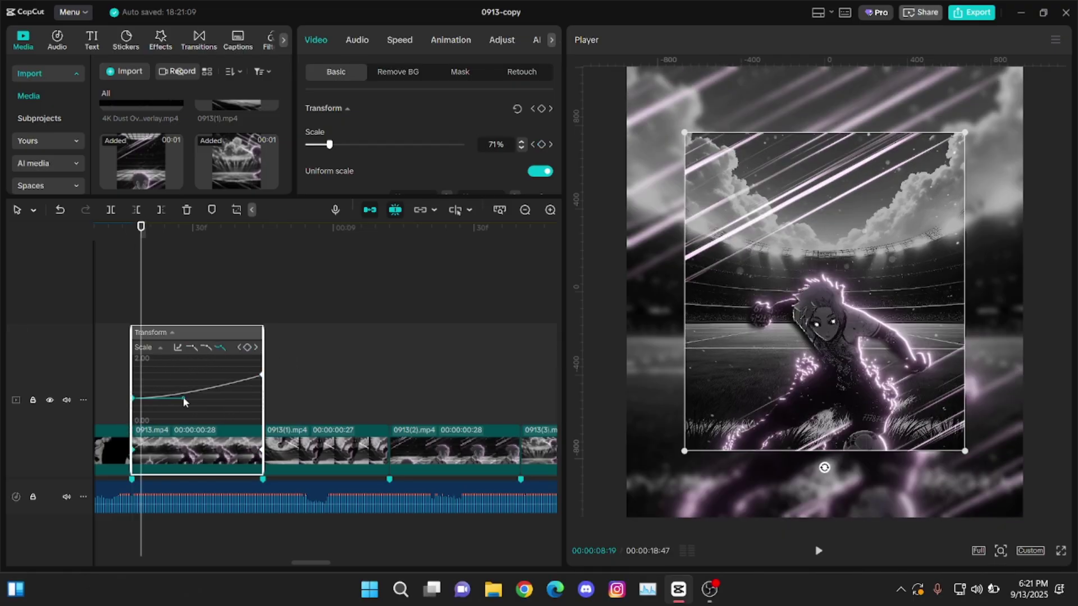
drag(184, 402, 142, 394)
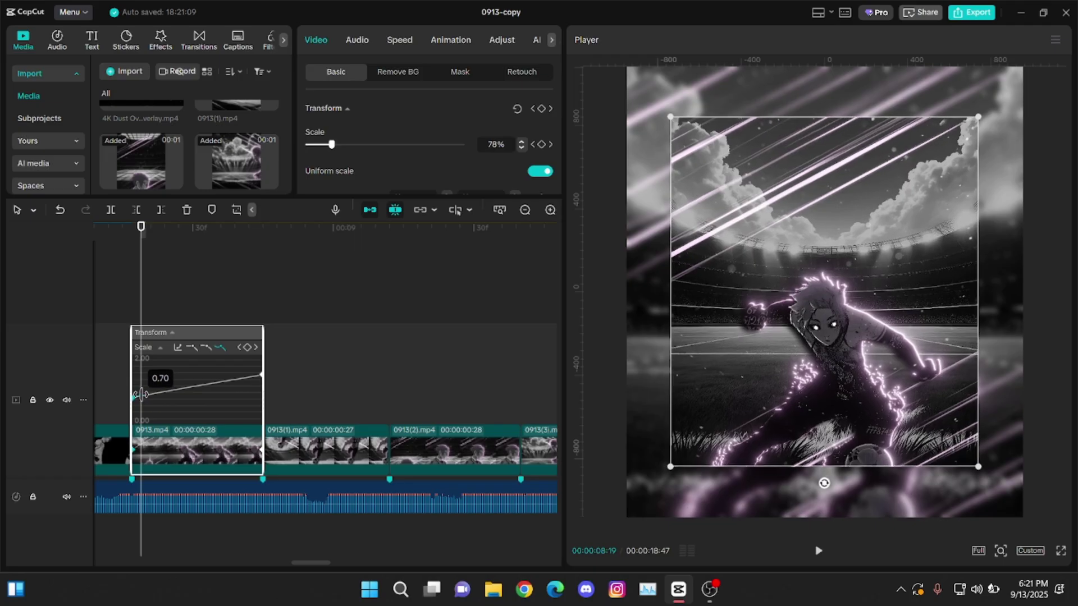
click(207, 349)
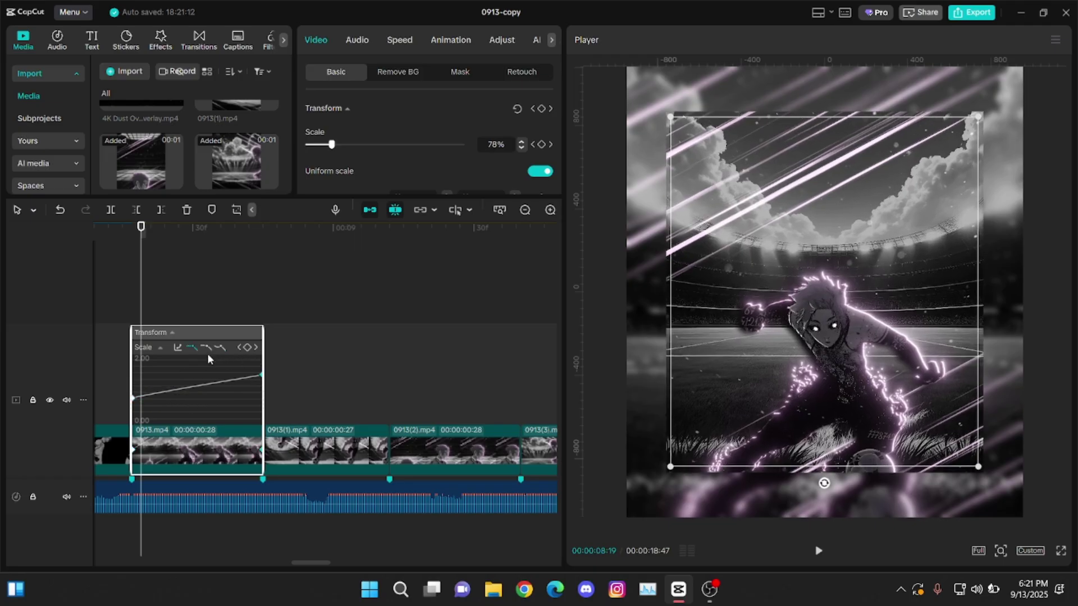
click(261, 375)
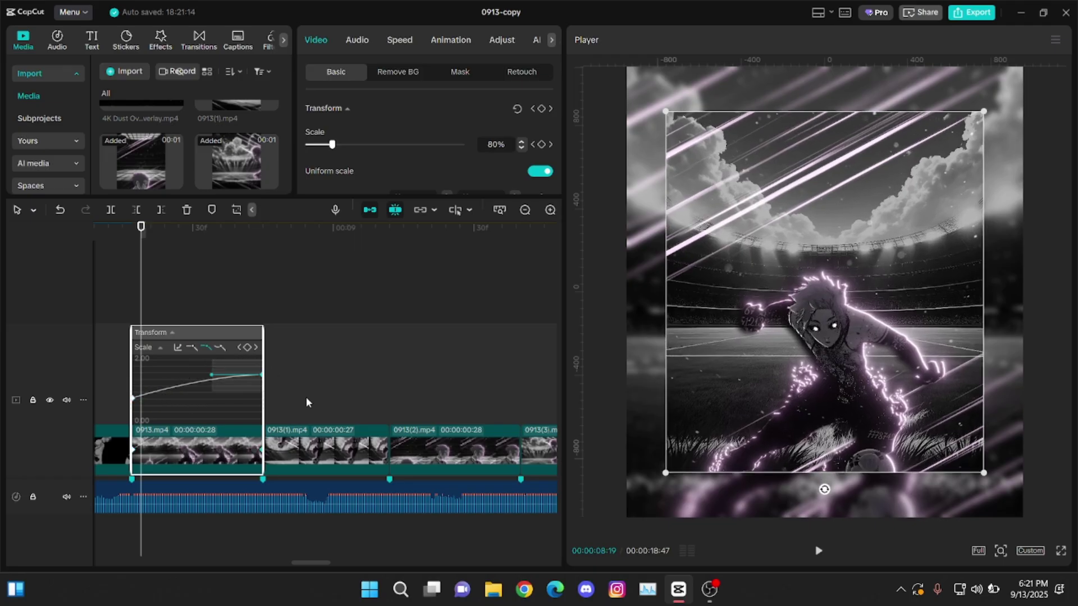
drag(211, 379, 150, 380)
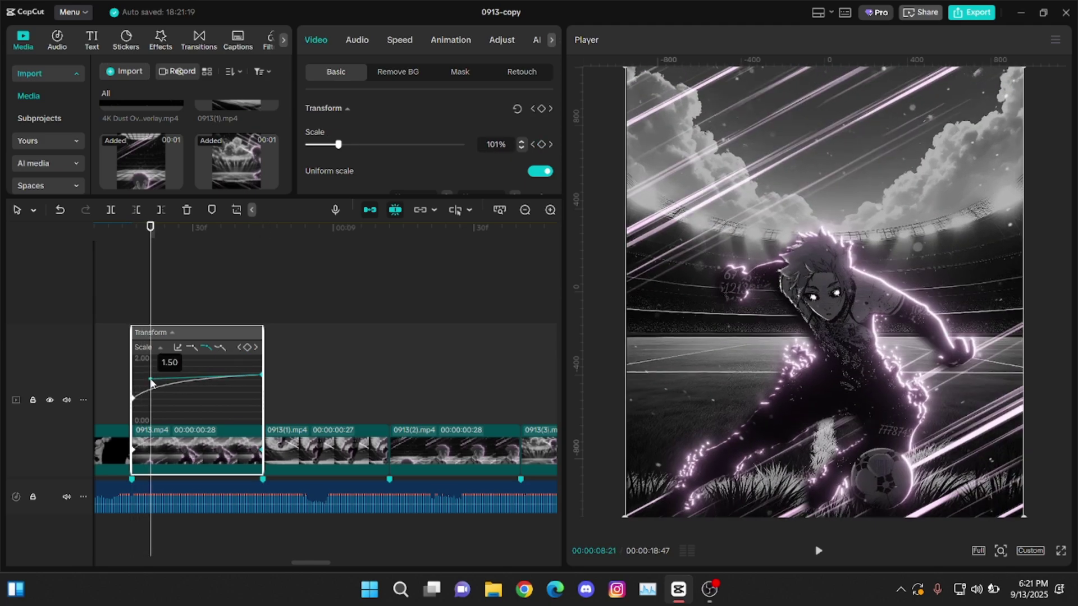
Step frame by frame through 0913.mp4 from its start to check the eased zoom.
key(Up)
key(Right)
key(Right)
key(Right)
key(Right)
key(Right)
key(Right)
key(Right)
key(Right)
key(Right)
key(Right)
key(Right)
key(Right)
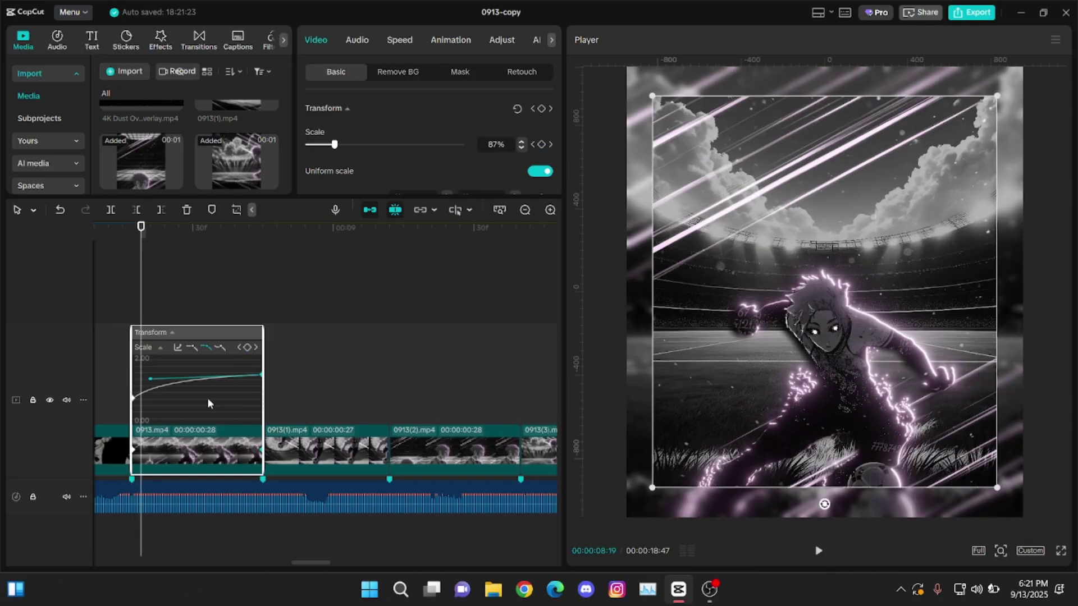
Add scale keyframes to 0913(1).mp4, 100% at the clip's end and 200% at its start.
key(alt+k)
key(Down)
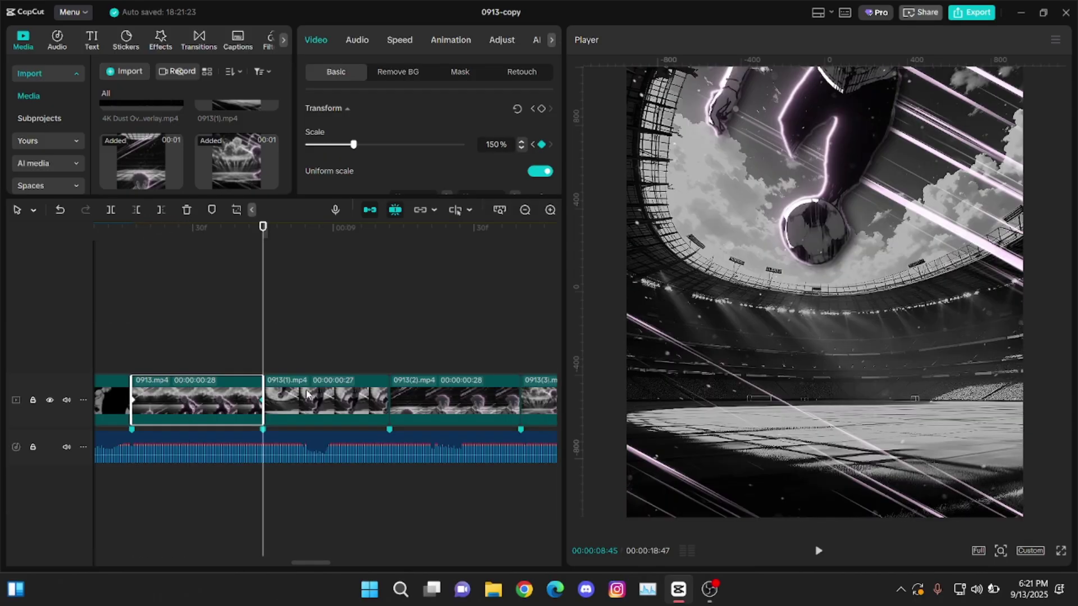
click(303, 398)
key(Down)
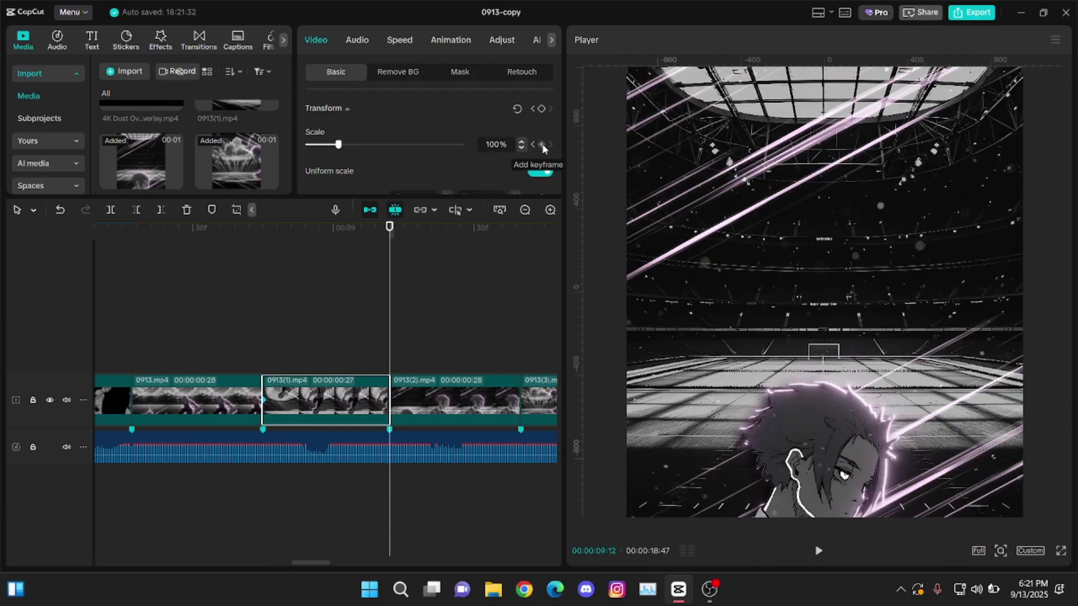
key(Up)
drag(341, 145, 369, 144)
scroll(498, 144, up, 2)
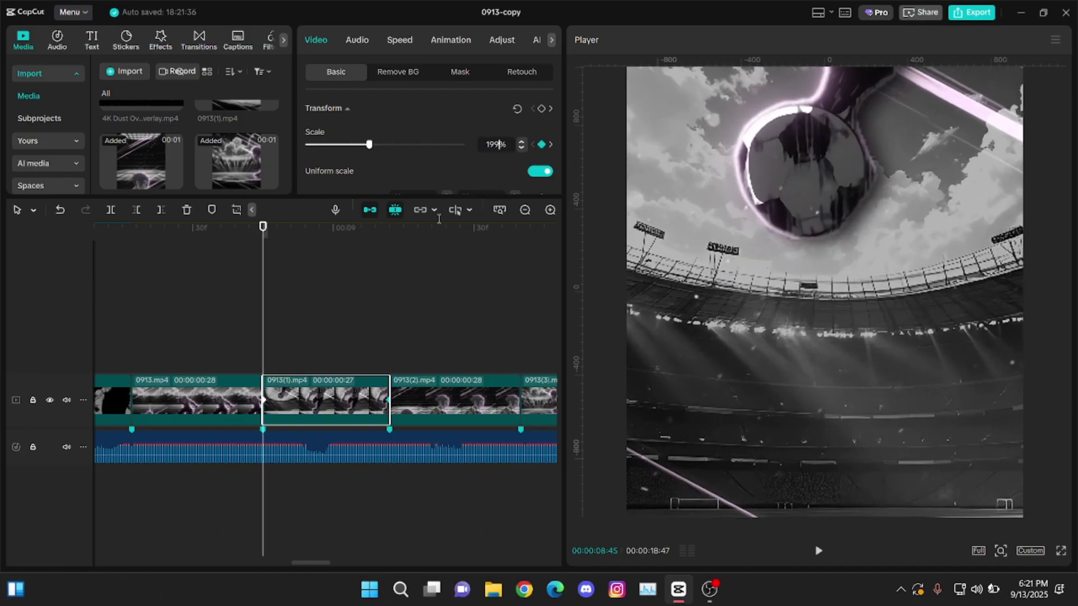
Curve the scale animation of 0913(1).mp4 so it zooms out fast and settles, with a short start handle and a long end handle.
double_click(316, 398)
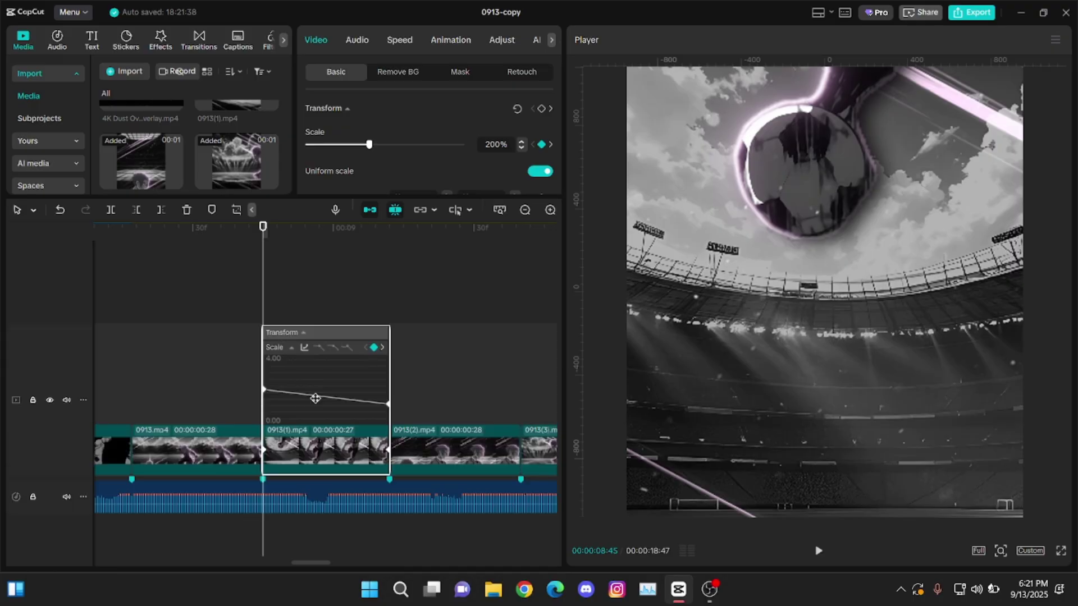
click(303, 376)
click(348, 348)
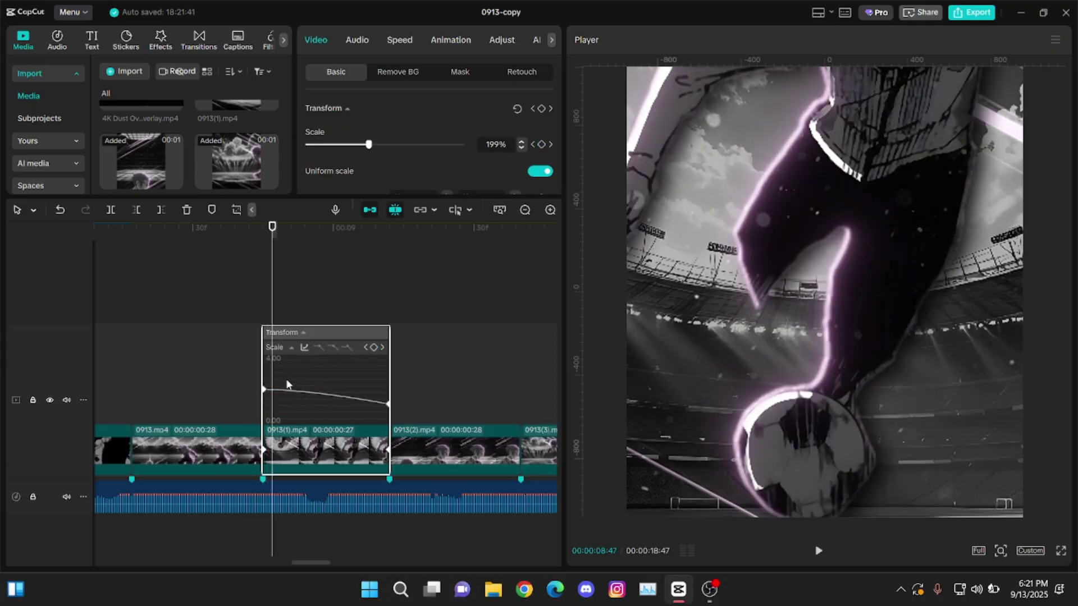
click(265, 389)
drag(314, 390, 280, 395)
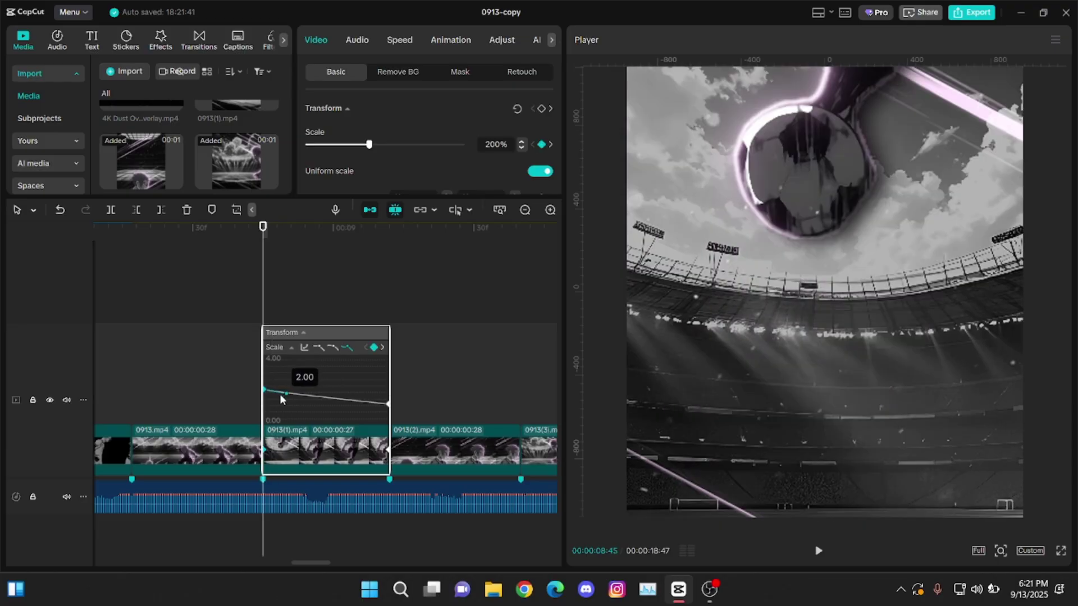
click(273, 395)
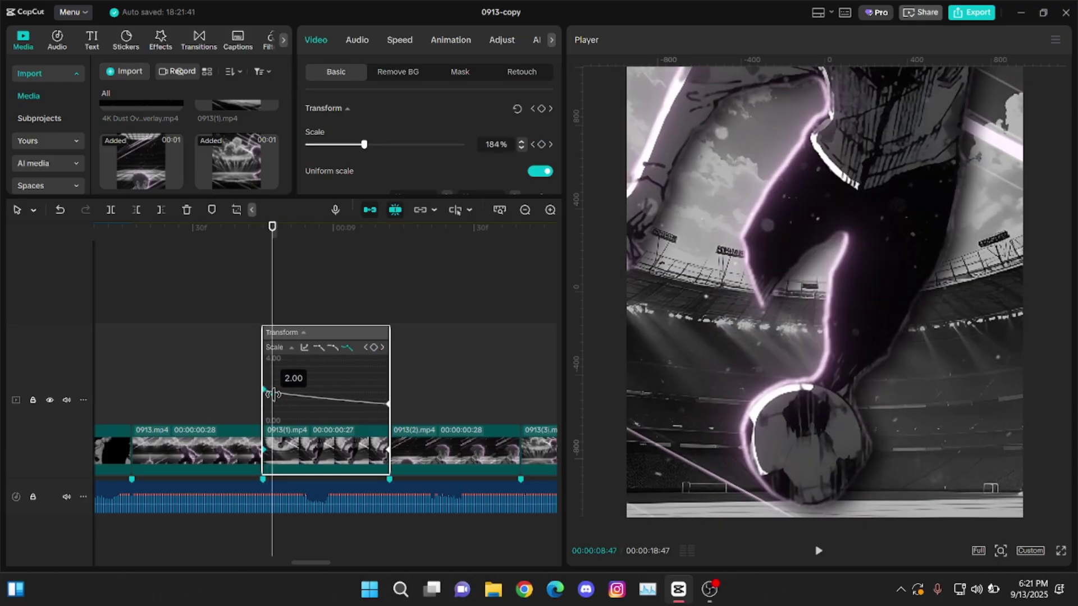
drag(273, 396, 272, 395)
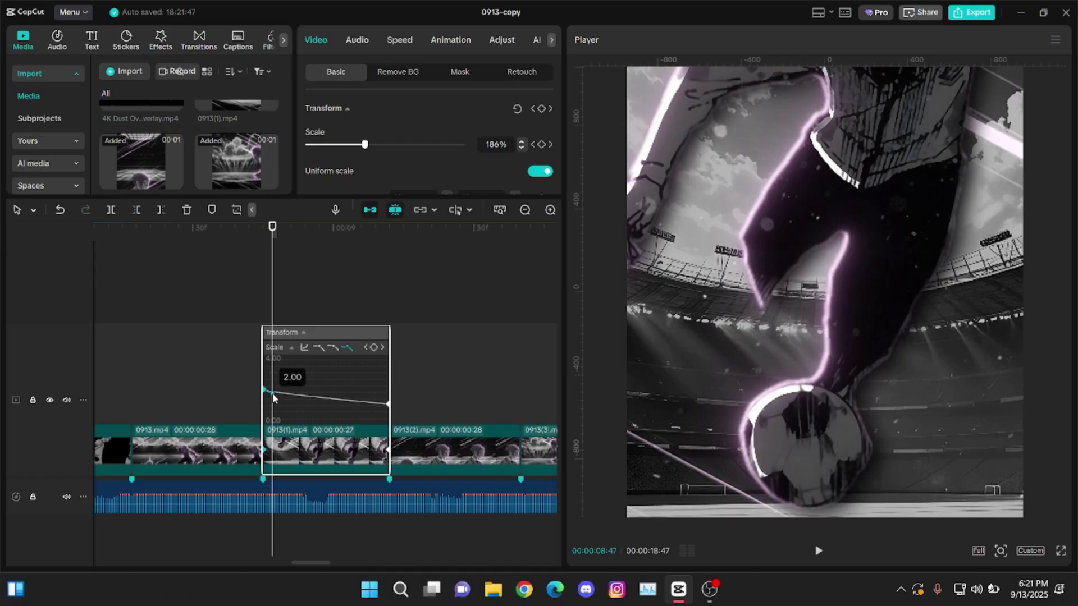
click(333, 347)
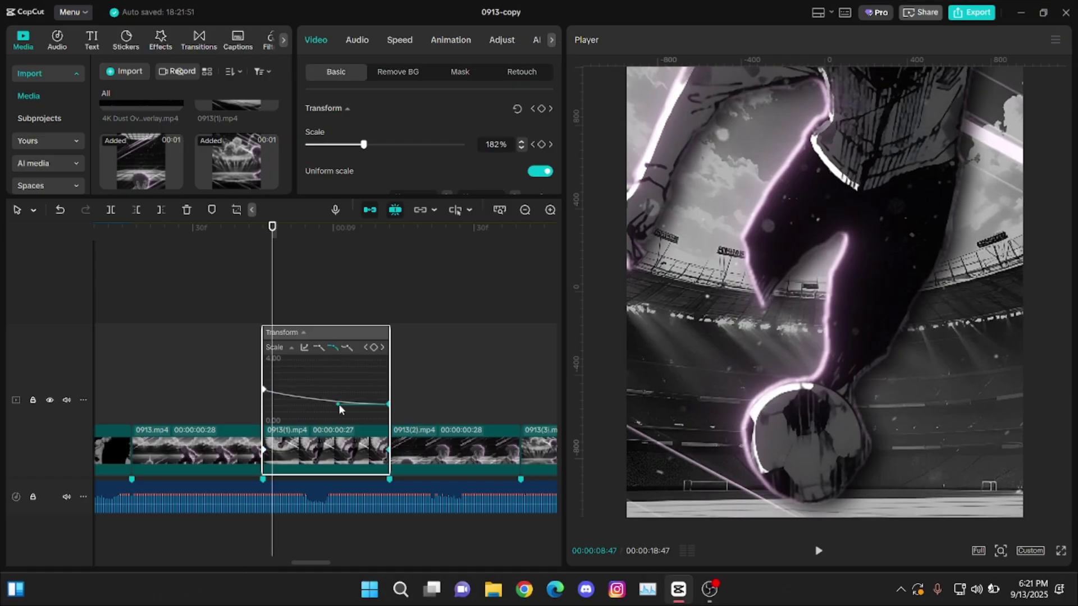
drag(339, 405, 282, 401)
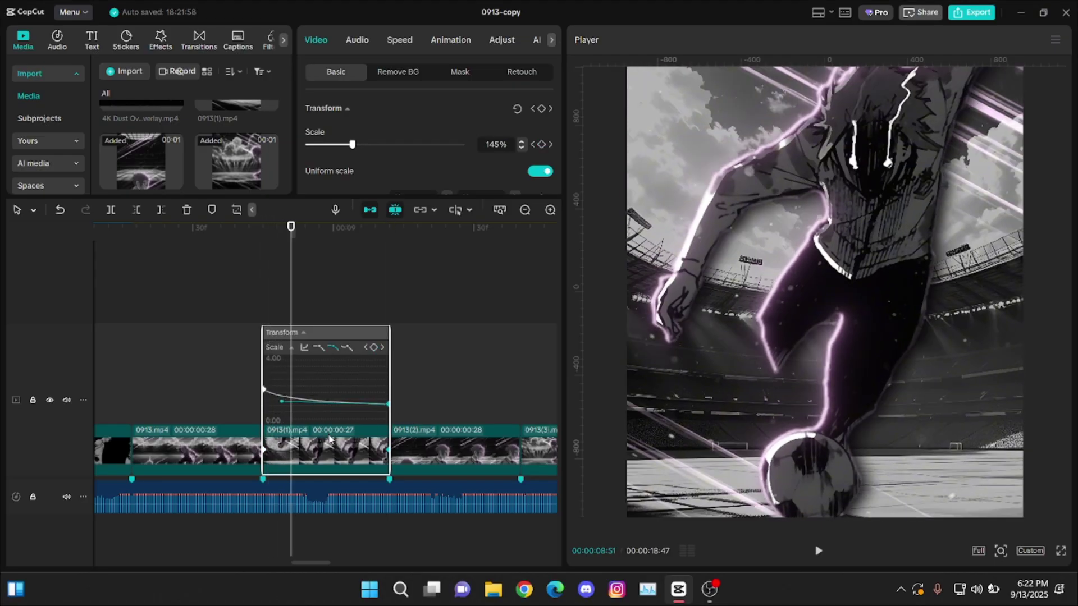
Show the scale keyframe graph of 0913.mp4 and place the playhead at 00:00:08:43 near the clip's end.
click(442, 387)
click(224, 404)
drag(390, 226, 253, 226)
key(alt+k)
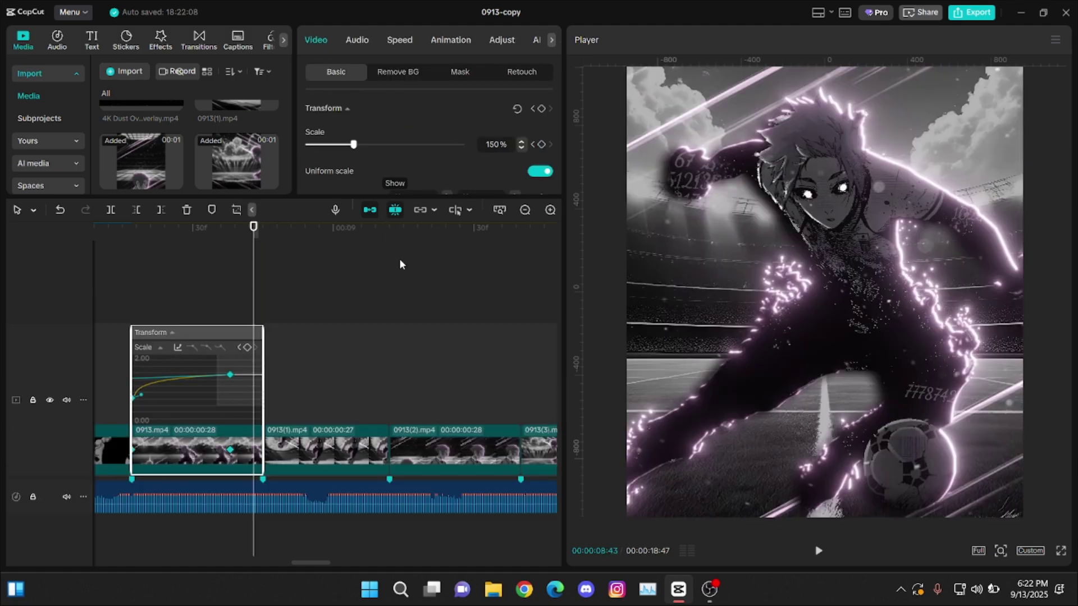
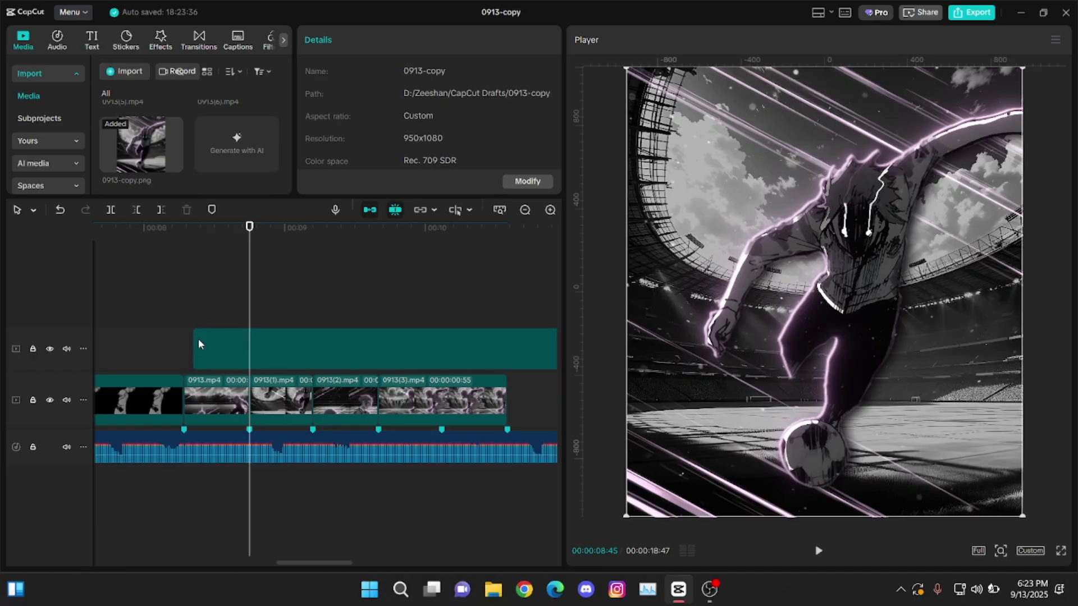
Trim the start of the 0913-copy.png overlay to 00:00:08:24, giving it a length of 21 frames.
scroll(293, 310, up, 1)
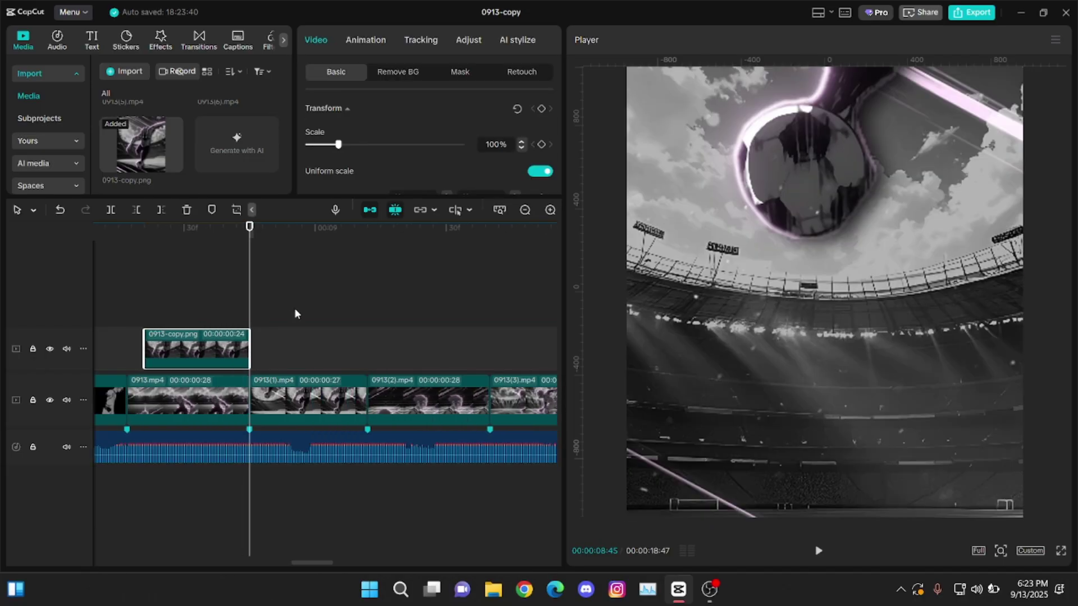
key(Left)
key(Left)
key(Left)
key(Left)
key(Left)
key(Left)
key(Left)
key(Left)
key(Left)
key(Left)
key(Left)
key(Left)
key(Left)
key(Left)
key(Left)
key(Left)
key(Left)
key(Left)
key(Left)
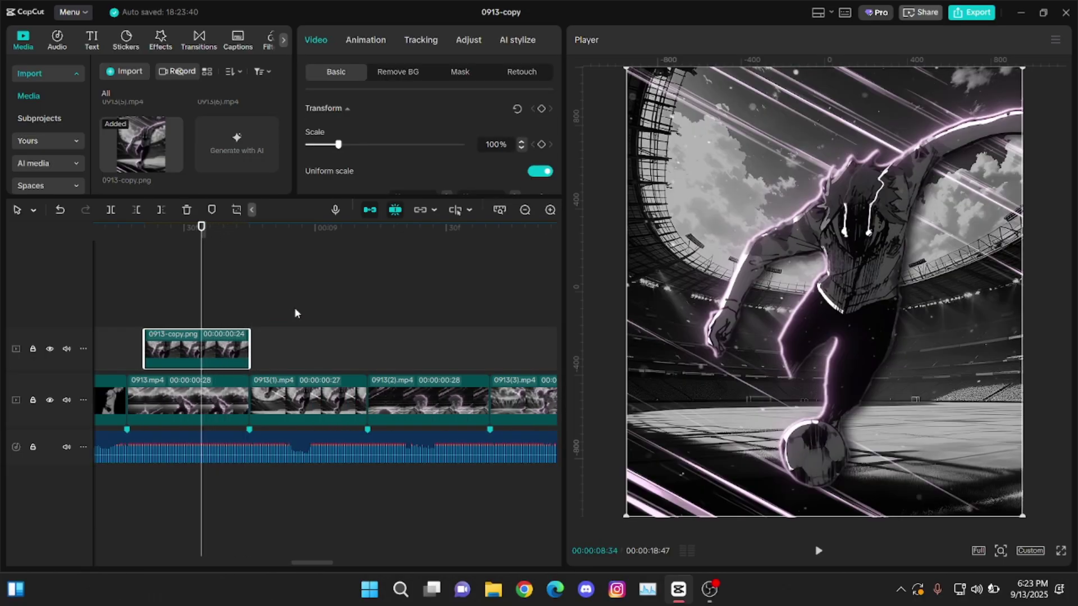
key(Left)
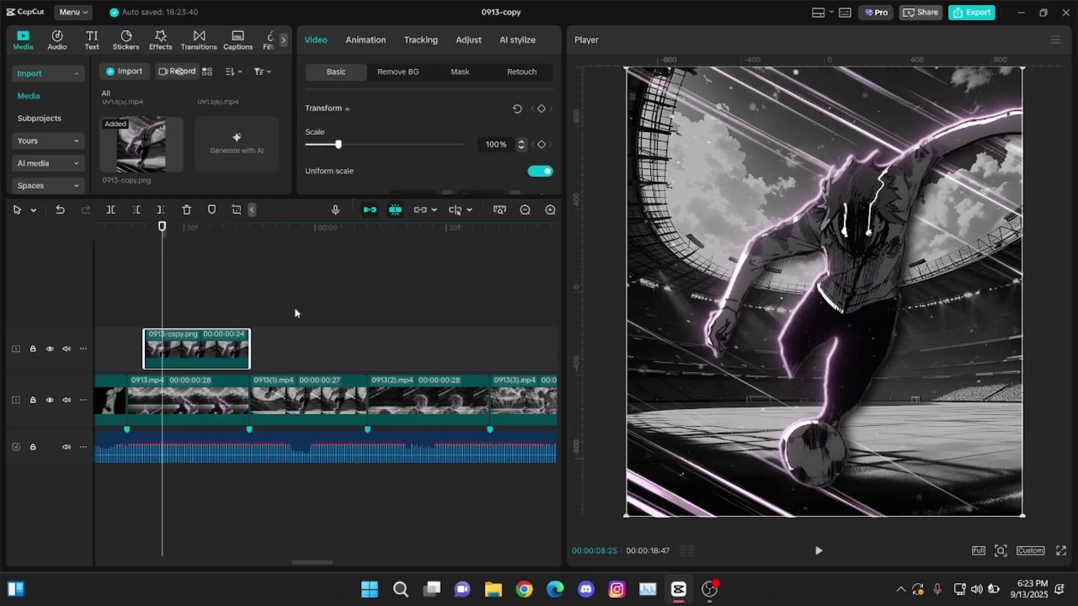
scroll(294, 307, up, 1)
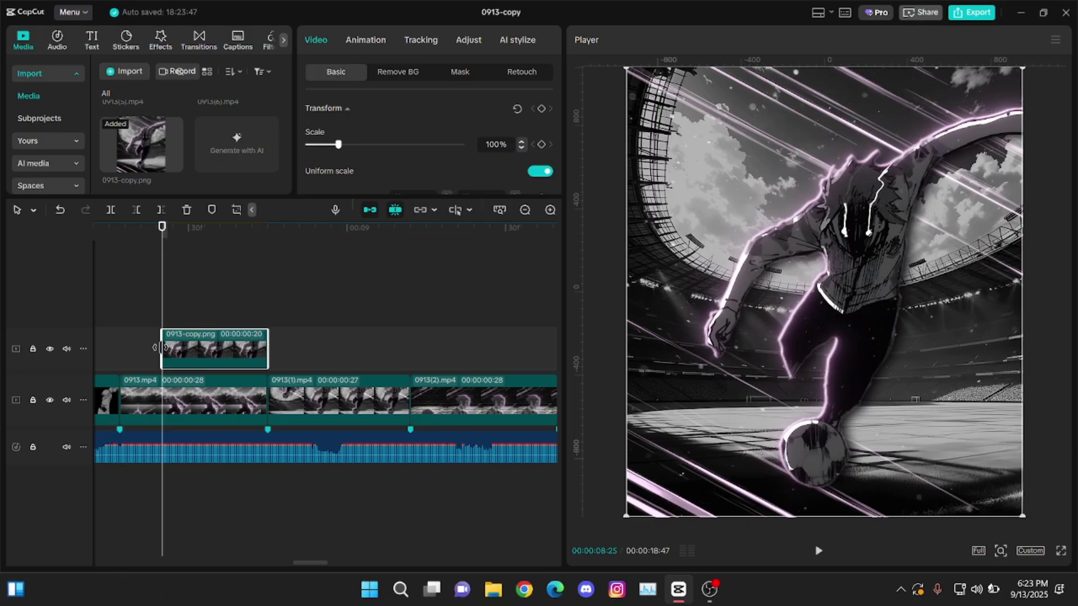
drag(161, 348, 156, 347)
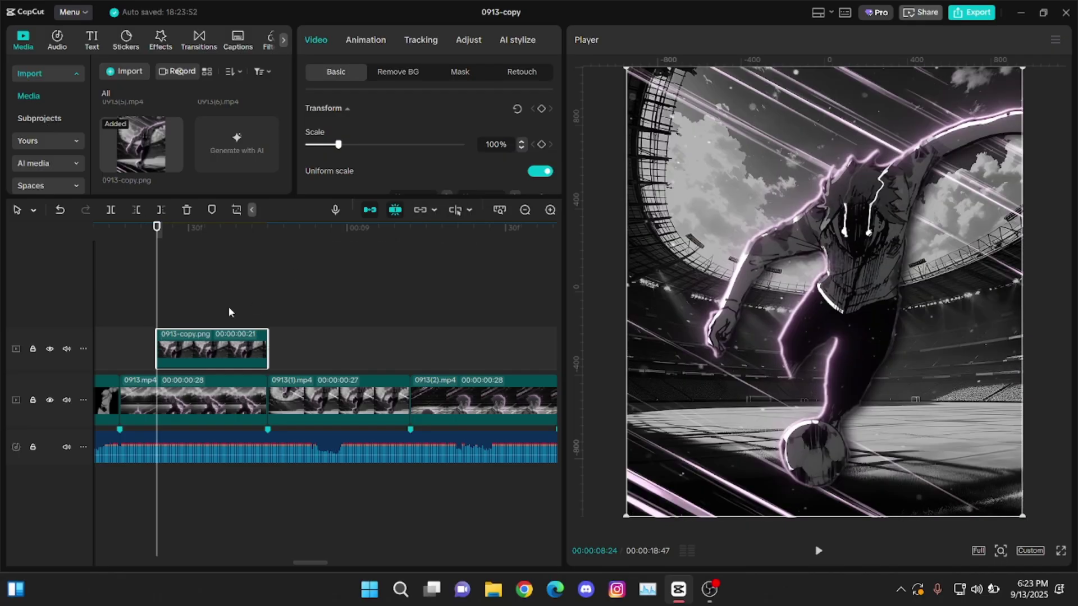
Add a Split mask to the 0913-copy.png overlay and rotate it vertical so only the image's left half shows.
click(460, 73)
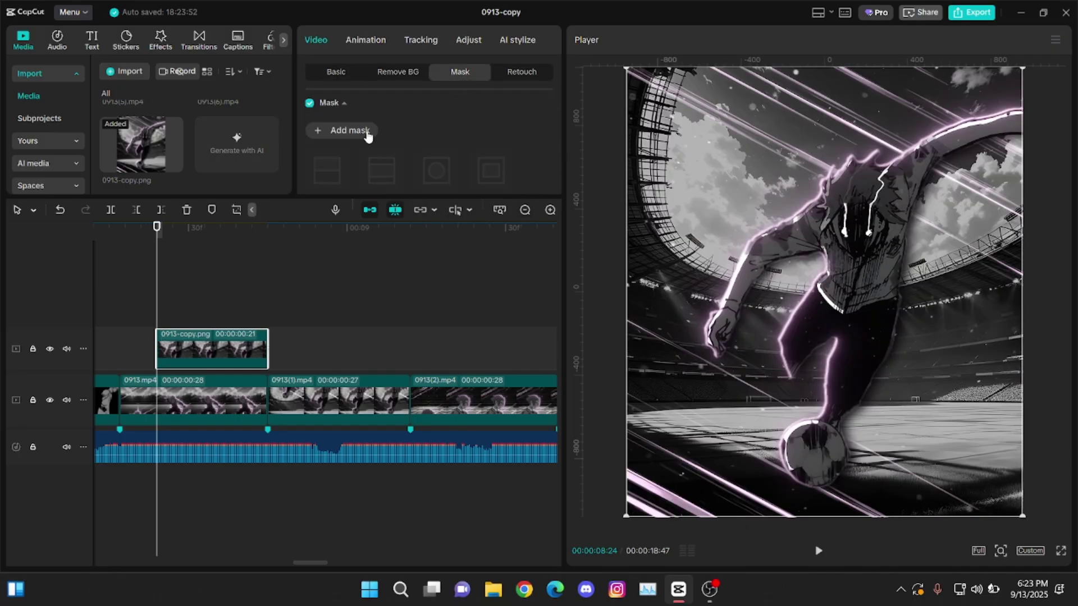
click(349, 131)
drag(826, 308, 882, 303)
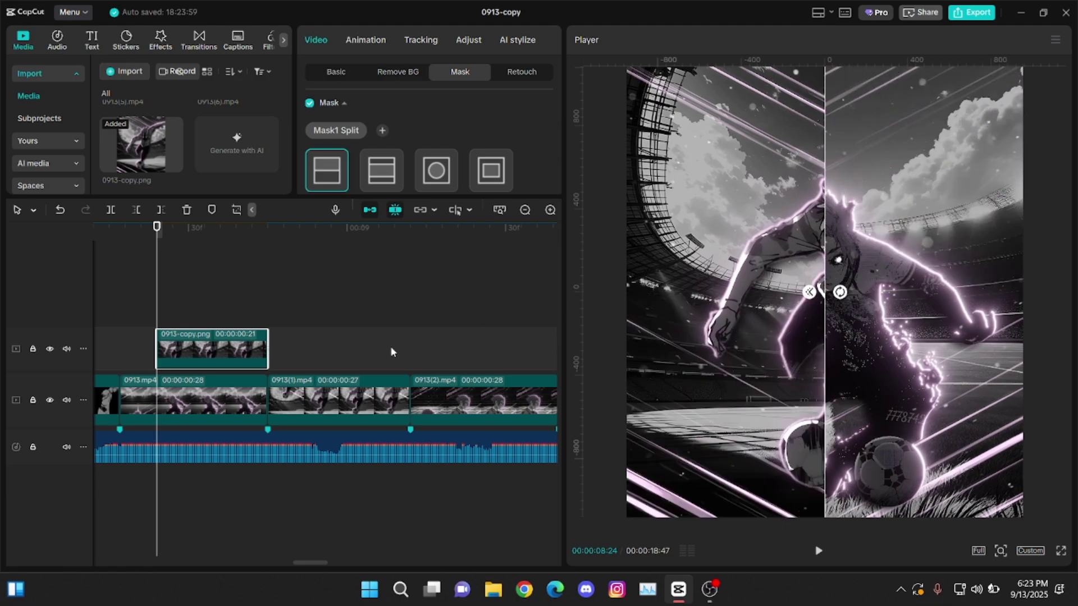
Duplicate the masked 0913-copy.png overlay onto the track above and flip the copy's Split mask to show the right half.
key(ctrl+c)
key(ctrl+v)
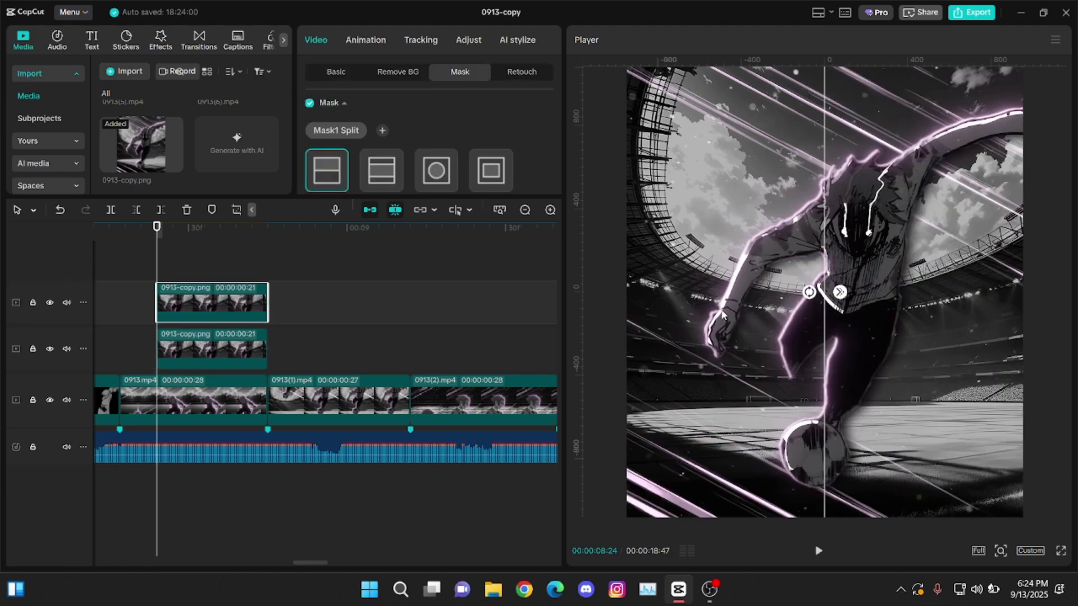
click(199, 261)
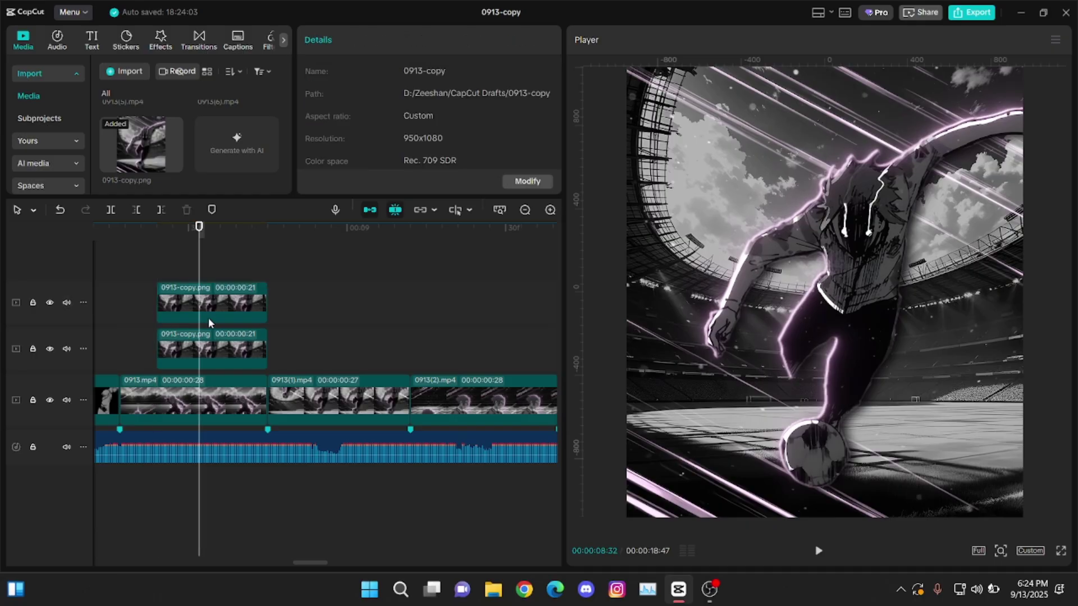
Add a position keyframe at 00:00:08:44, one frame before the end, to both 0913-copy.png overlays.
click(209, 313)
click(344, 76)
key(Down)
key(Left)
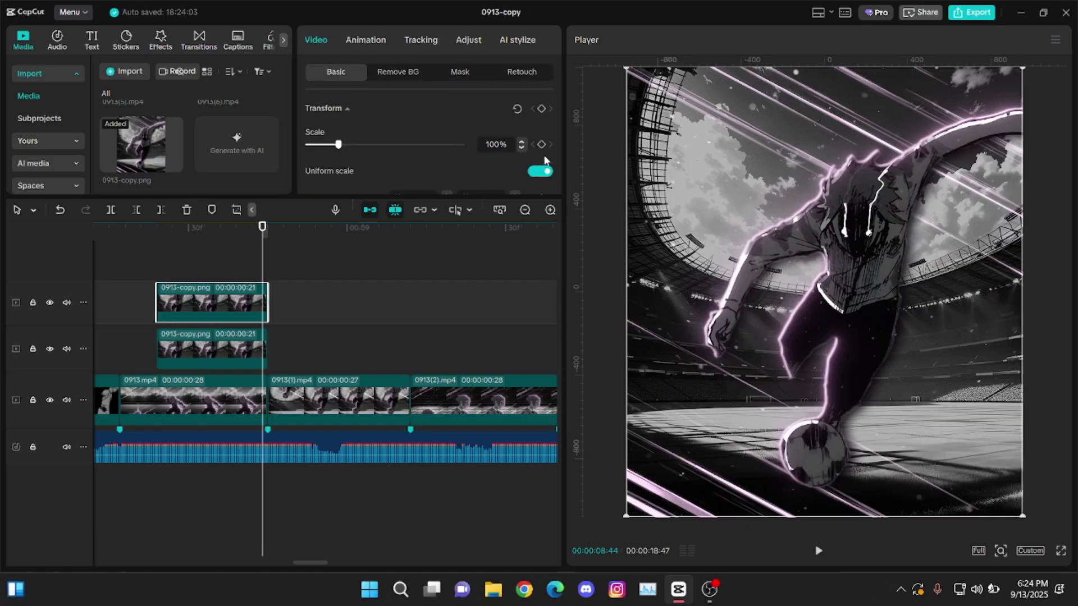
scroll(549, 147, down, 1)
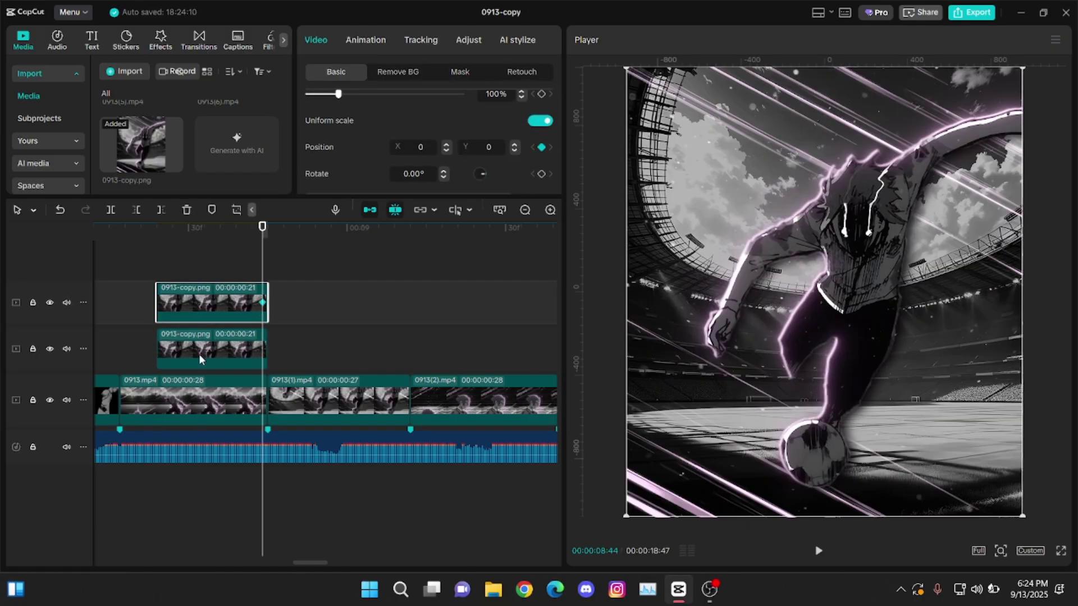
click(236, 350)
click(541, 147)
Set the lower 0913-copy.png overlay's X position to -980 at its first frame, 00:00:08:24.
key(Up)
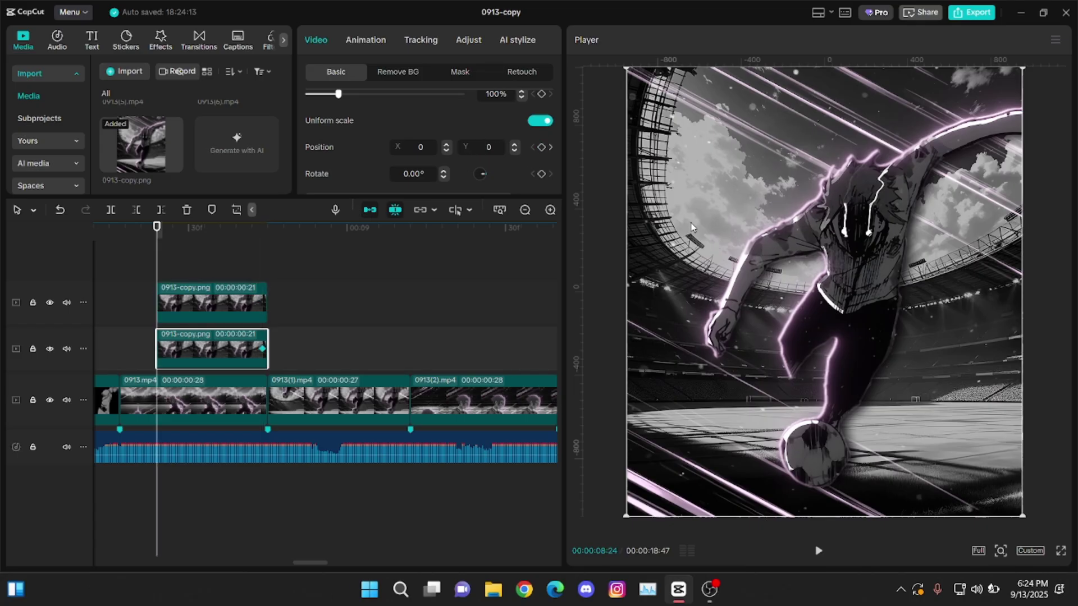
drag(745, 232, 563, 232)
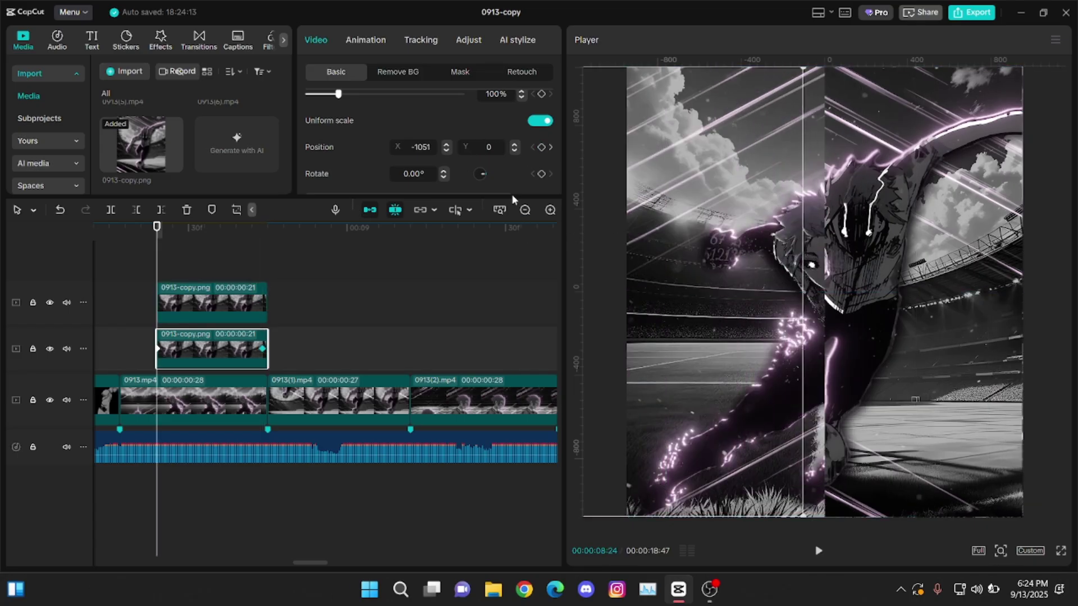
text(0)
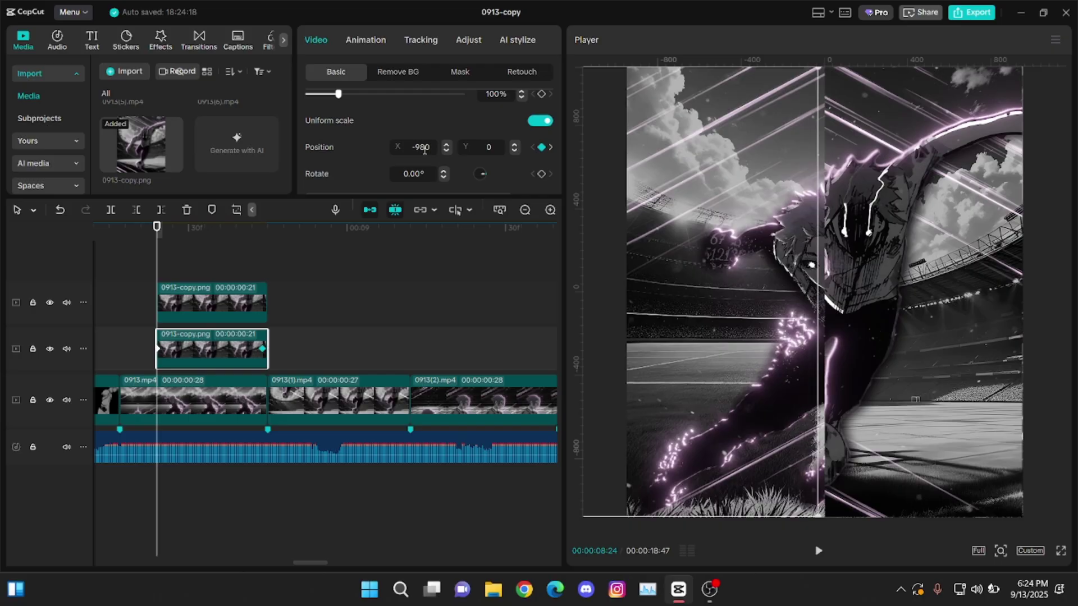
Set the upper 0913-copy.png overlay's X position to 980 at its first frame.
click(239, 294)
text(97)
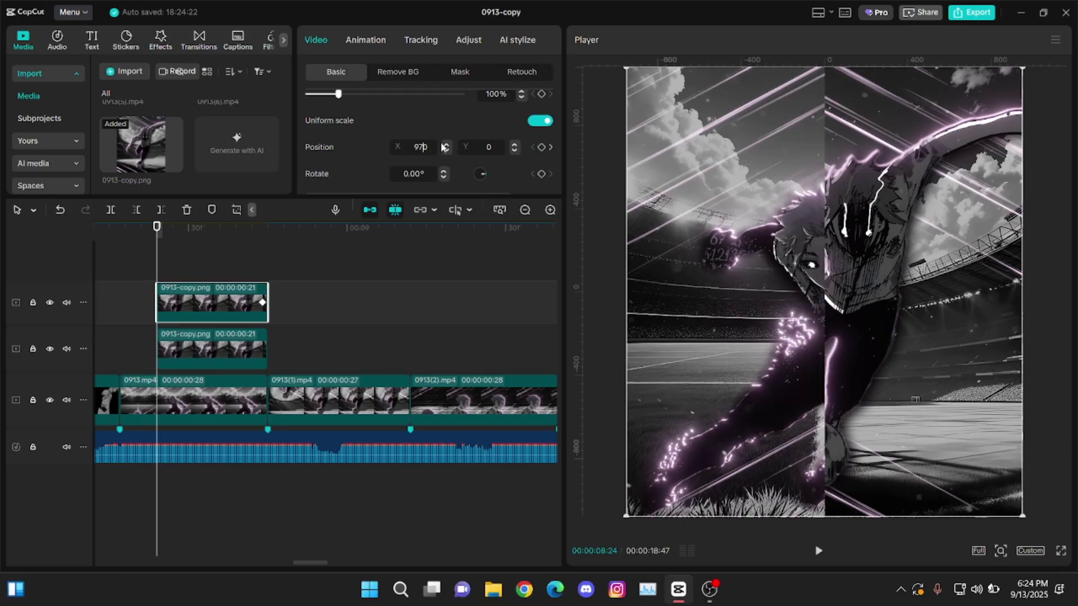
key(BackSpace)
text(8)
key(Return)
Ease the start of the upper overlay's X position curve, extending a nearly flat start handle to about 00:00:08:38.
double_click(239, 307)
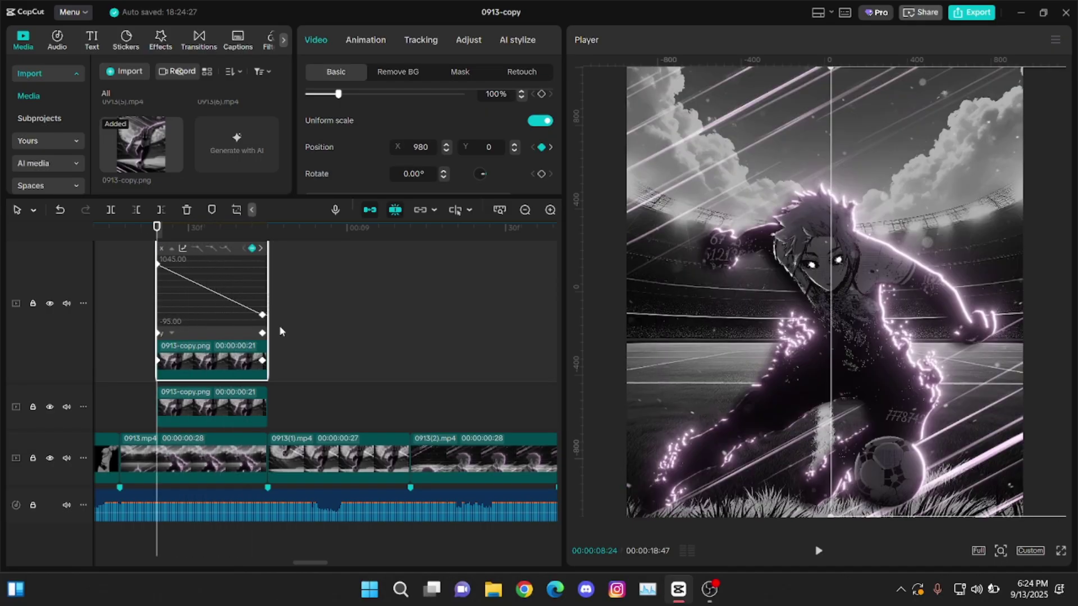
ctrl+scroll(266, 336, up, 2)
scroll(266, 336, up, 2)
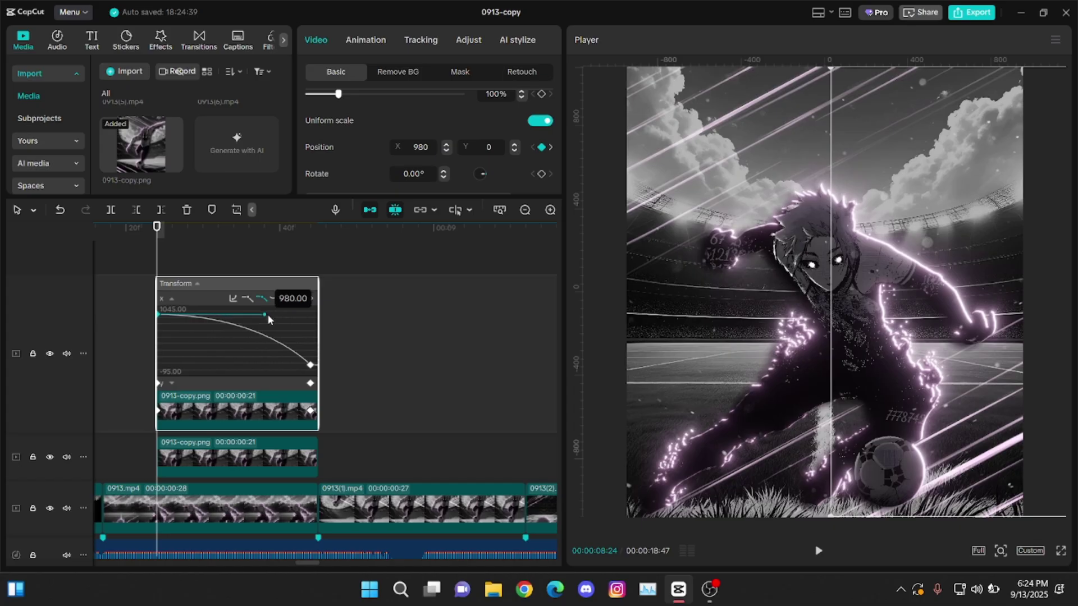
click(263, 252)
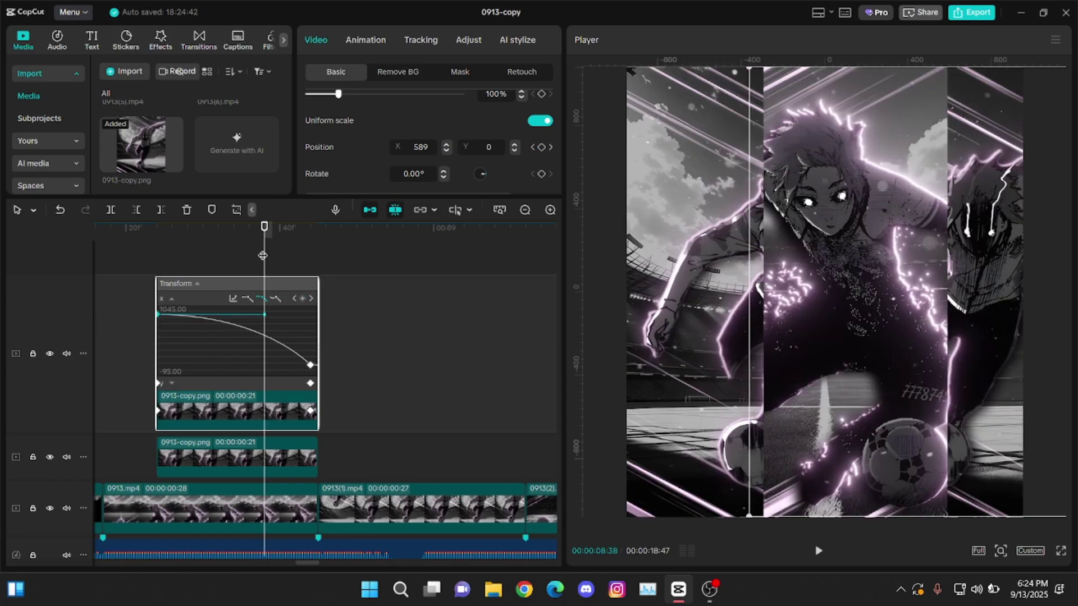
click(265, 315)
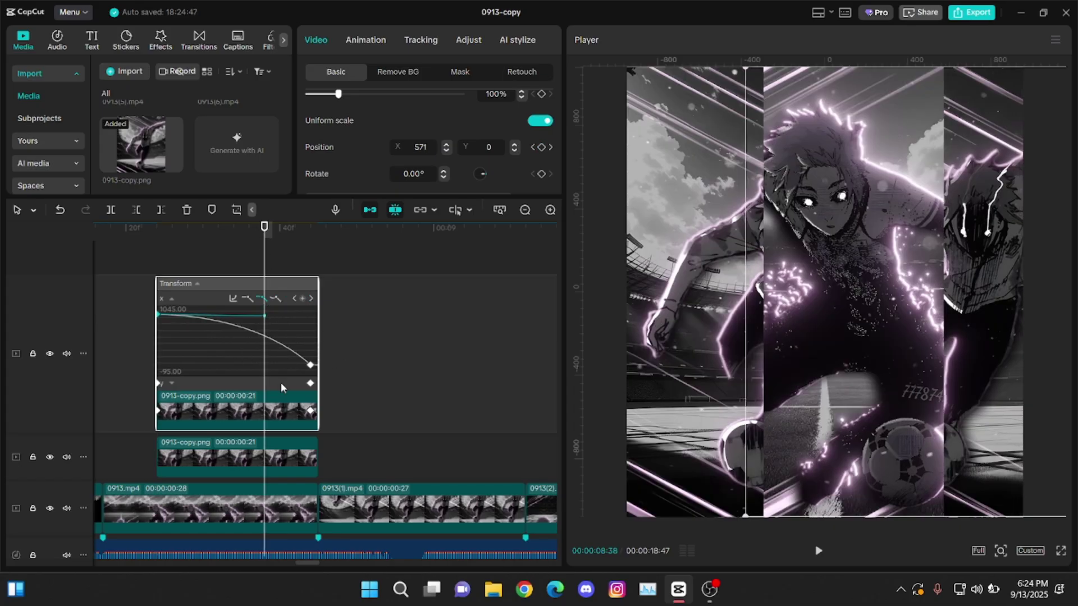
Give the lower overlay's X position curve the same slow-start easing, with its handle reaching about 00:00:08:38.
double_click(282, 385)
double_click(290, 357)
click(262, 295)
drag(251, 361, 264, 361)
double_click(265, 375)
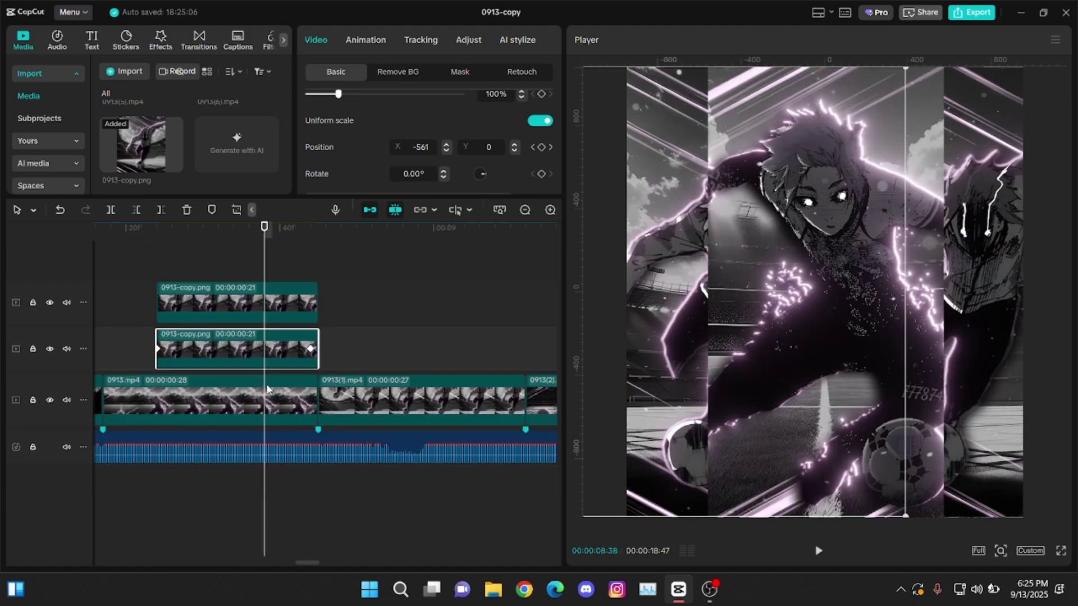
Step frame by frame through the split-screen slide to check how the two eased halves move together.
key(Left)
key(Left)
key(Left)
key(Left)
key(Left)
key(Left)
key(Left)
key(Left)
key(Left)
key(Left)
key(Left)
key(Left)
key(Right)
key(Right)
key(Right)
key(Right)
key(Right)
key(Right)
key(Right)
key(Right)
key(Right)
key(Right)
key(Right)
key(Right)
key(Right)
key(Right)
key(Right)
key(Right)
key(Right)
key(Right)
key(Right)
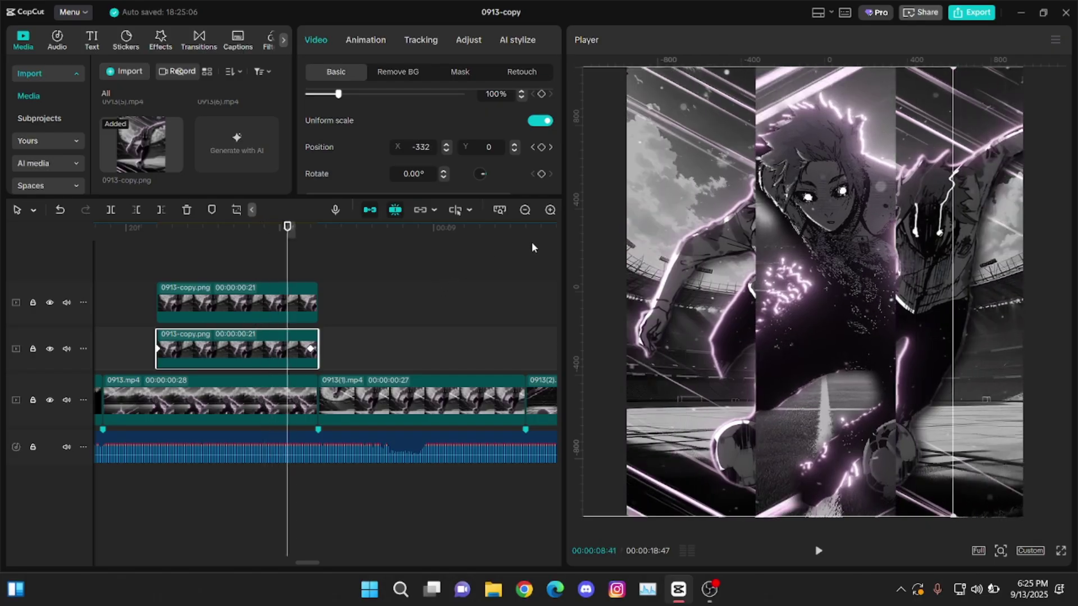
Duplicate both animated 0913-copy.png overlays at the same timecode so four stacked layers span the end of 0913.mp4.
click(524, 210)
click(243, 276)
drag(243, 276, 245, 276)
drag(354, 270, 231, 346)
key(Left)
key(Left)
key(ctrl+c)
key(ctrl+v)
drag(260, 379, 282, 361)
key(Down)
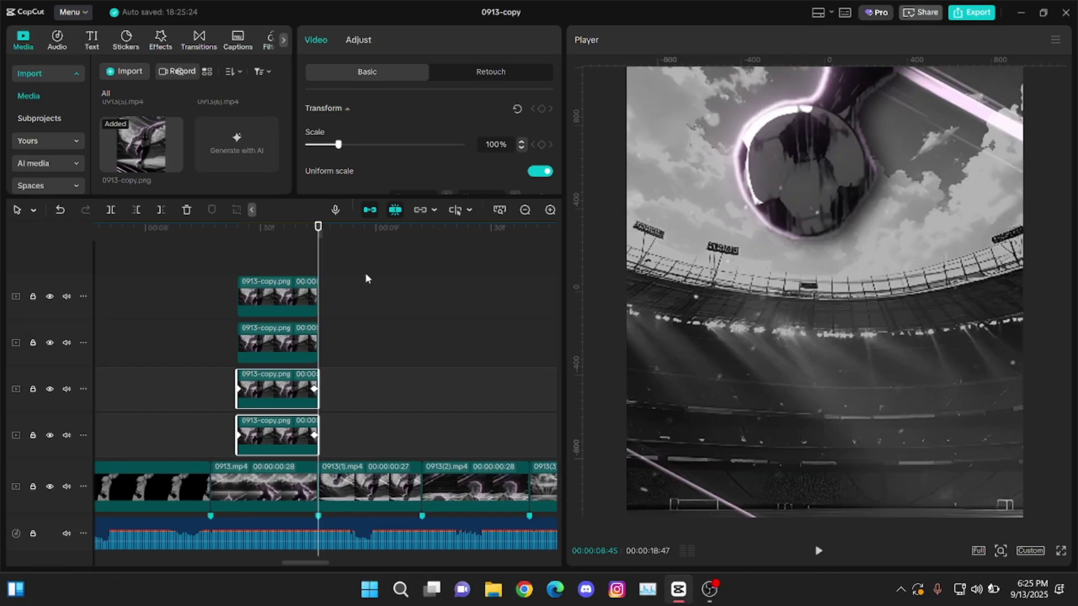
Turn the two lower 0913-copy.png layers black by flattening their color curves to the bottom, including green and blue.
click(359, 40)
scroll(548, 156, down, 5)
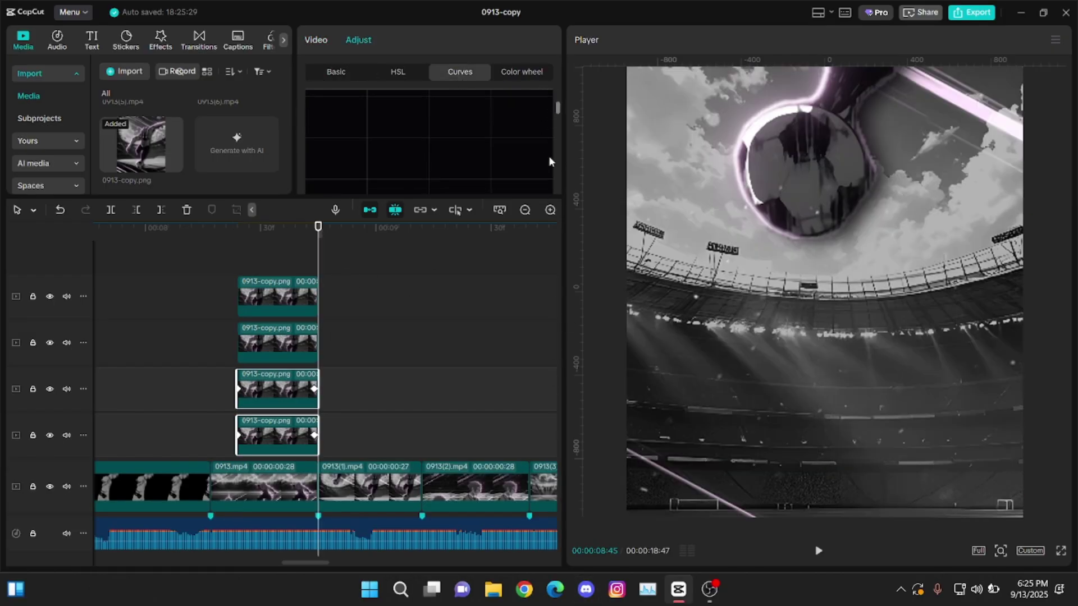
scroll(545, 130, down, 3)
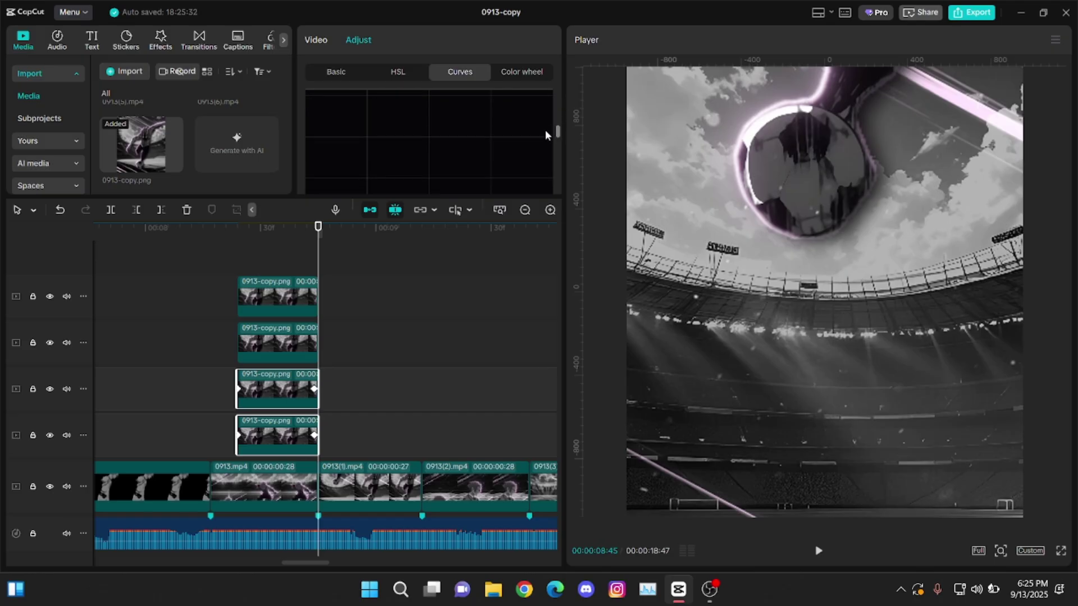
scroll(530, 164, down, 4)
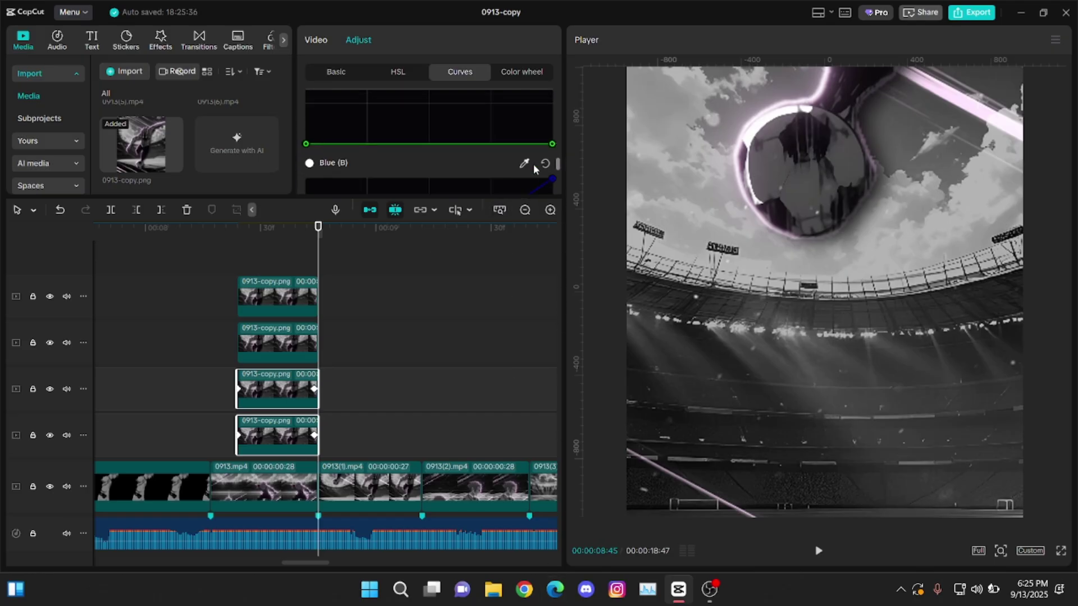
drag(552, 166, 553, 269)
click(283, 303)
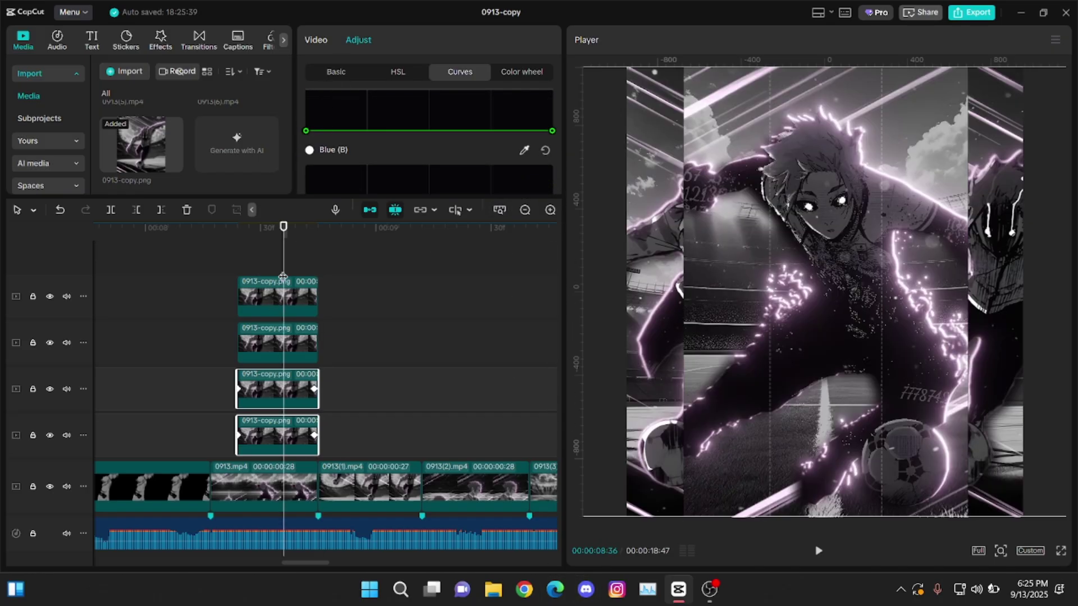
Feather the Split masks of the two blackened lower layers to form a soft shadow along the split edges.
click(286, 391)
click(315, 39)
click(459, 71)
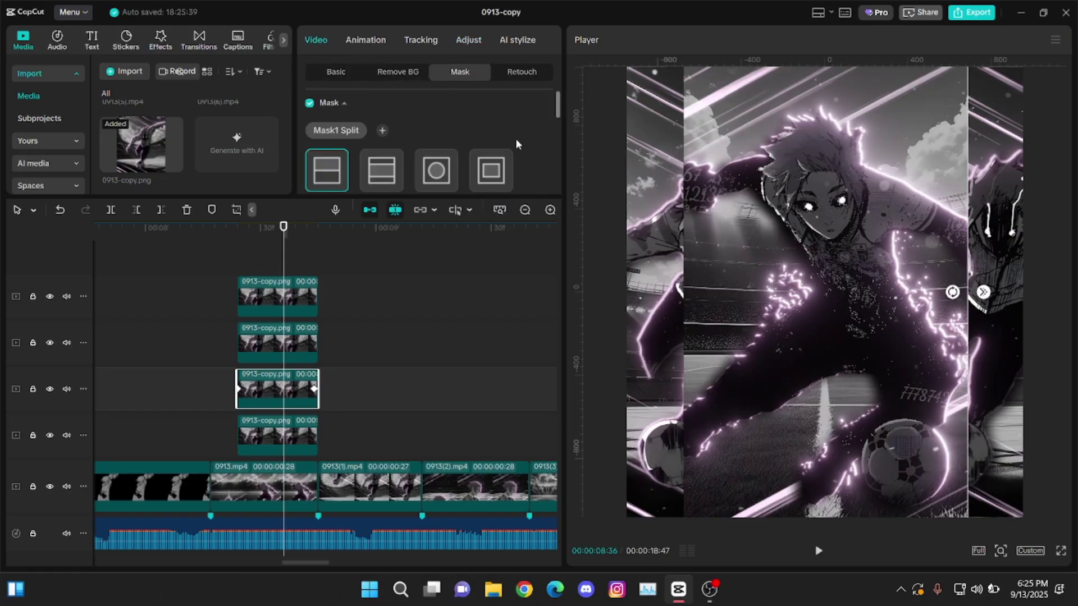
scroll(516, 144, down, 3)
drag(373, 163, 345, 163)
click(295, 427)
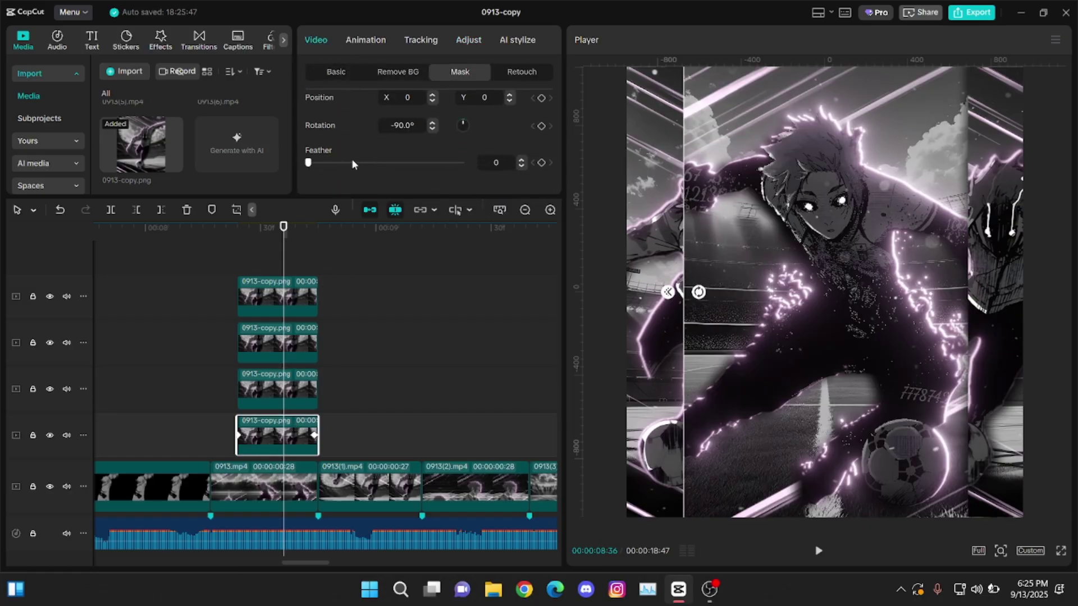
Scrub through the split transition and the following clips to check the shadowed edges.
click(260, 267)
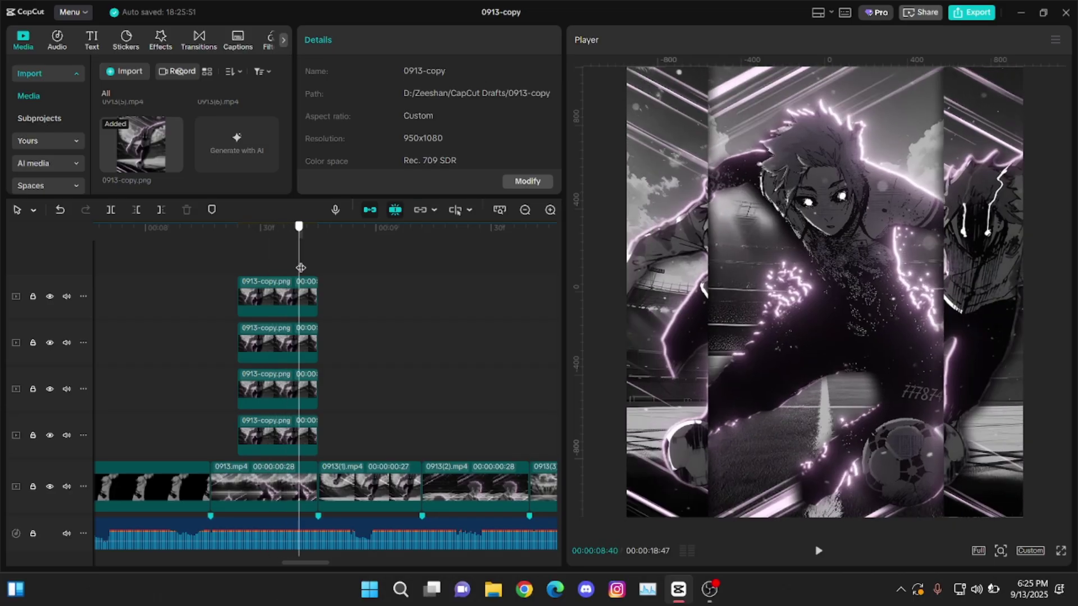
click(233, 273)
drag(233, 274, 422, 274)
key(Right)
key(Right)
key(Right)
key(Right)
key(Right)
key(Right)
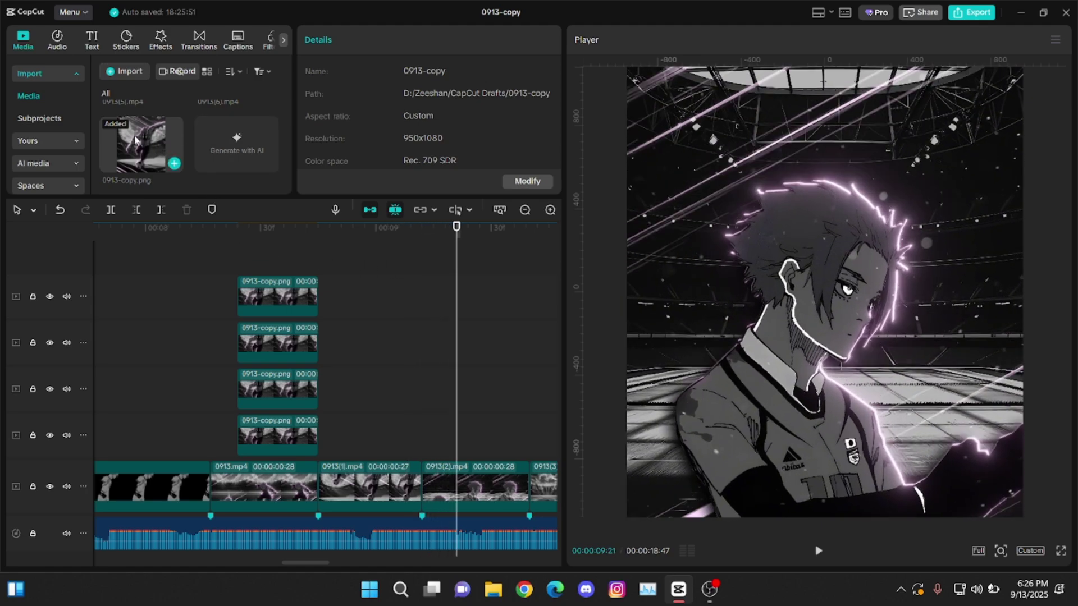
Copy the upper two animated 0913-copy.png overlays to the start of 0913(2).mp4 at 00:00:09:12.
mouse_move(135, 140)
mouse_down()
mouse_move(415, 368)
mouse_move(420, 443)
mouse_up()
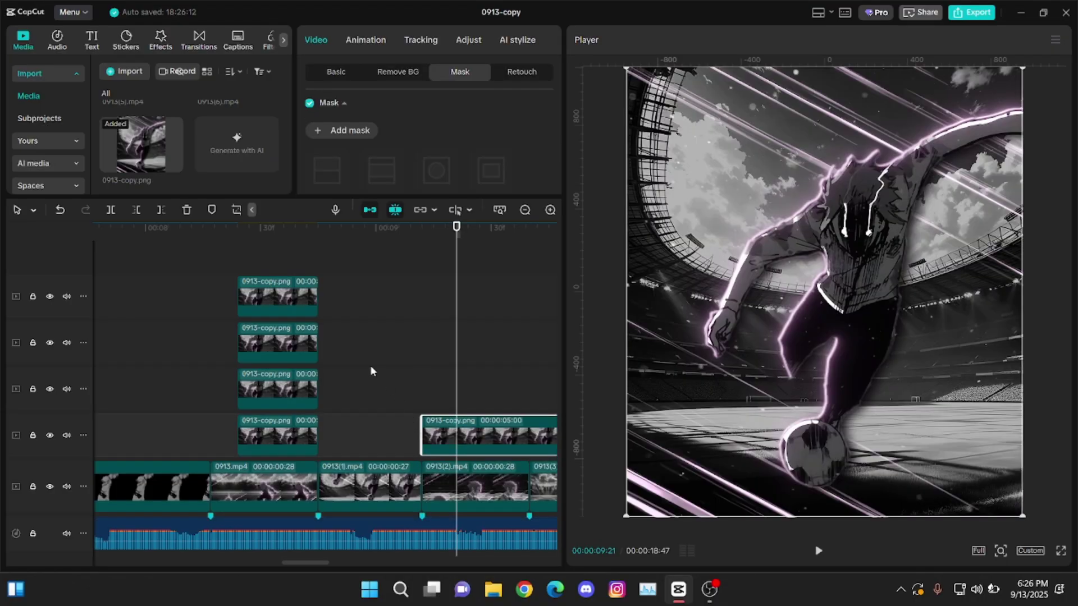
key(ctrl+z)
click(311, 342)
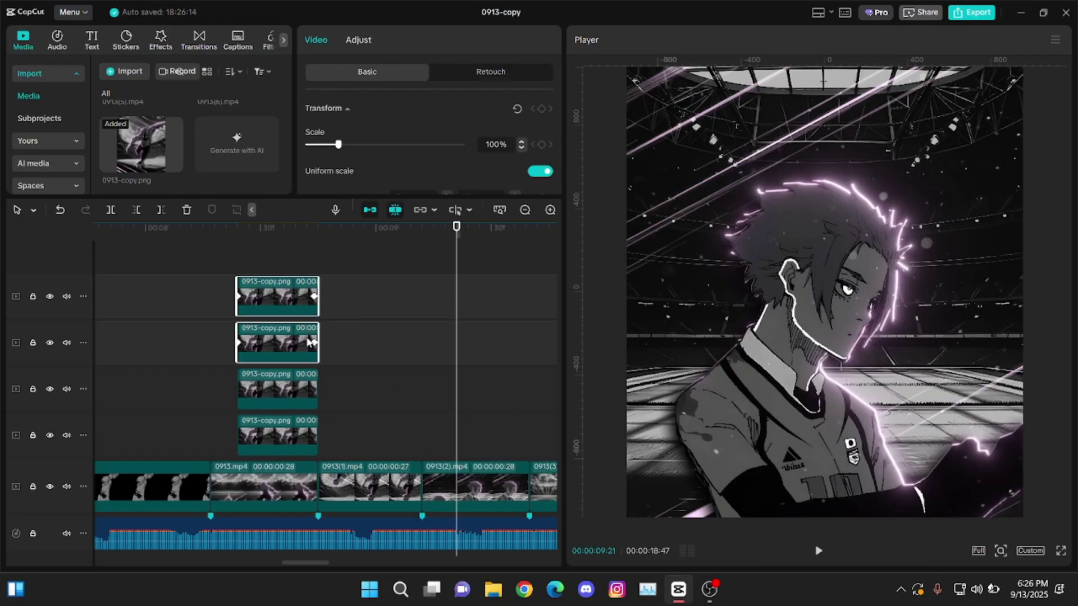
drag(310, 343, 494, 343)
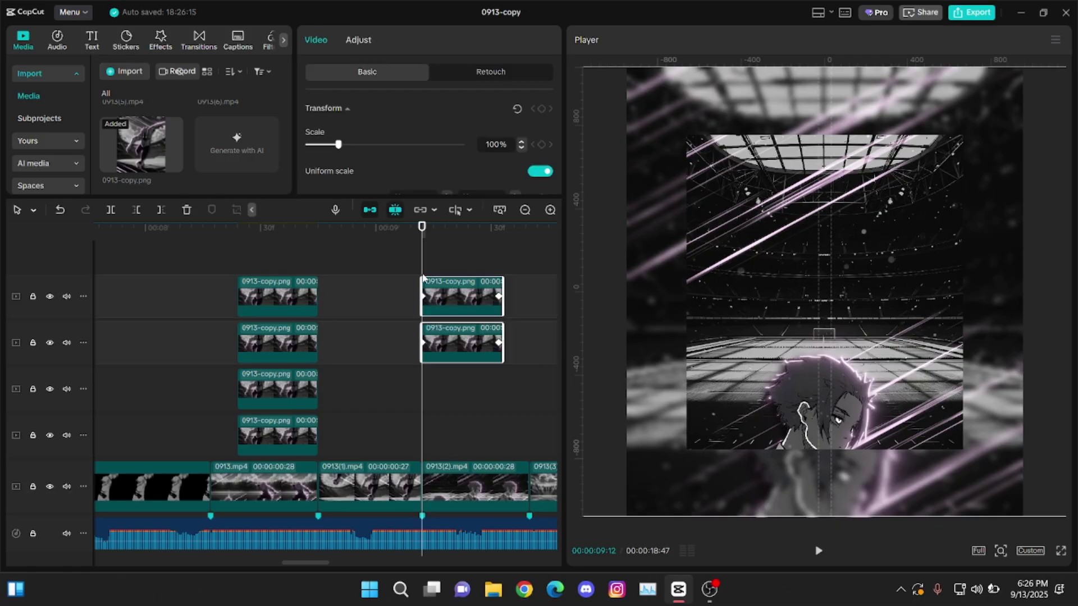
Remove the starting position keyframes from both copied overlays above 0913(2).mp4.
click(449, 288)
scroll(528, 132, down, 2)
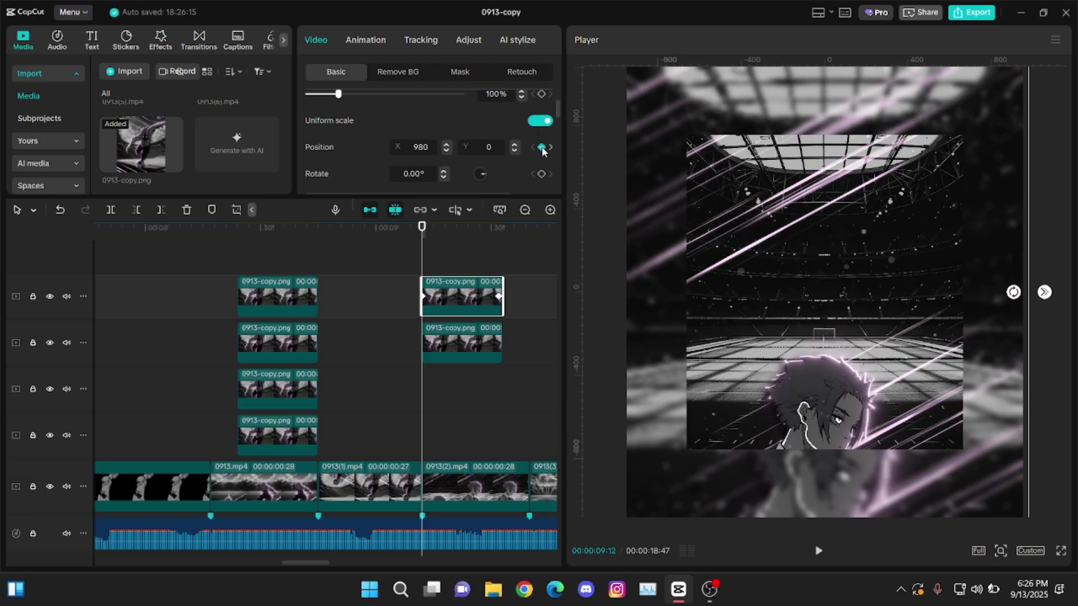
click(450, 352)
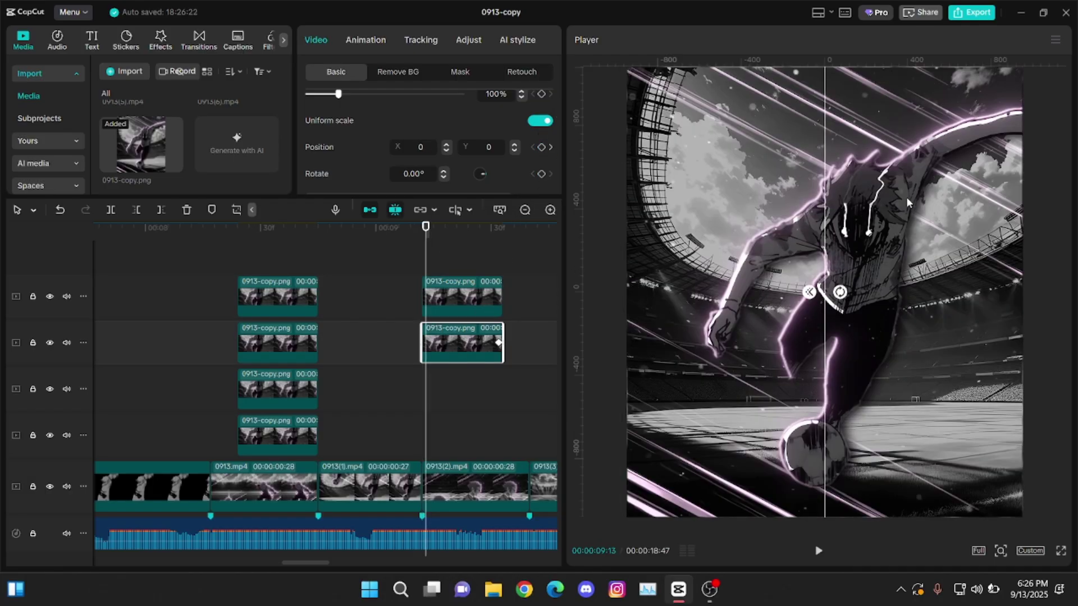
key(Up)
Set the upper copied overlay's X position to 980 at its end keyframe, 00:00:09:32.
click(472, 290)
key(Down)
key(Left)
click(542, 148)
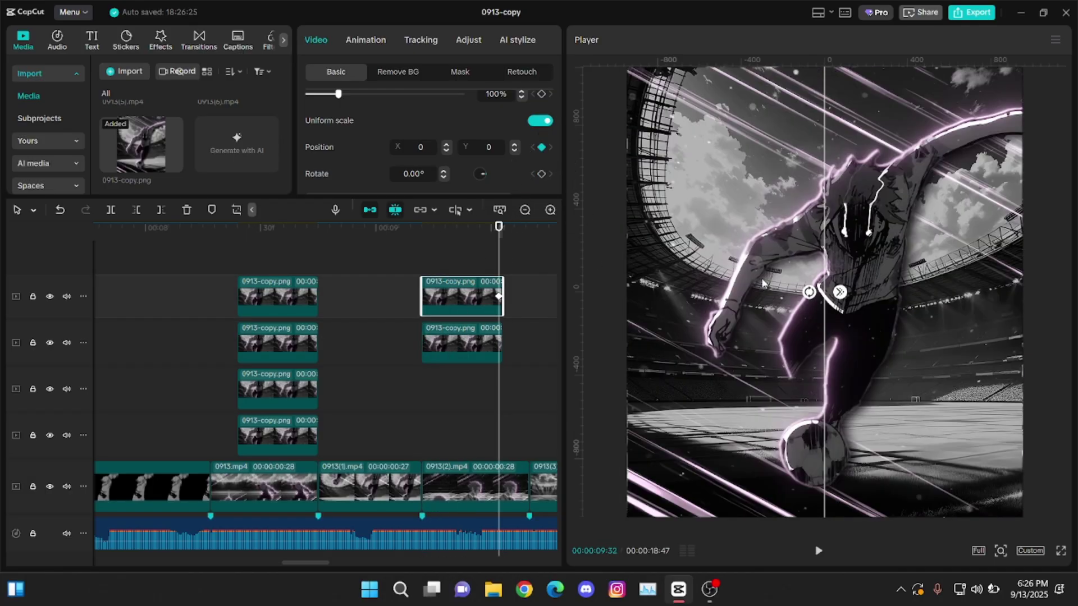
text(60)
key(Return)
double_click(424, 146)
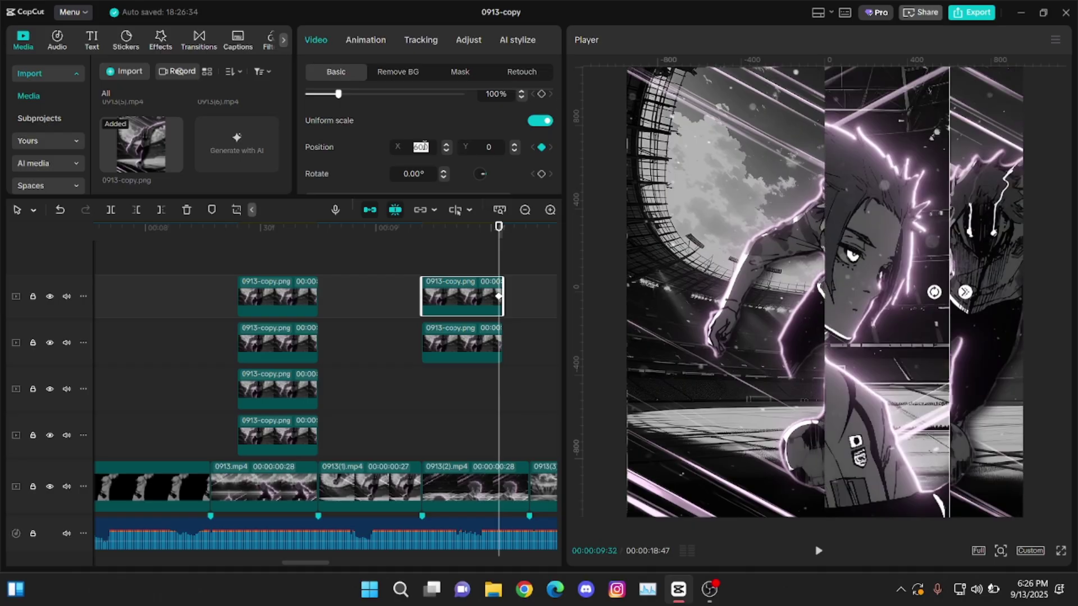
key(Return)
Set the lower copied overlay's X position to -980 at the 00:00:09:32 keyframe.
click(462, 341)
click(413, 146)
text(-0)
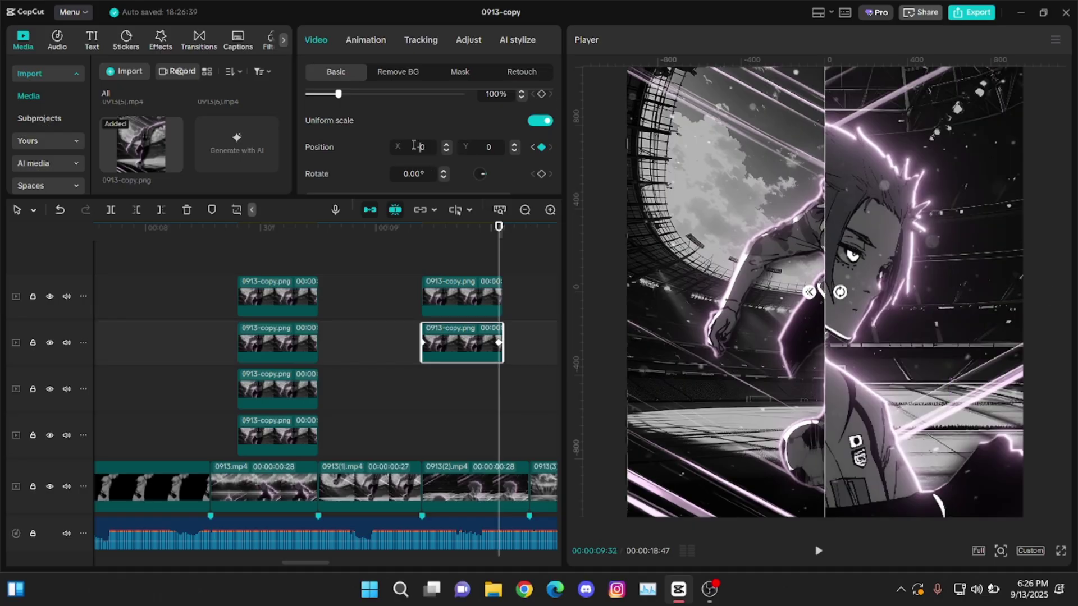
text(98)
key(Return)
Set the upper copied overlay's X position to 0 at its first frame, 00:00:09:12, to add the starting keyframe.
scroll(454, 325, up, 1)
click(422, 304)
click(457, 72)
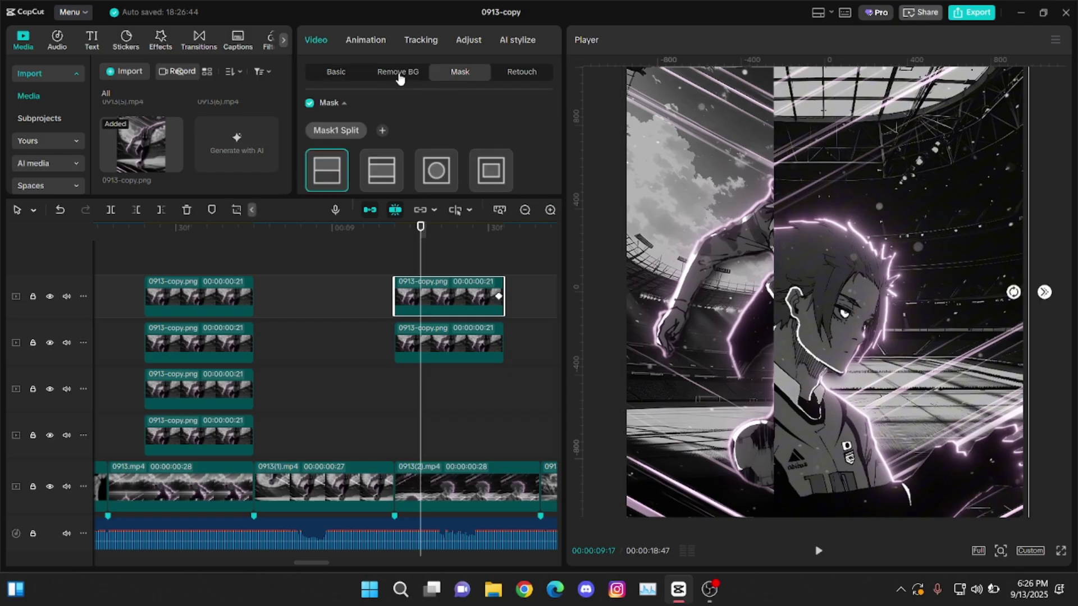
click(339, 73)
key(Up)
scroll(507, 121, down, 1)
double_click(431, 147)
text(0)
key(Return)
Step frame by frame from 00:00:09:12 to 00:00:09:25 to check the two halves sliding apart over 0913(2).mp4.
key(Right)
key(Right)
key(Right)
key(Right)
key(Right)
key(Right)
key(Right)
key(Right)
key(Right)
key(Right)
key(Right)
key(Right)
key(Right)
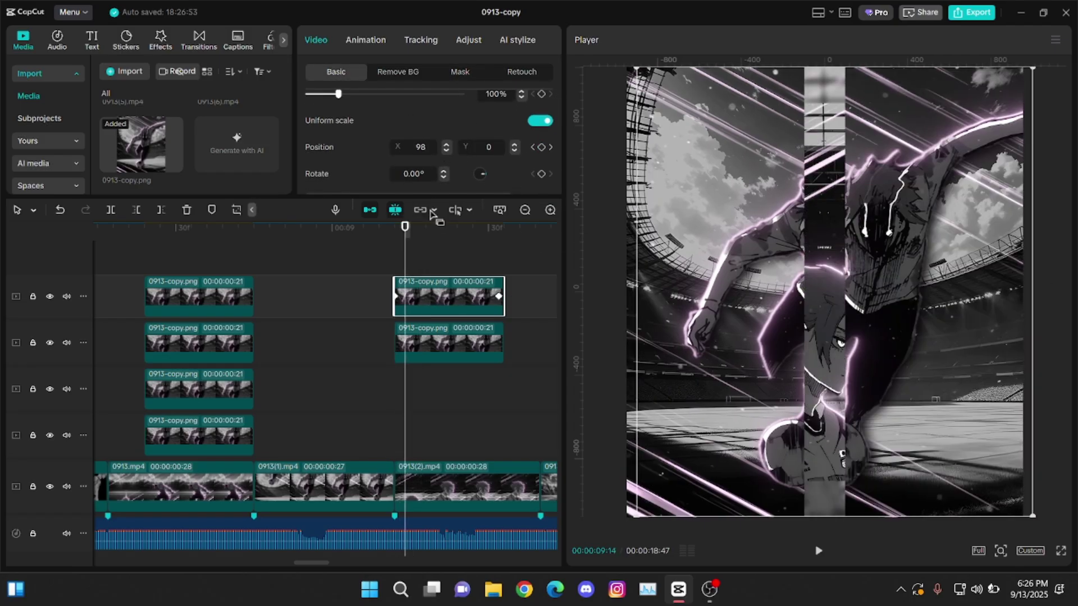
Ease the end of the upper copied overlay's X position curve, pulling its end handle back to about 00:00:09:18.
key(alt+k)
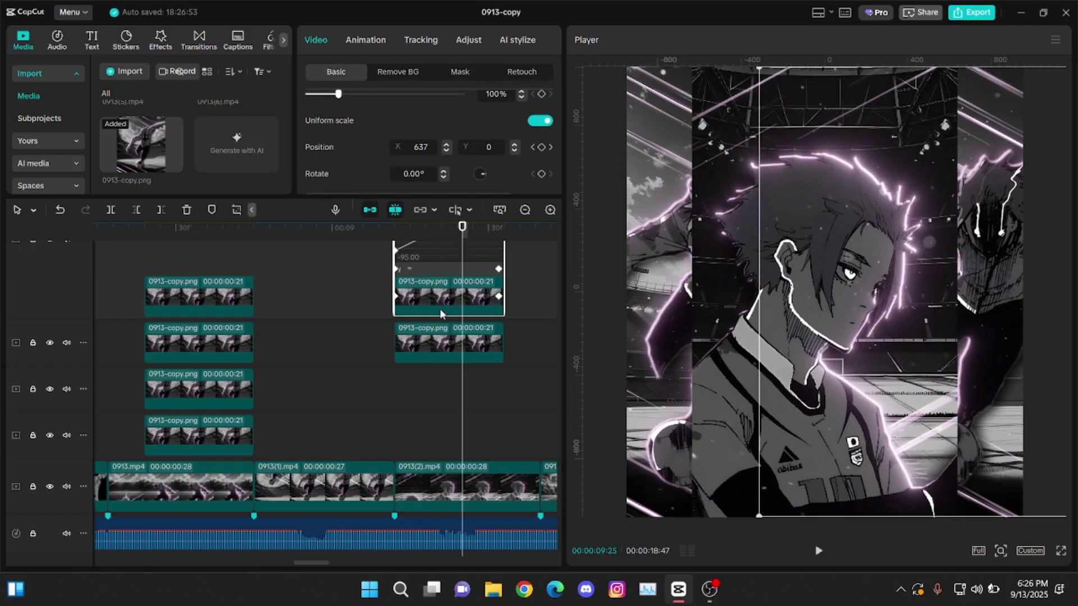
scroll(440, 315, up, 2)
scroll(461, 327, up, 2)
scroll(462, 326, up, 1)
drag(473, 322, 529, 263)
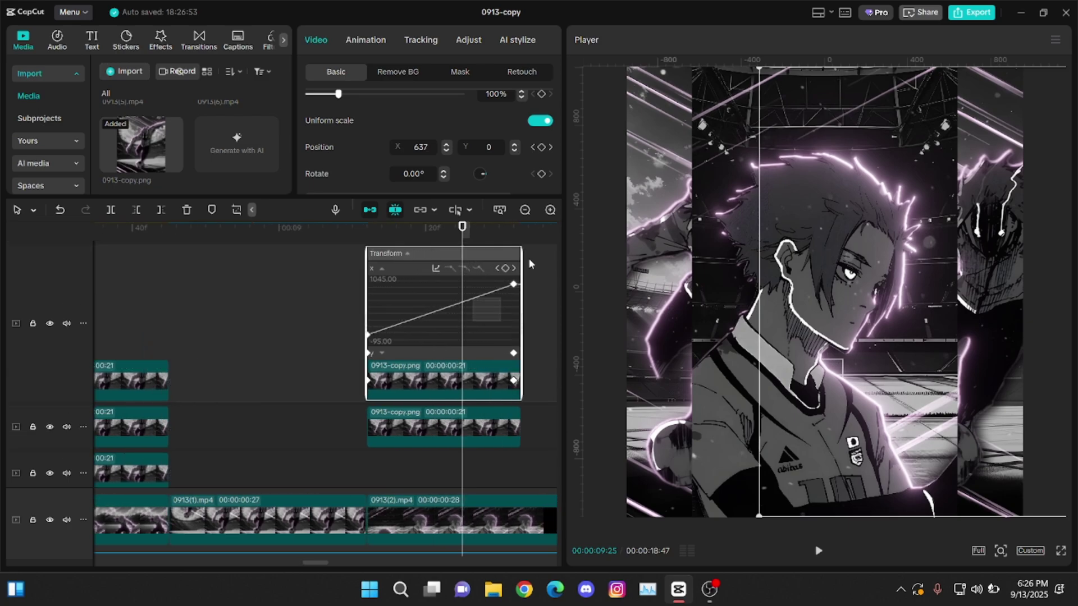
click(465, 266)
drag(464, 285, 413, 281)
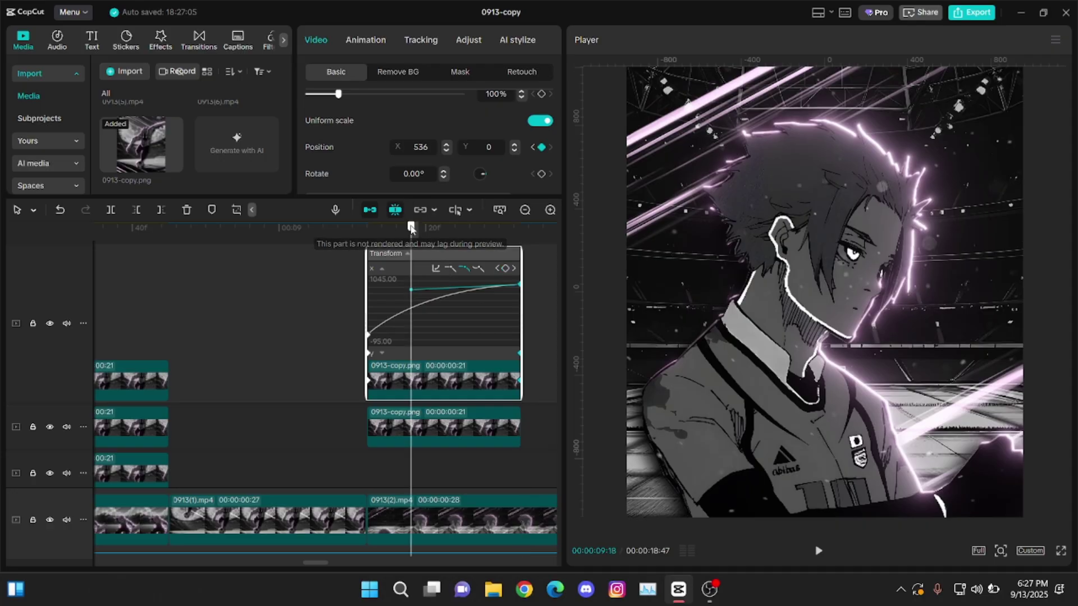
click(411, 228)
key(alt+k)
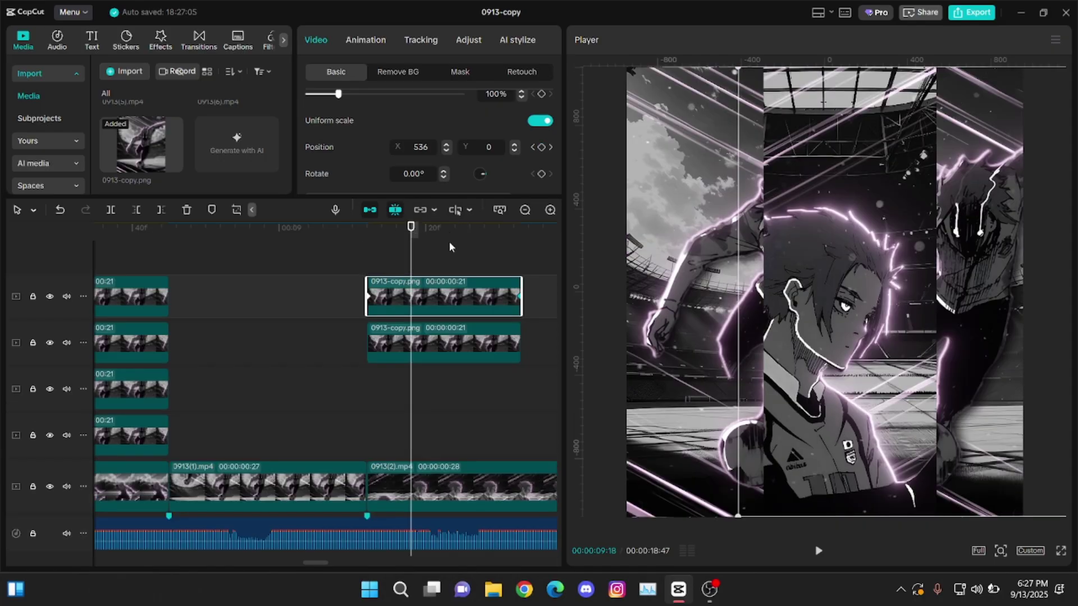
Apply matching slow-end easing to the lower copied overlay's X position curve, with its end handle near -980 at 00:00:09:18.
click(427, 339)
key(alt+k)
key(Left)
key(Left)
key(Left)
key(Left)
key(Left)
key(Left)
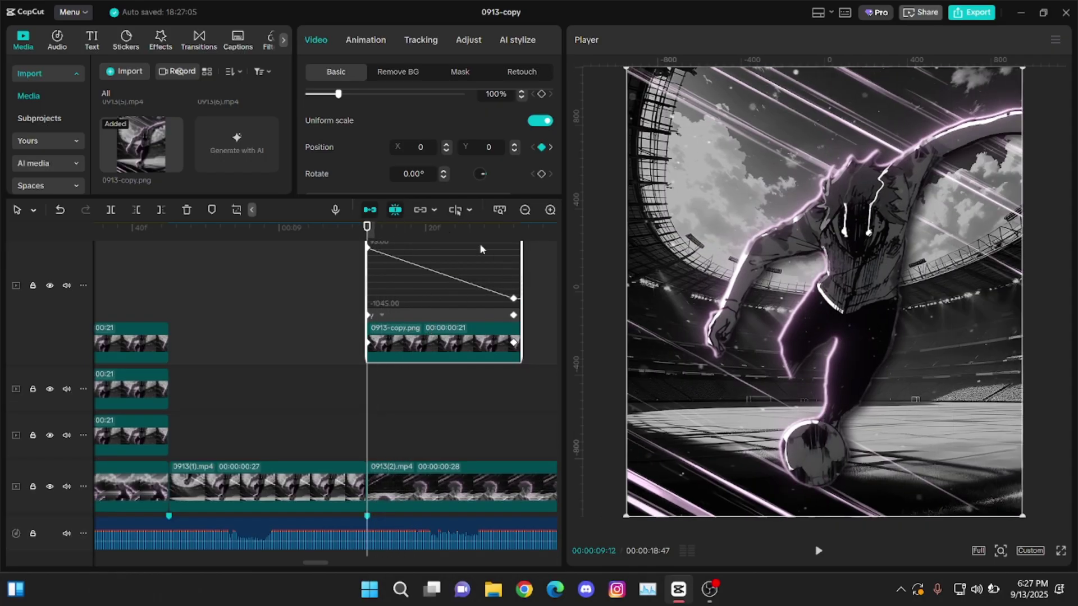
scroll(479, 244, up, 1)
drag(462, 317, 410, 314)
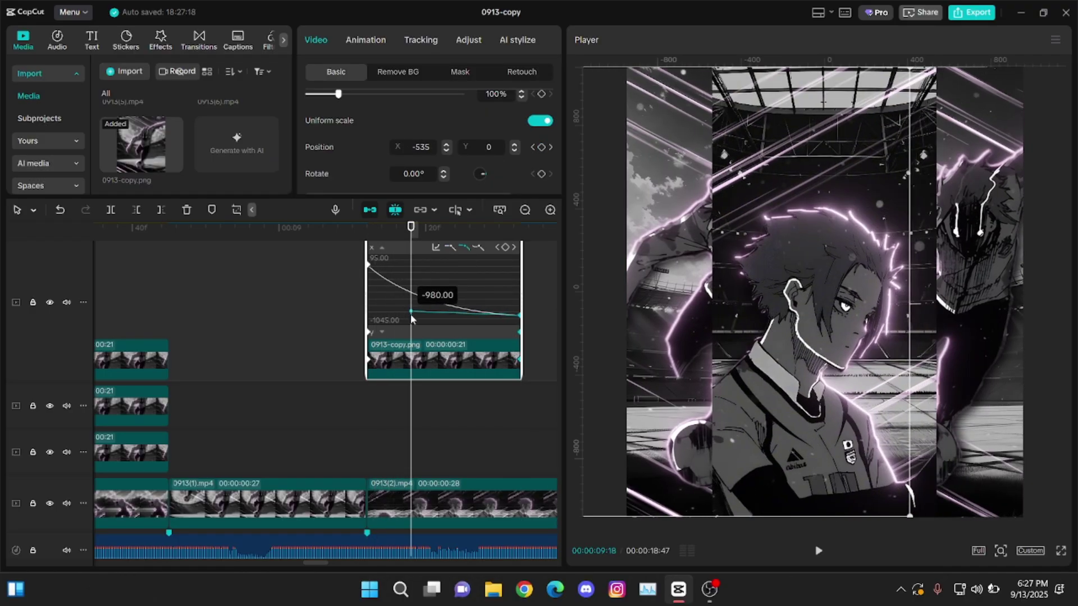
Feather the mask edge of the third-track 0913-copy.png overlay above 0913(2).mp4 for a softer split edge.
click(419, 352)
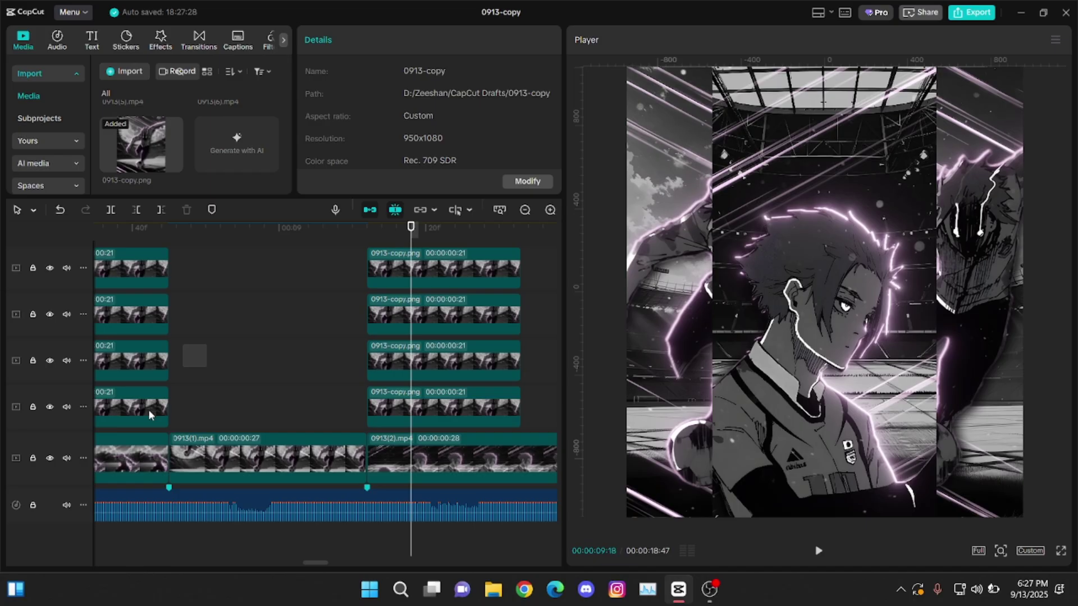
click(149, 415)
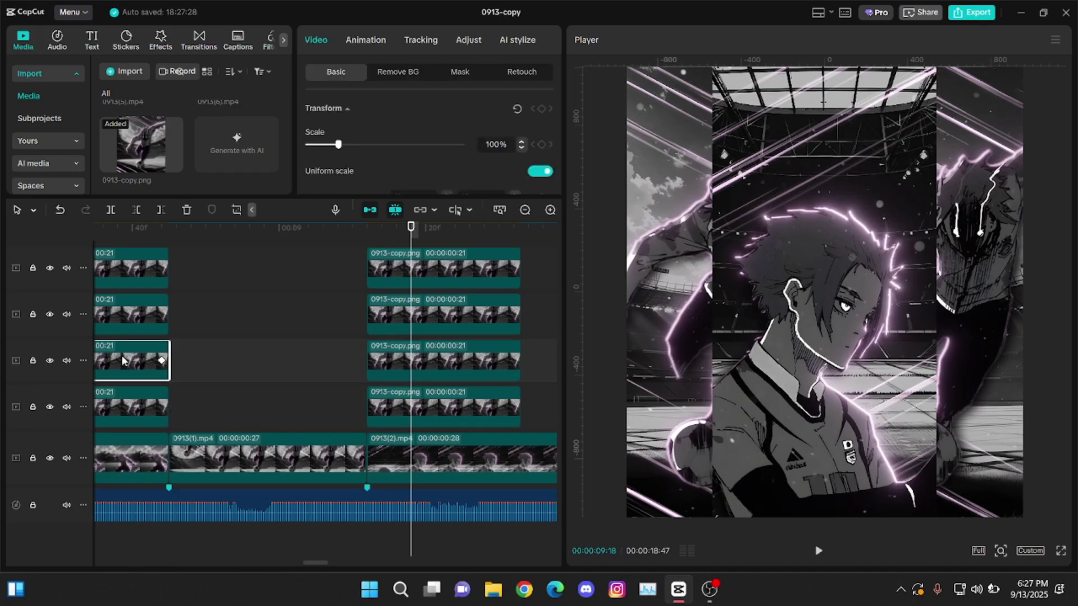
key(ctrl+alt+v)
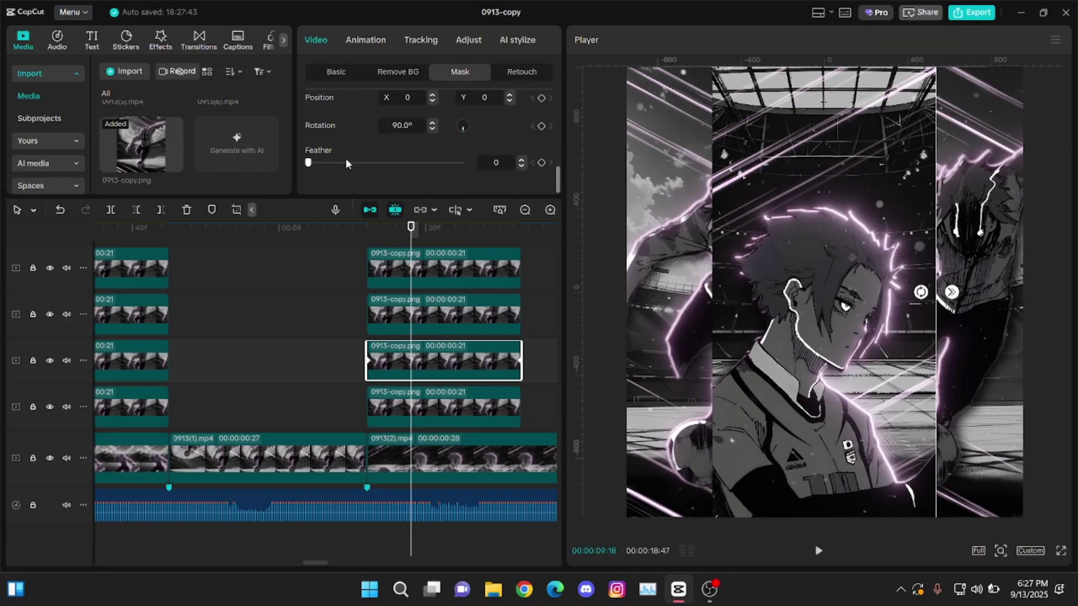
click(344, 163)
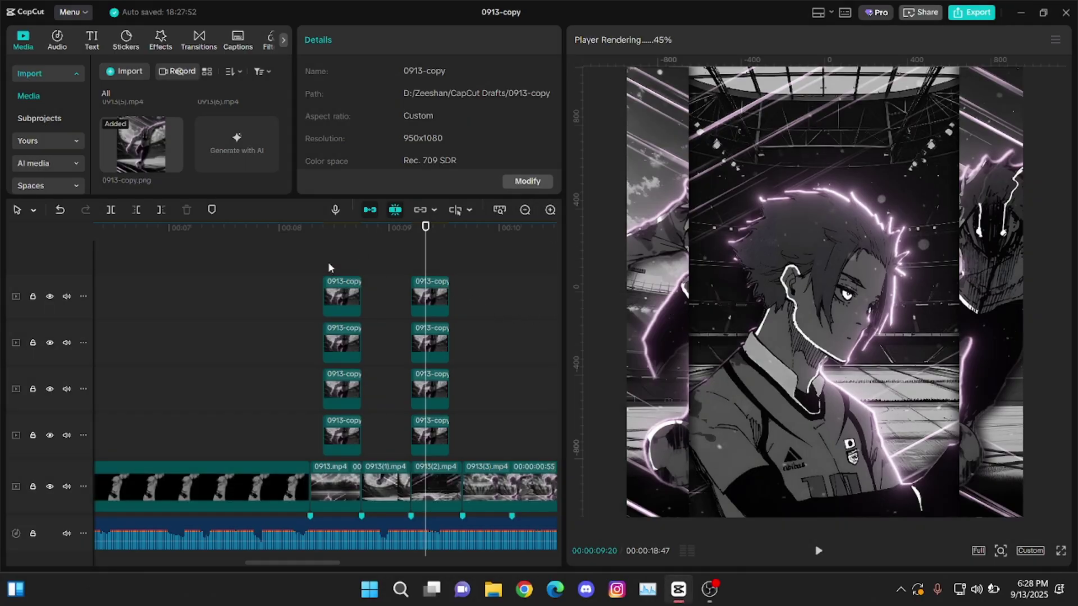
Play back the split-screen transitions starting from about 00:00:08:21.
click(304, 261)
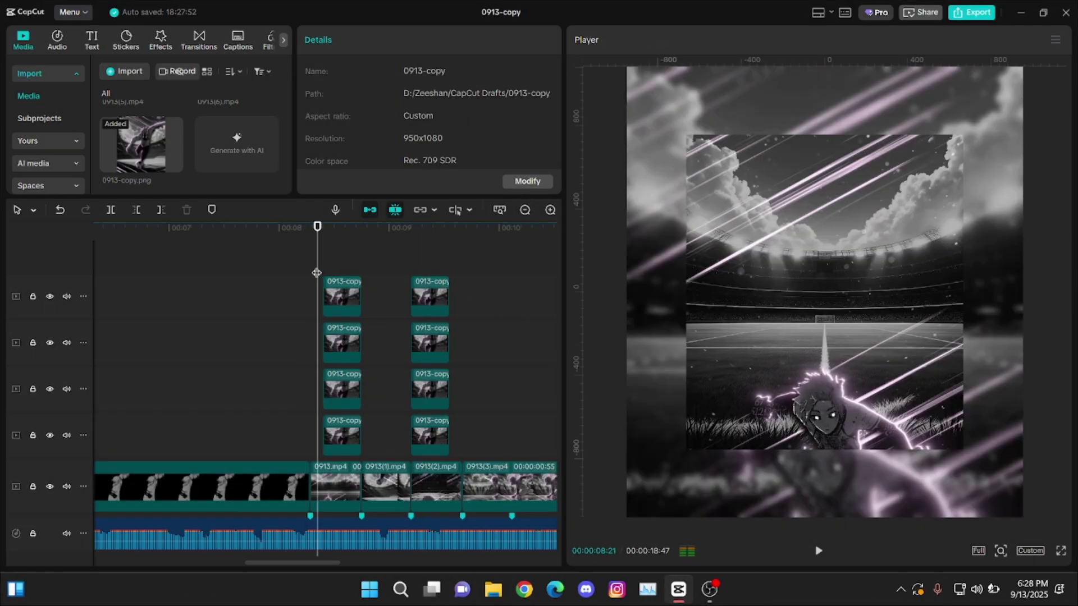
key(space)
key(space)
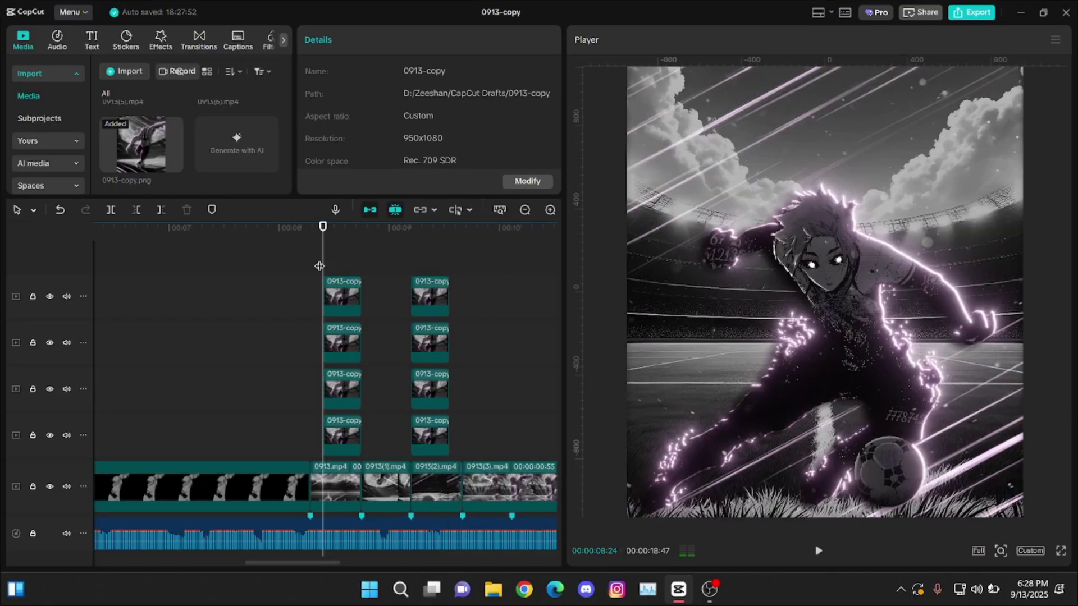
key(space)
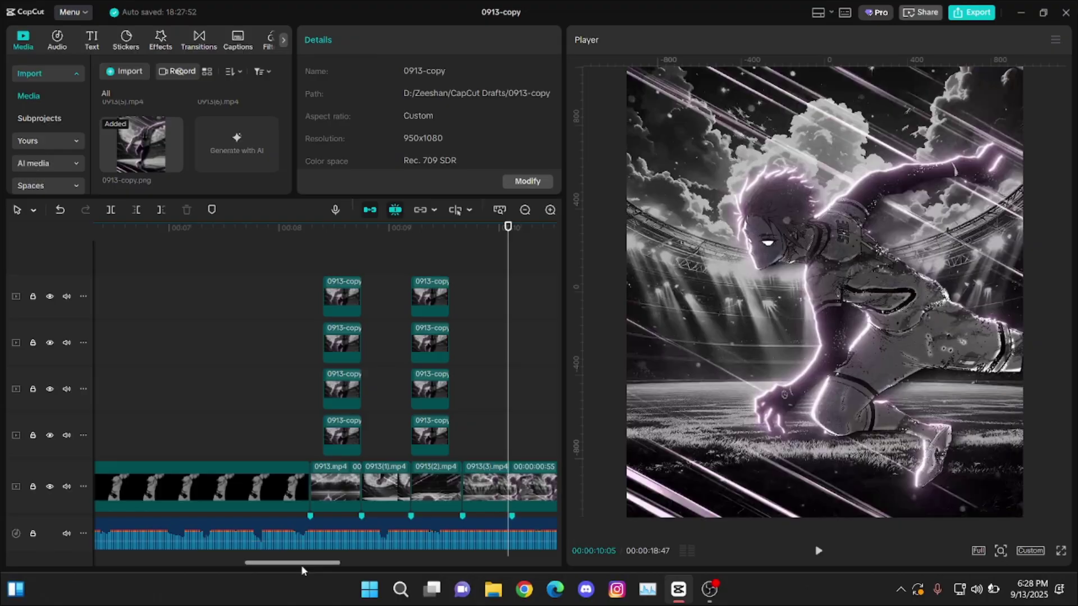
Play part of 0913(3).mp4 and check its start and end points against the beat markers.
drag(302, 564, 338, 564)
click(375, 474)
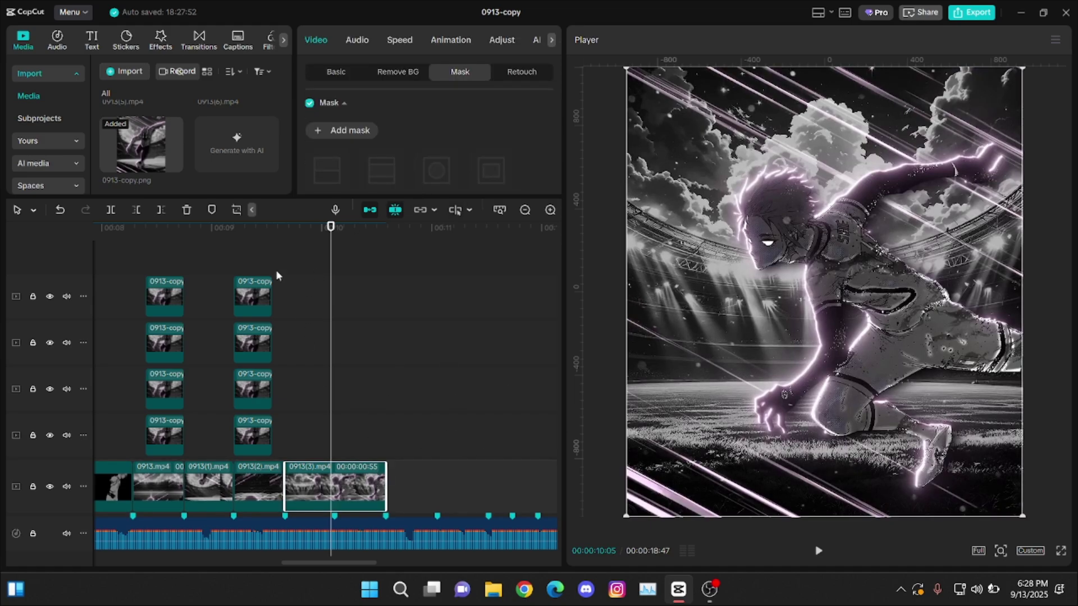
scroll(221, 143, up, 2)
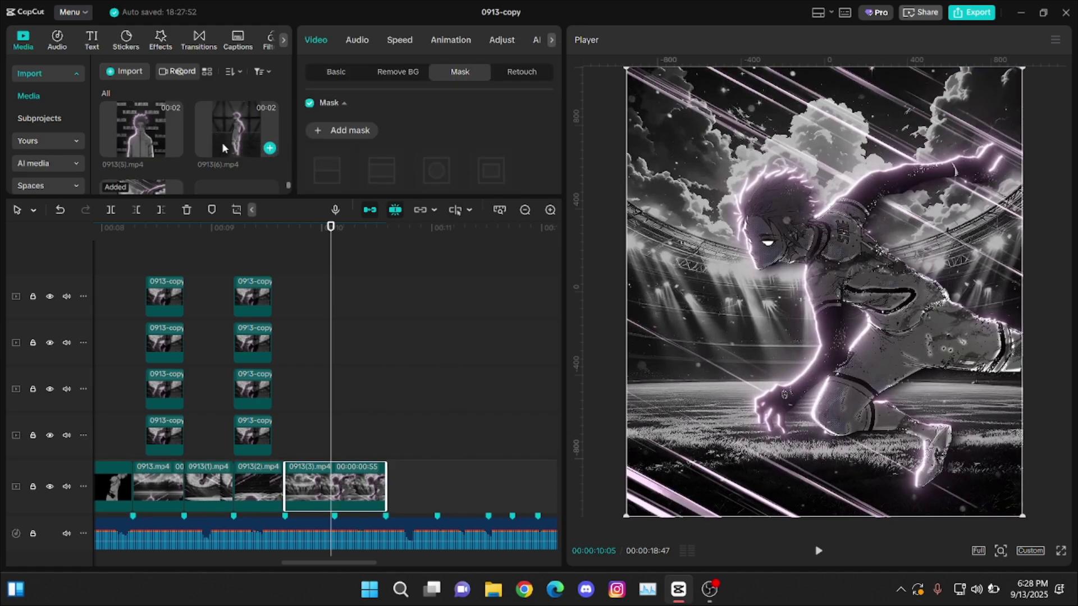
click(314, 385)
key(space)
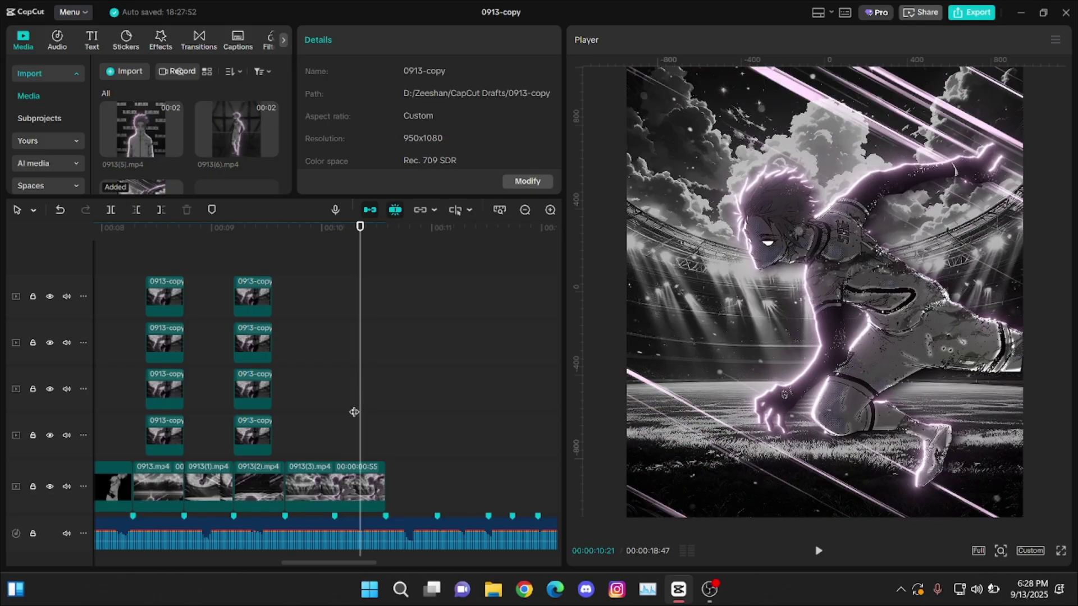
key(space)
click(344, 479)
click(395, 469)
click(370, 477)
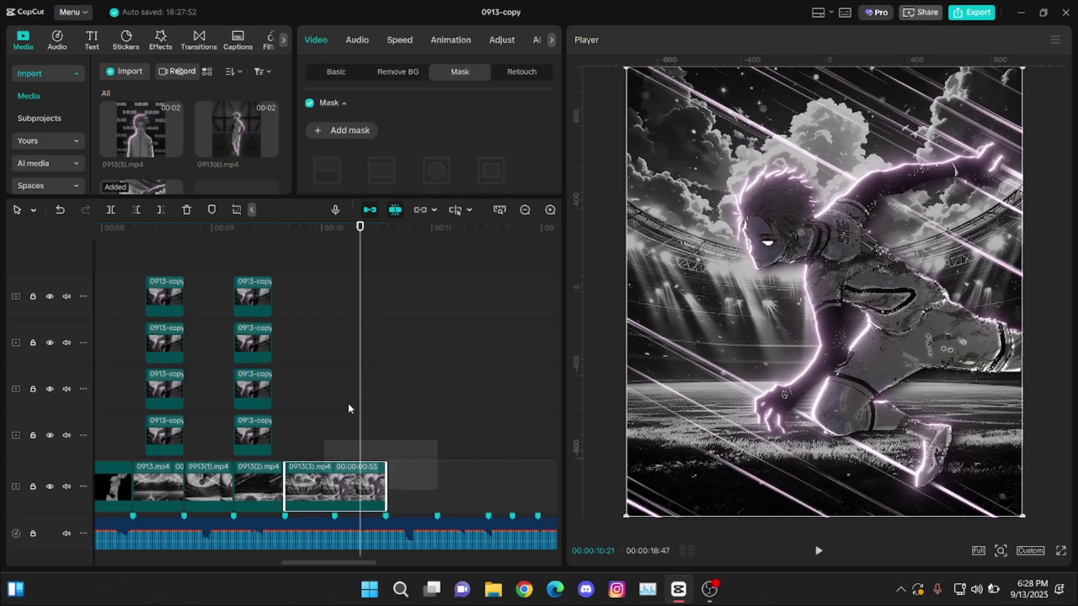
click(393, 401)
key(Down)
key(Up)
key(Down)
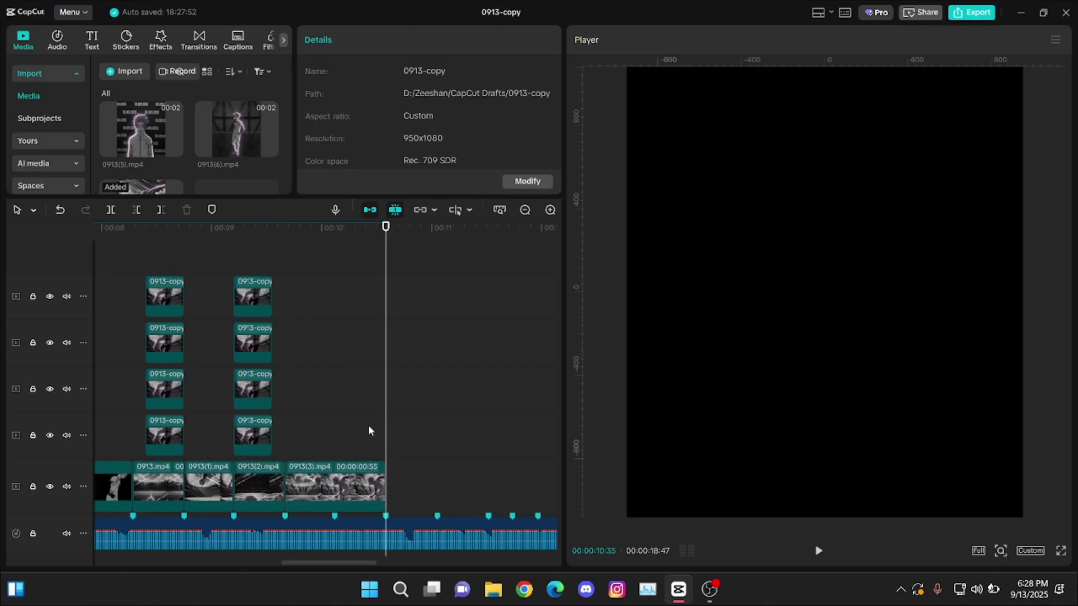
key(Up)
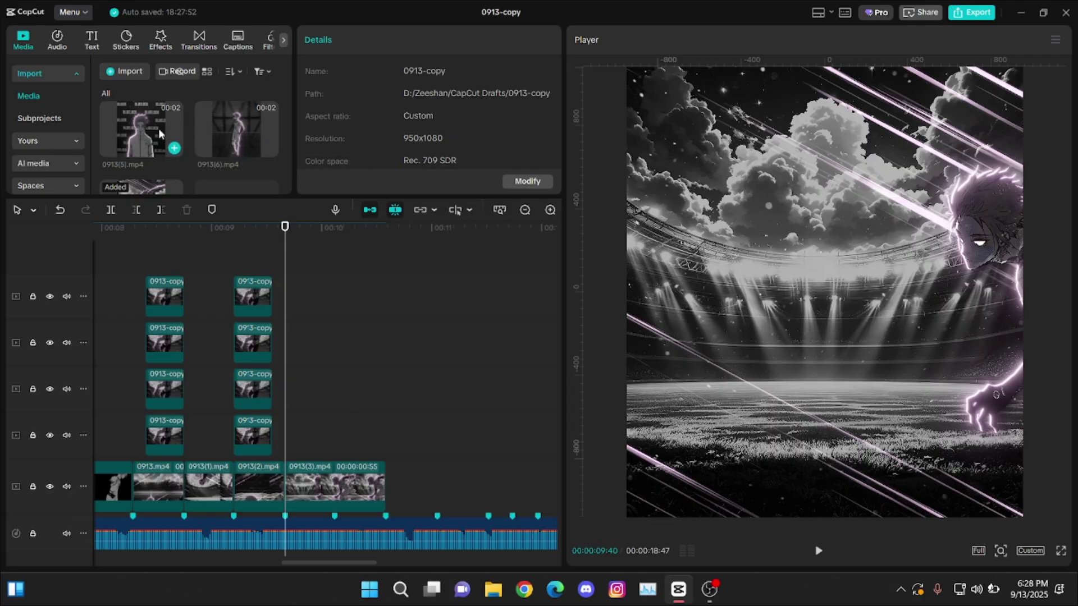
Append 0913(5).mp4 to the main track directly after 0913(3).mp4.
drag(159, 128, 418, 473)
click(447, 419)
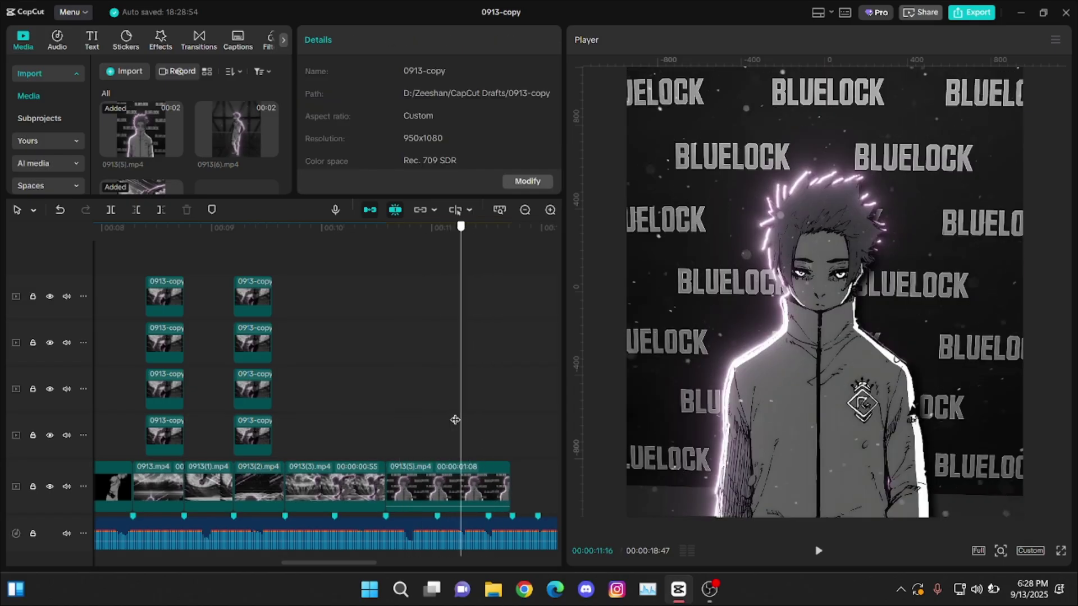
click(365, 415)
scroll(323, 434, up, 3)
Add a scale keyframe at the first frame of 0913(3).mp4, 00:00:09:40.
click(291, 442)
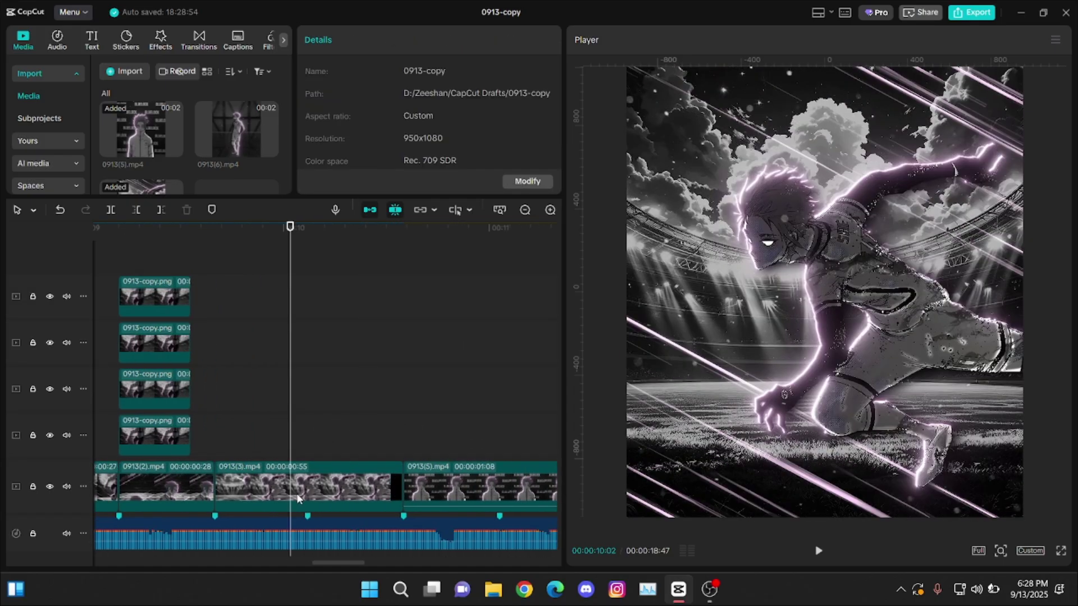
click(298, 494)
key(Up)
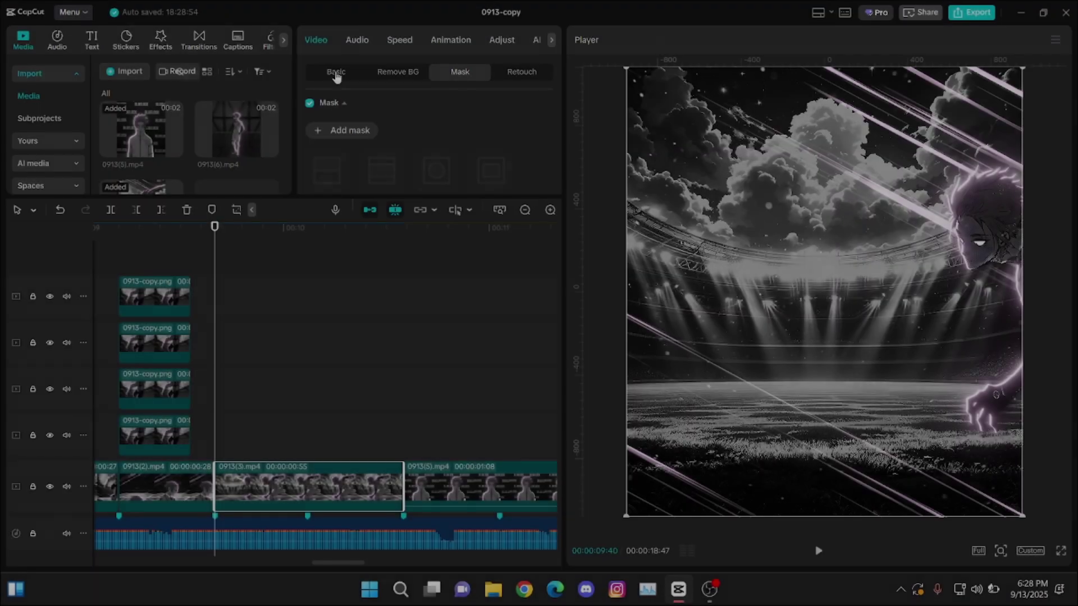
click(336, 73)
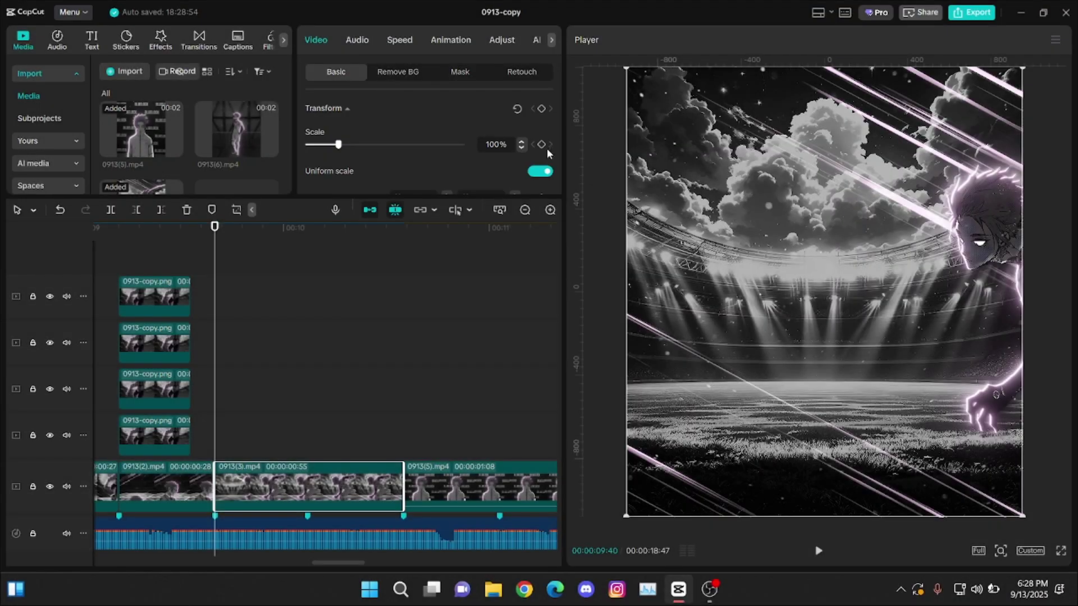
scroll(296, 356, down, 2)
scroll(296, 356, up, 2)
Add scale and position keyframes to 0913(3).mp4 at 00:00:09:55, keeping the scale at 100%.
click(326, 227)
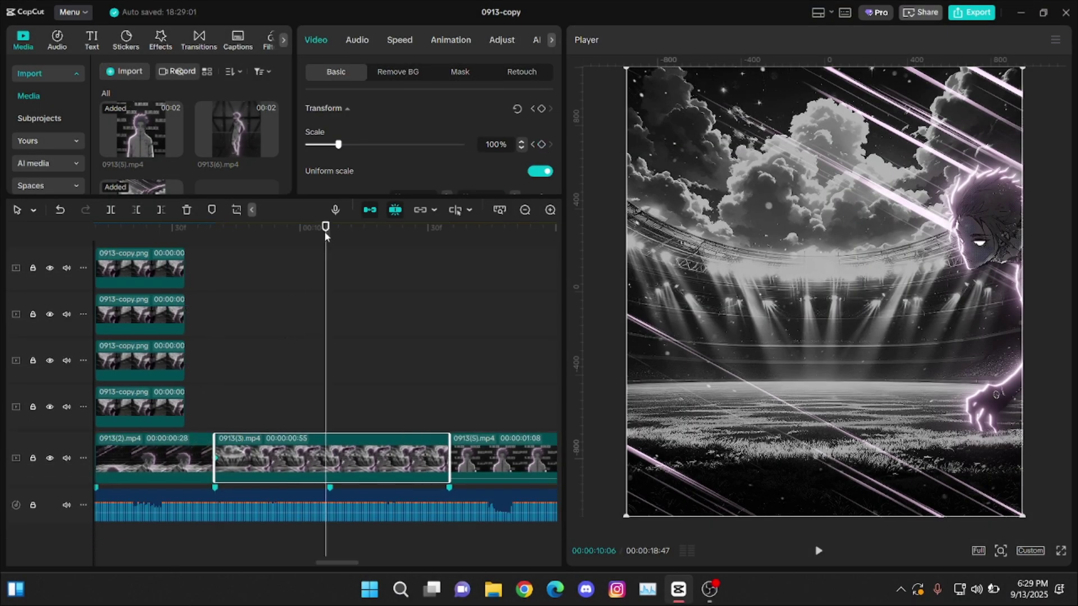
key(Left)
key(Left)
key(Left)
key(Left)
key(Left)
key(Left)
key(Left)
key(Left)
key(Left)
key(Left)
key(Left)
key(Left)
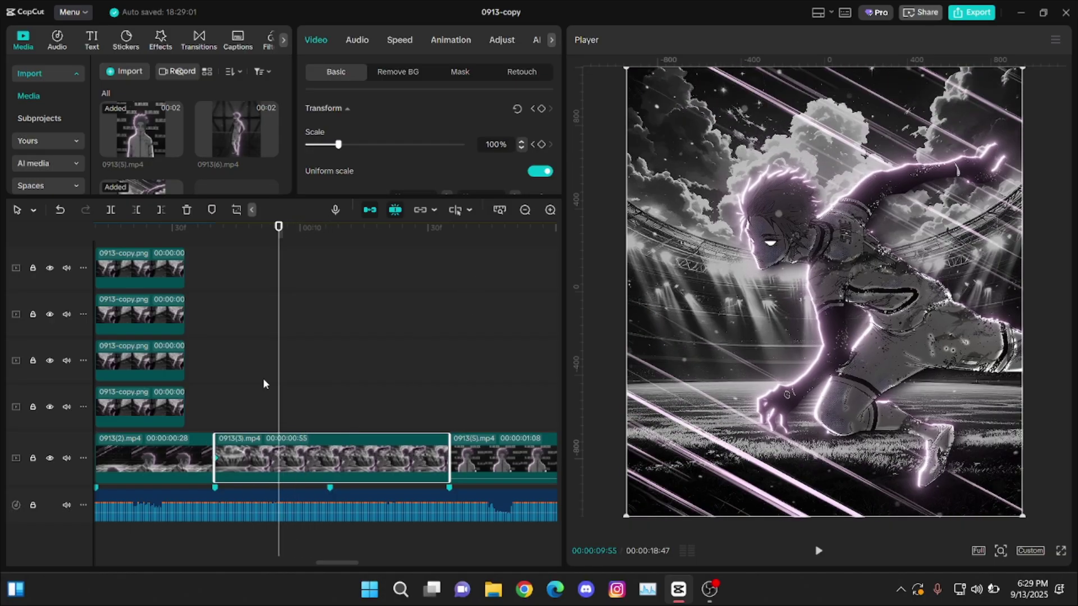
click(542, 145)
scroll(542, 151, down, 1)
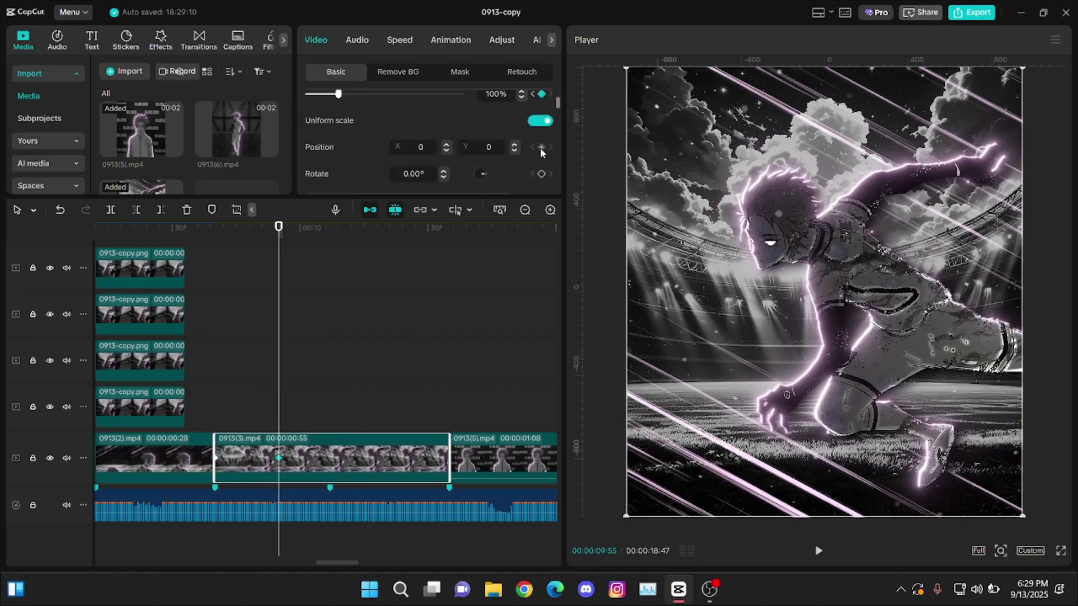
Increase the scale of 0913(3).mp4 at its first frame, 00:00:09:40, for a zoom-out opening.
key(Up)
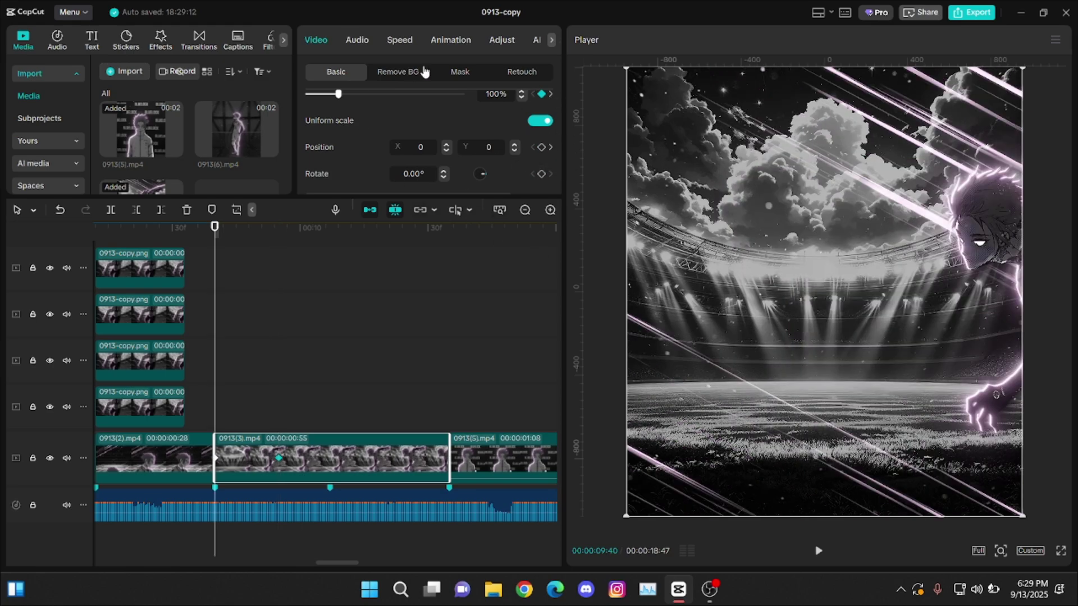
drag(346, 96, 370, 97)
drag(214, 255, 304, 265)
Move 0913(5).mp4 onto the overlay track at 00:00:09:55 and keyframe its scale and position there, with X at -1900.
drag(477, 437, 279, 359)
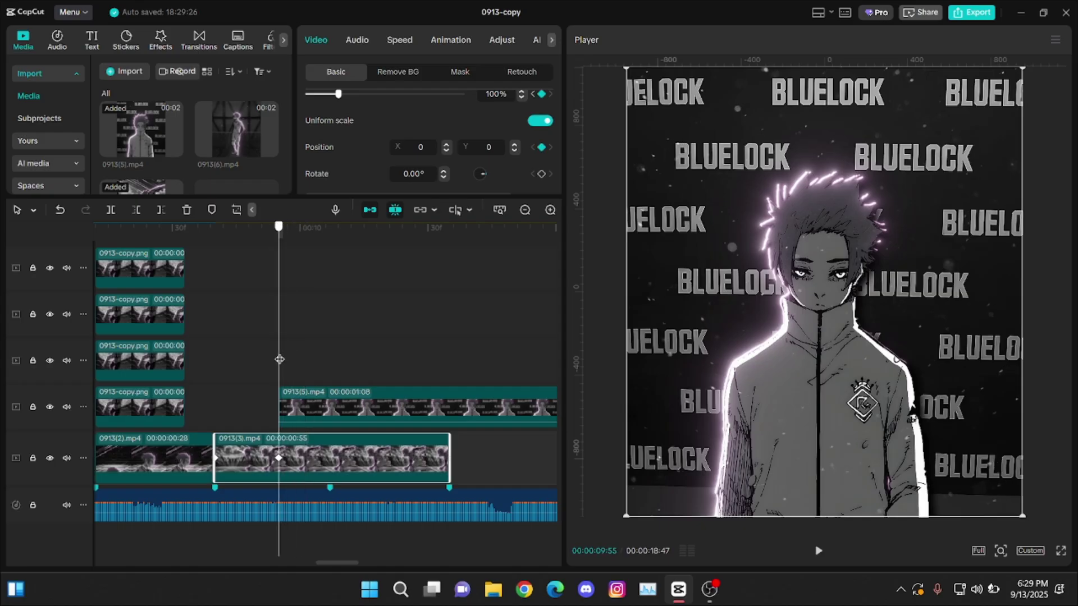
click(362, 391)
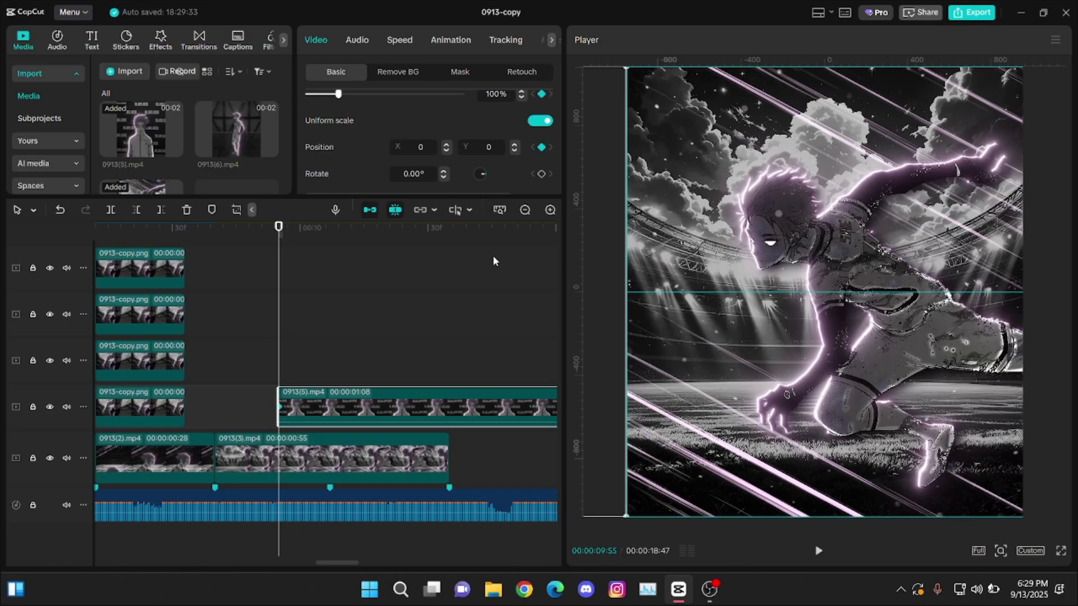
drag(492, 256, 492, 257)
click(525, 213)
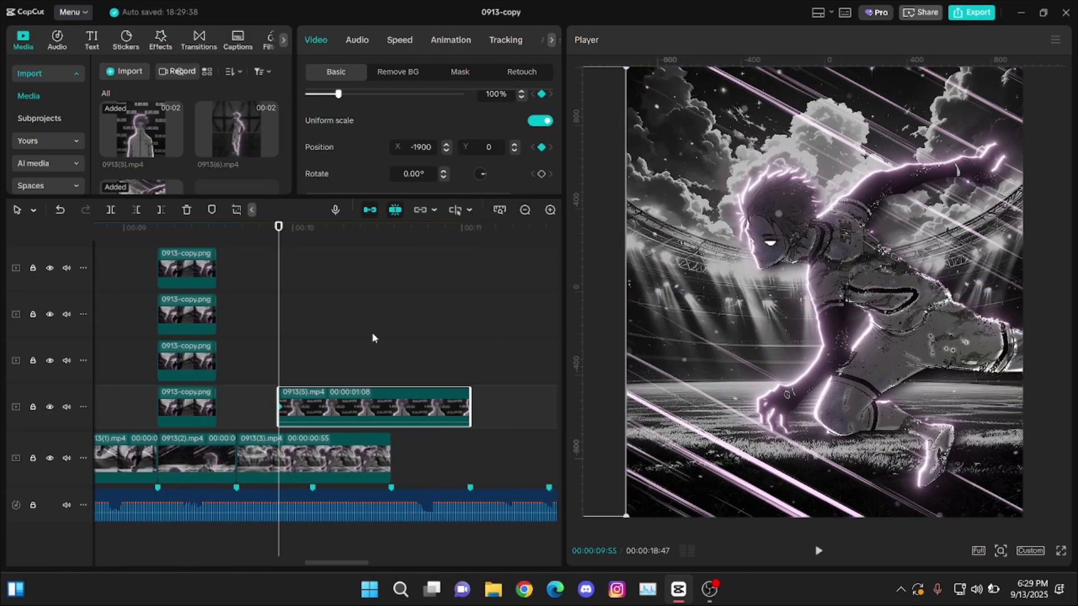
At 00:00:10:23, scale 0913(3).mp4 and 0913(5).mp4 together to 150% and shift both toward the right.
click(334, 362)
click(357, 410)
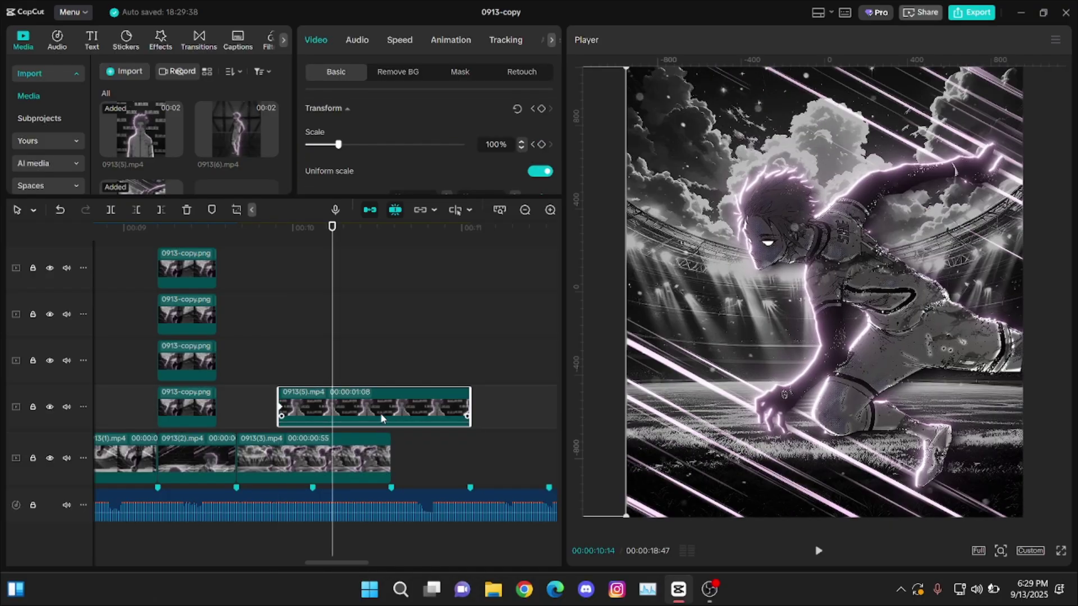
key(Down)
key(Left)
key(Left)
key(Left)
key(Left)
key(Left)
key(Left)
key(Left)
key(Left)
key(Left)
key(Left)
key(Left)
key(Left)
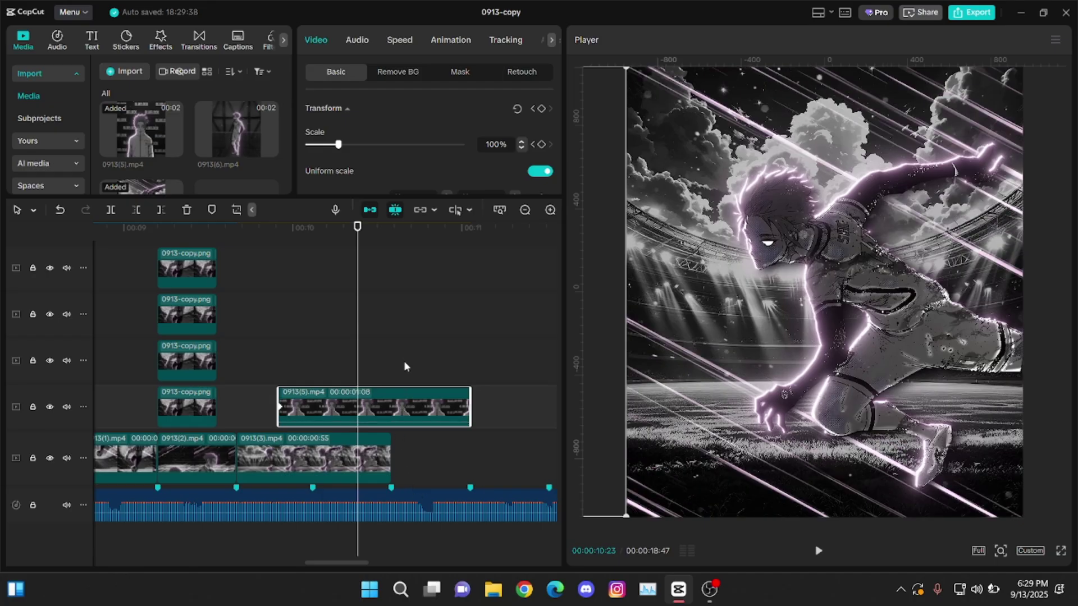
ctrl+click(351, 470)
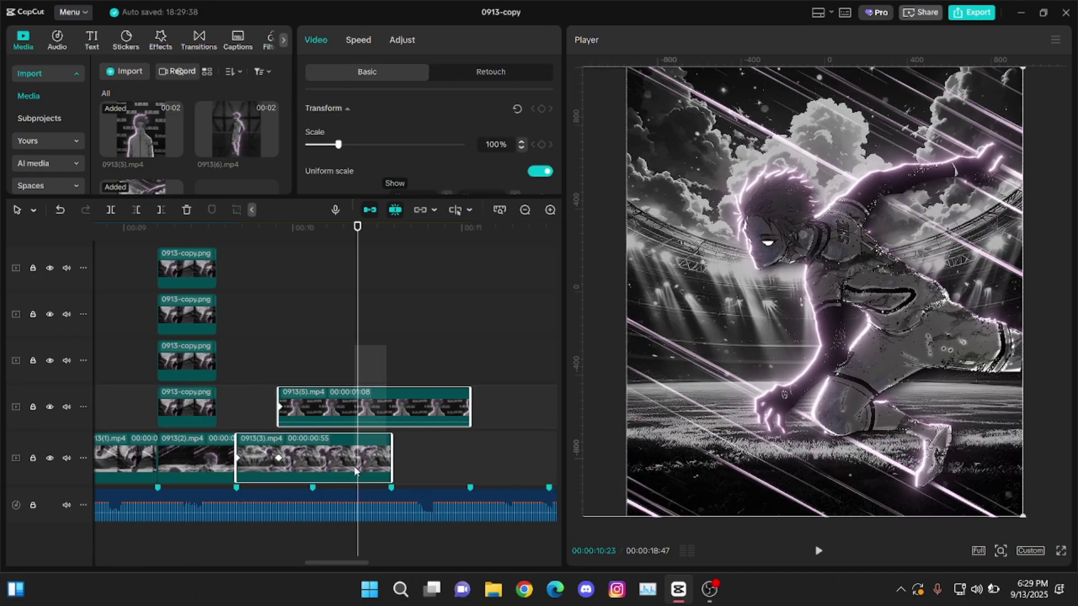
scroll(752, 277, down, 4)
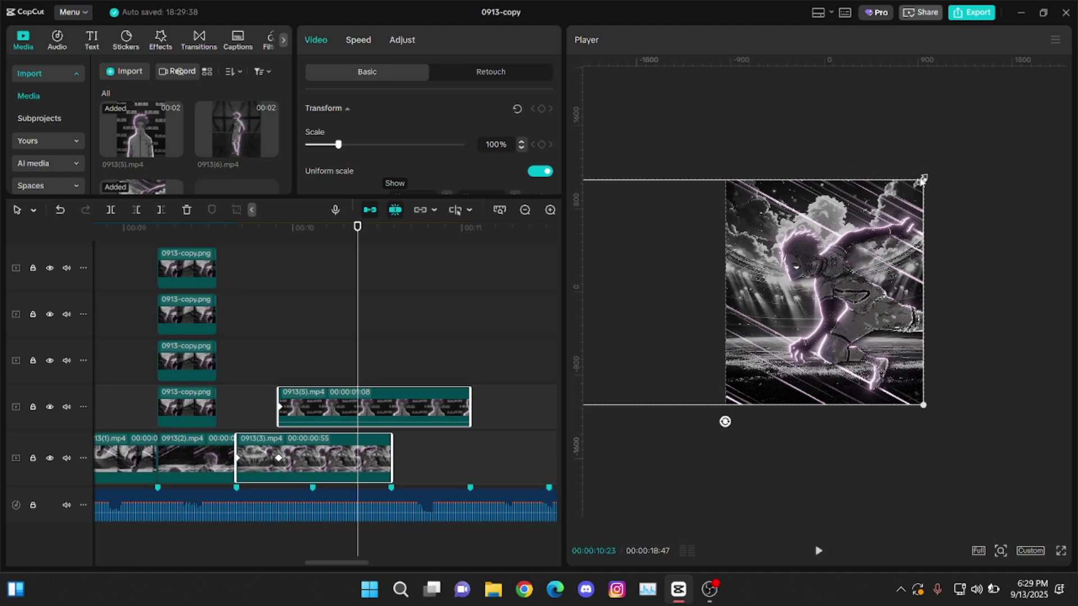
drag(767, 266, 843, 263)
drag(671, 179, 524, 110)
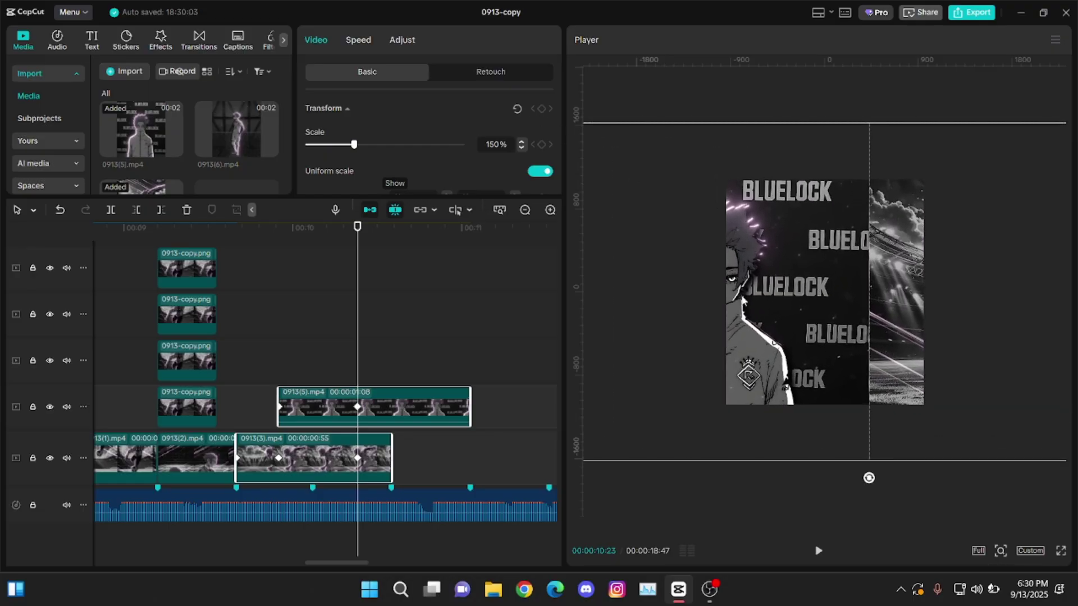
Slide both clips further right until 0913(5).mp4 is centred on the canvas, and enlarge them to 153%.
drag(710, 289, 811, 291)
drag(674, 124, 668, 120)
drag(795, 232, 802, 232)
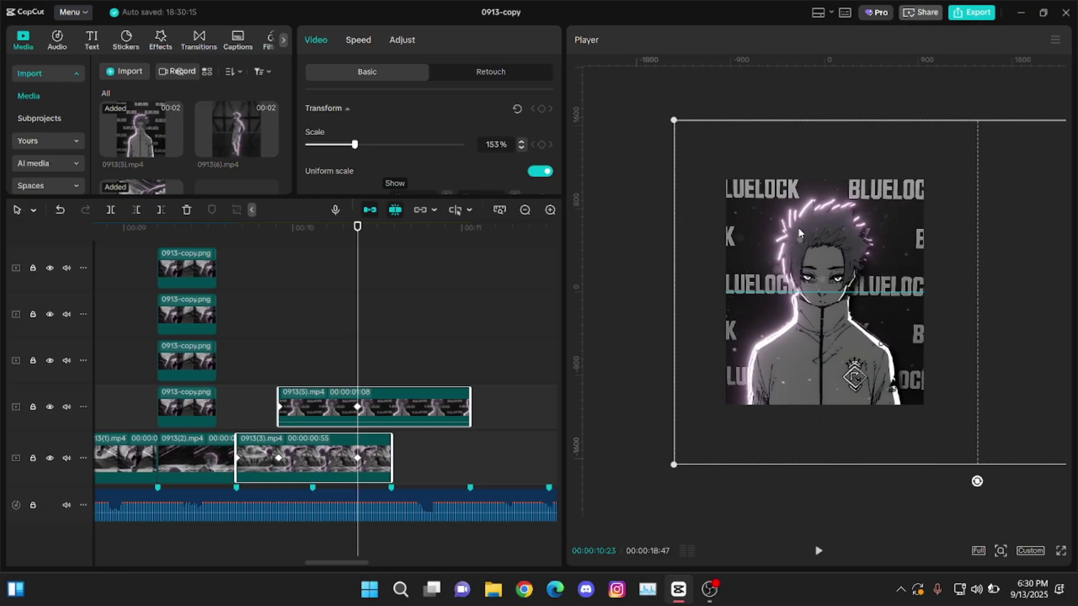
key(ctrl+=)
Scrub through the slide from 0913(3).mp4 to 0913(5).mp4 to check the movement around 00:00:09:59.
click(428, 414)
scroll(429, 326, down, 3)
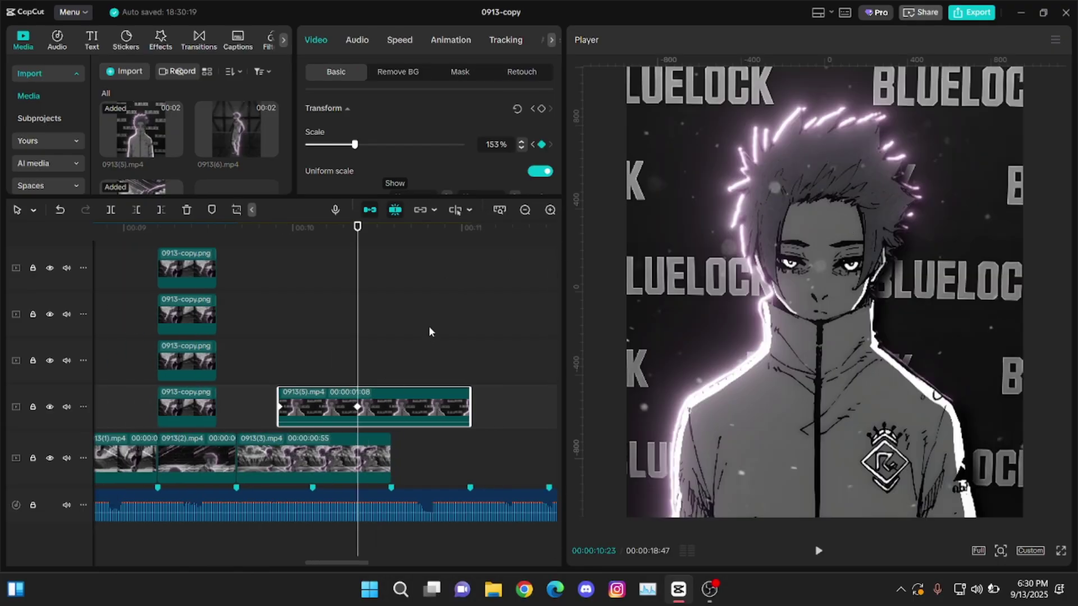
mouse_move(357, 334)
mouse_down()
mouse_move(288, 342)
mouse_move(360, 349)
mouse_up()
click(363, 408)
click(295, 362)
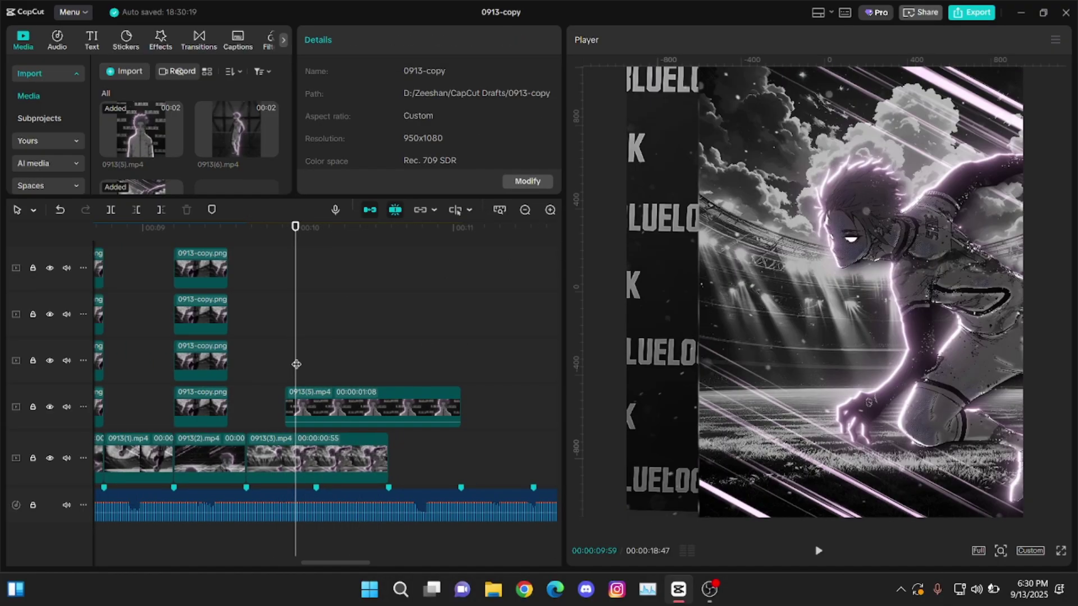
Add 0913(6).mp4 on the track above 0913(5).mp4, starting at about 00:00:10:23.
click(368, 365)
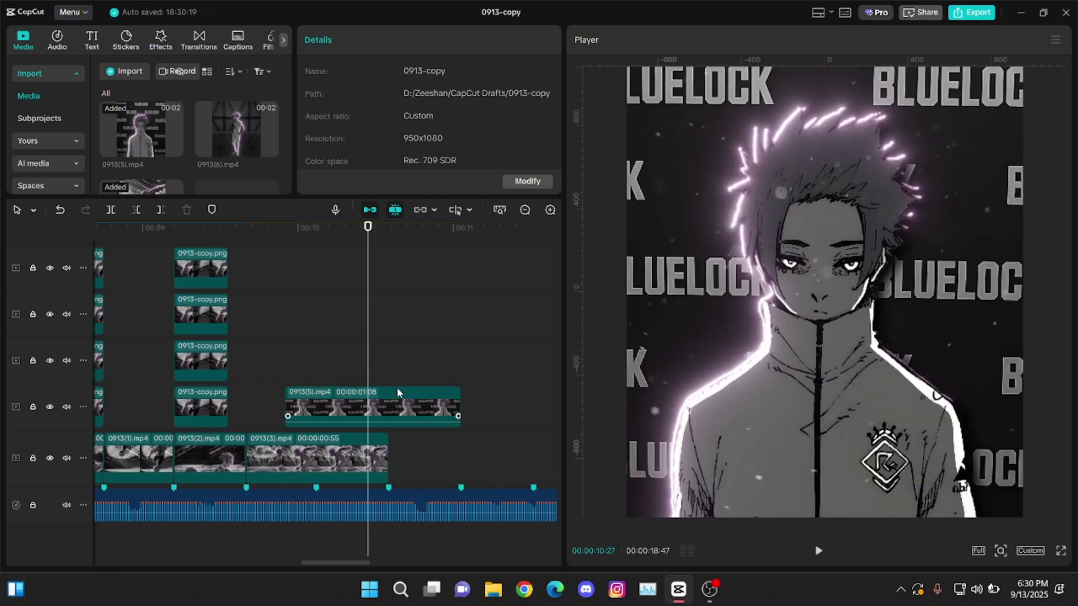
click(394, 395)
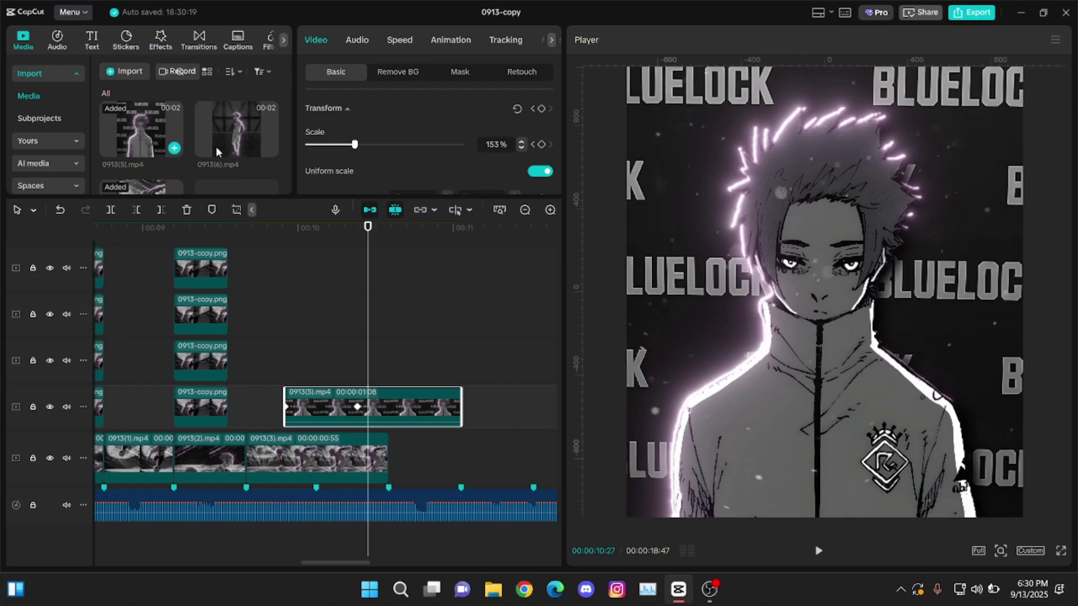
drag(245, 156, 380, 357)
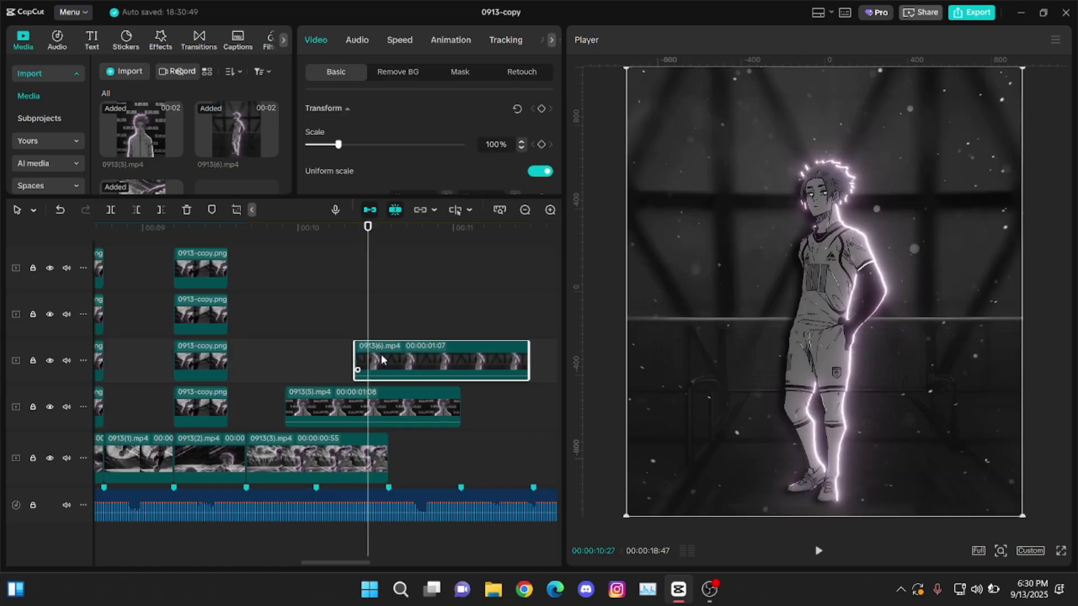
At 00:00:10:23, keyframe the scale and position of 0913(6).mp4 and slide it off the canvas to X 1900.
scroll(381, 365, up, 3)
click(381, 402)
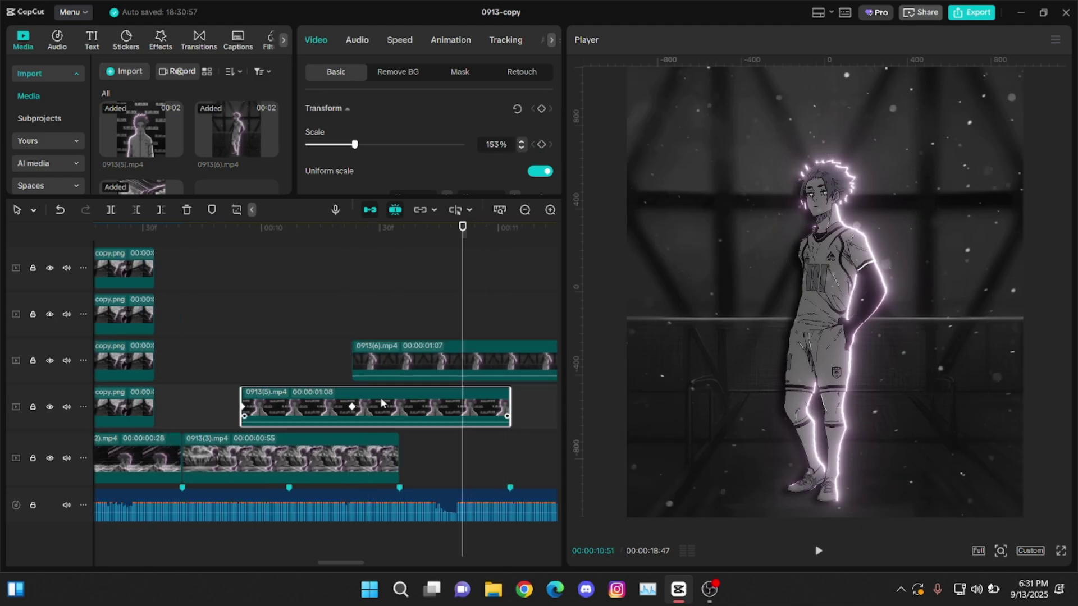
click(402, 363)
scroll(541, 145, down, 1)
key(Up)
click(541, 167)
click(541, 114)
drag(676, 231, 1070, 231)
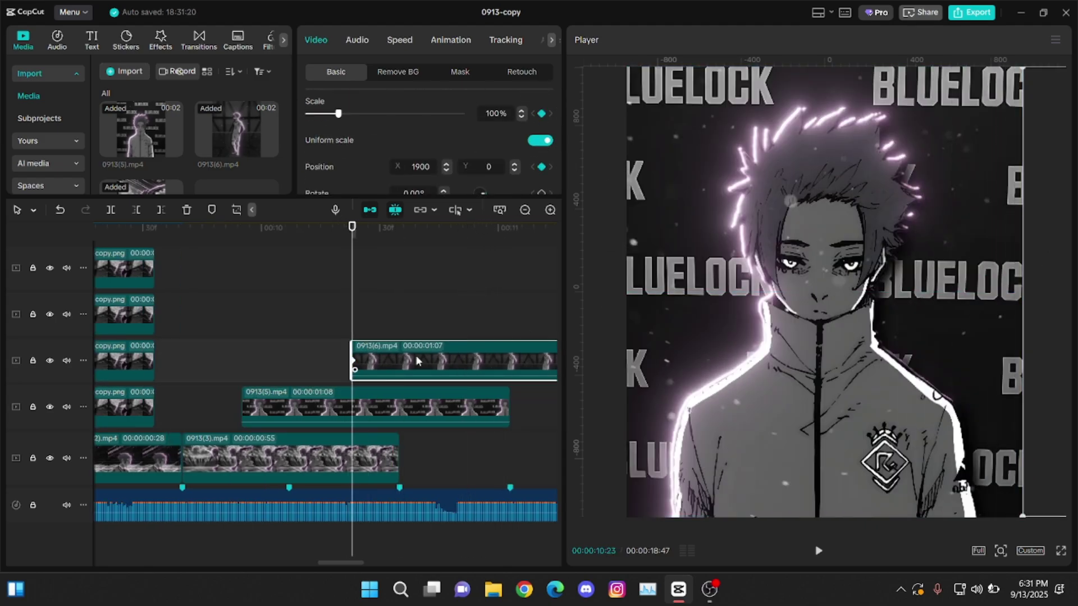
Examine the keyframed scale and position of 0913(3).mp4 frame by frame through its slide.
click(359, 406)
click(360, 458)
key(Up)
key(Right)
key(Right)
key(Right)
key(Right)
key(Right)
key(Right)
key(Right)
key(Right)
key(Right)
key(Right)
key(Right)
key(Right)
key(Right)
key(Right)
key(Right)
key(Right)
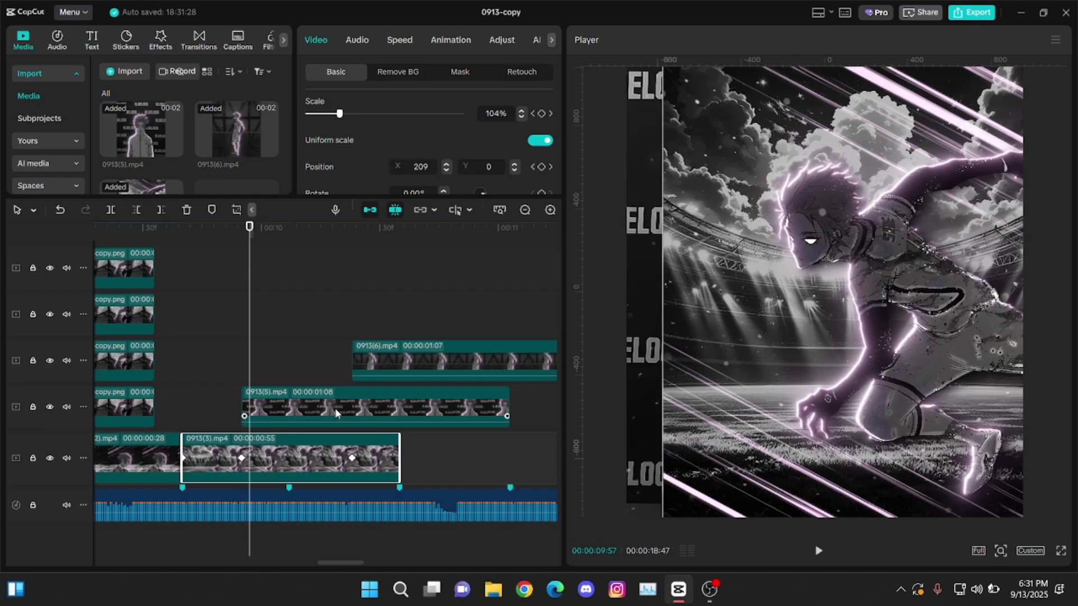
Match 0913(6).mp4 to the 00:00:10:23 keyframe of 0913(3).mp4, setting its scale to 153% and X position to 2920.
click(353, 458)
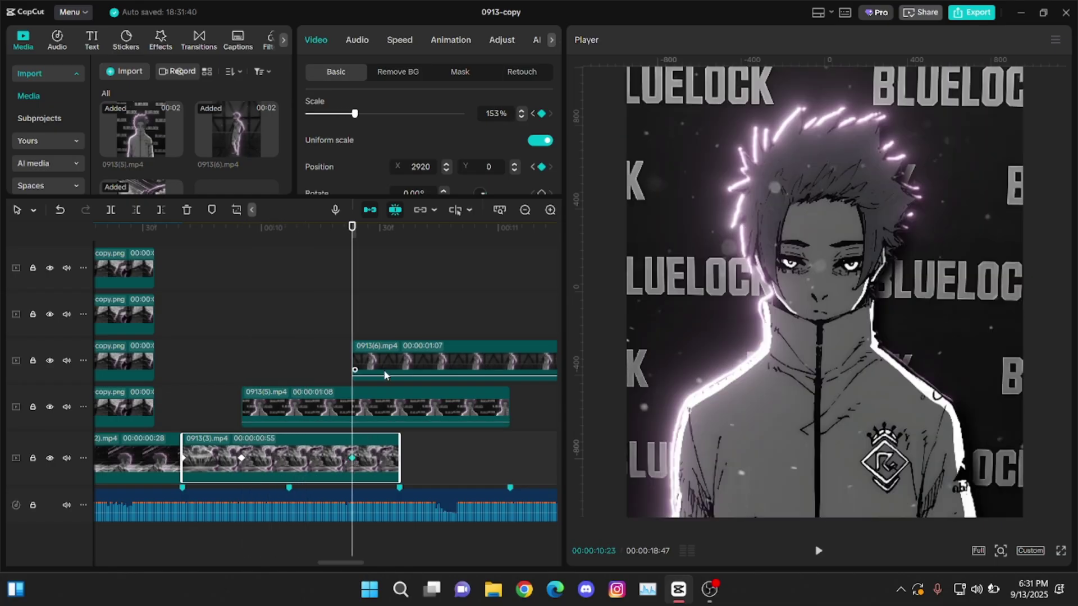
click(416, 368)
scroll(978, 264, down, 5)
scroll(976, 264, up, 5)
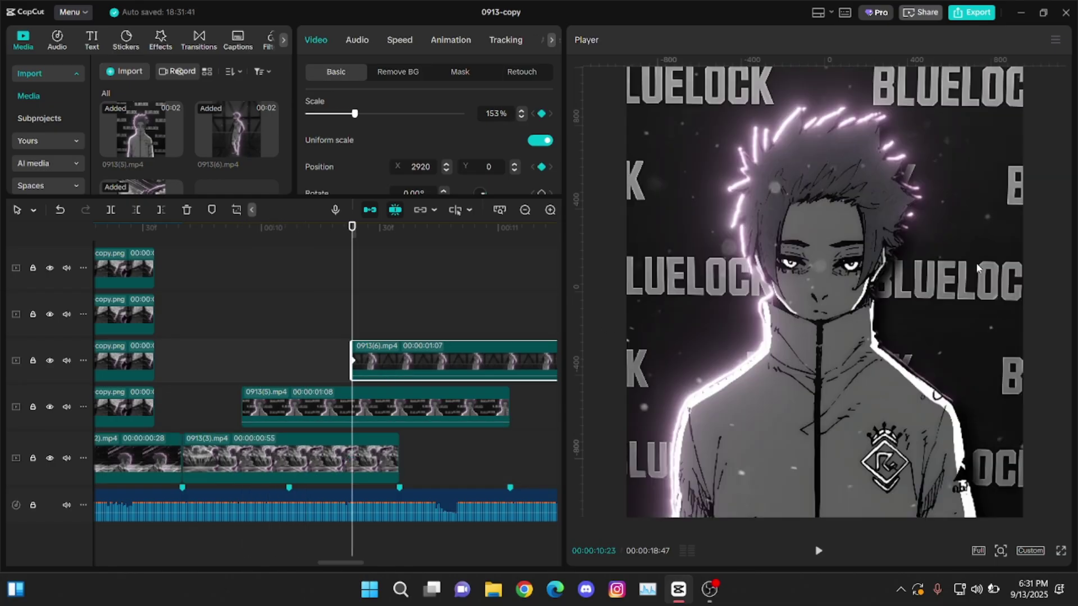
scroll(977, 264, down, 3)
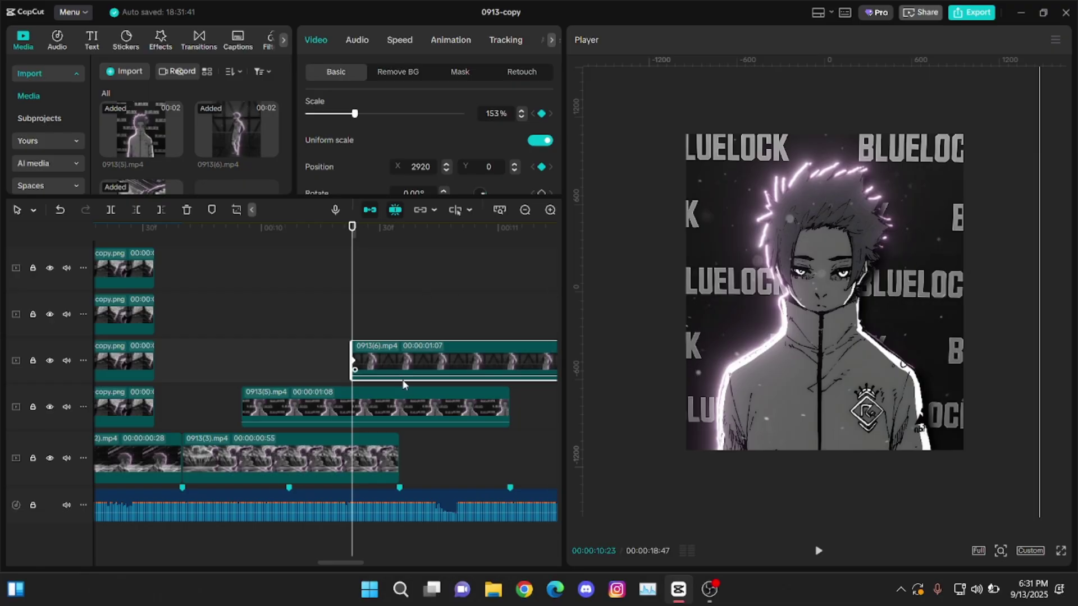
At 00:00:10:51, keyframe the scale and position of 0913(5).mp4 so that it slides completely off the canvas.
click(396, 393)
key(Up)
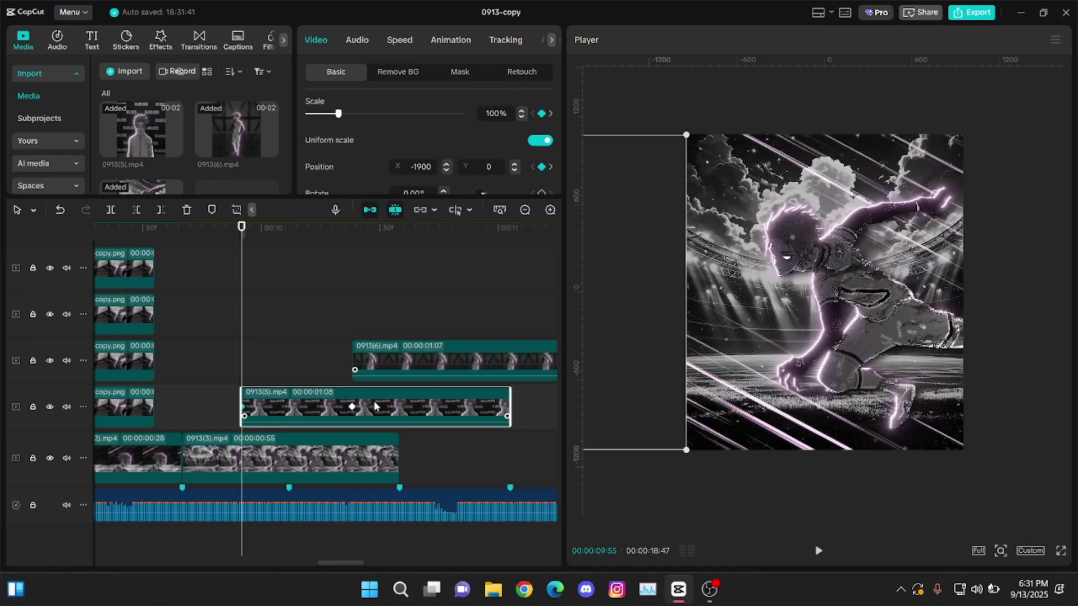
key(Down)
key(Down)
key(Down)
key(Left)
key(Left)
key(Left)
key(Left)
key(Left)
key(Left)
key(Left)
key(Left)
key(Left)
key(Left)
key(Left)
key(Left)
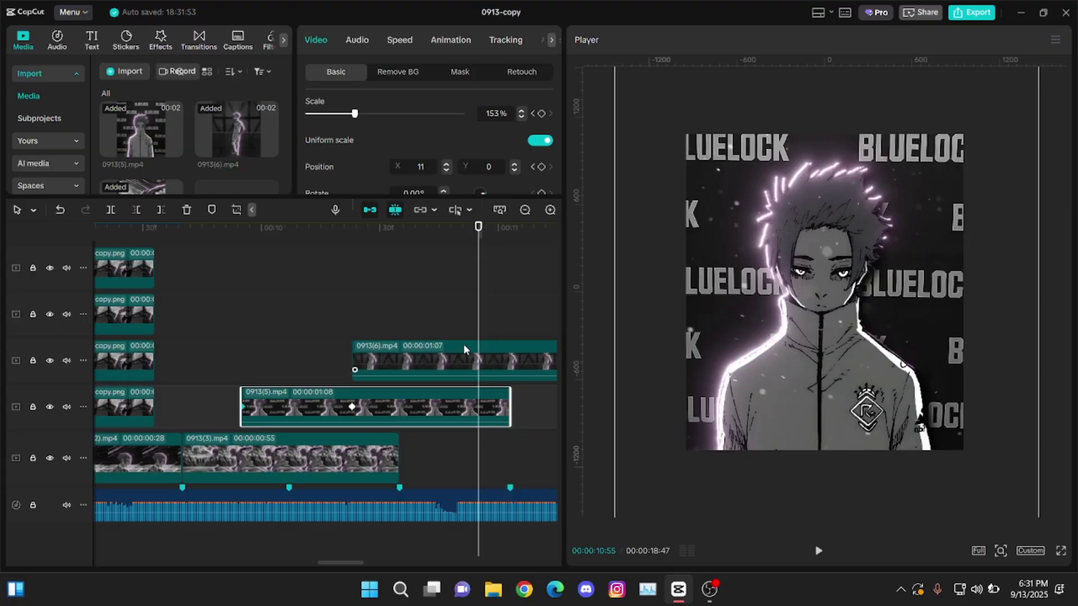
key(Down)
key(Left)
key(Left)
key(Left)
key(Left)
key(Left)
key(Left)
key(Left)
key(Left)
key(Left)
key(Left)
key(Left)
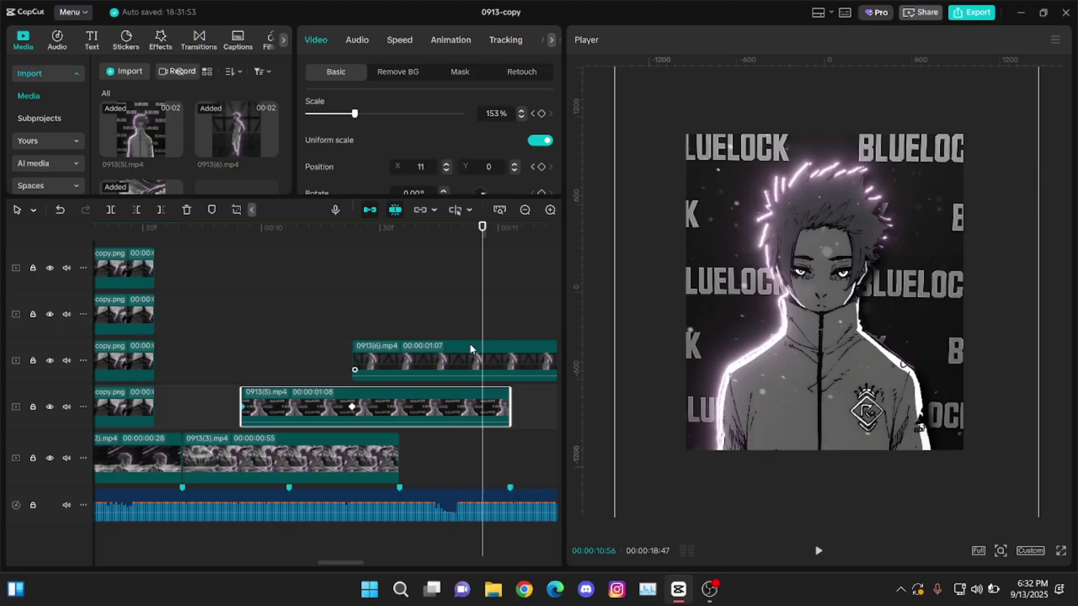
key(Left)
At 00:00:10:51, keyframe 0913(6).mp4 at 100% scale and centre it at X 0.
click(471, 351)
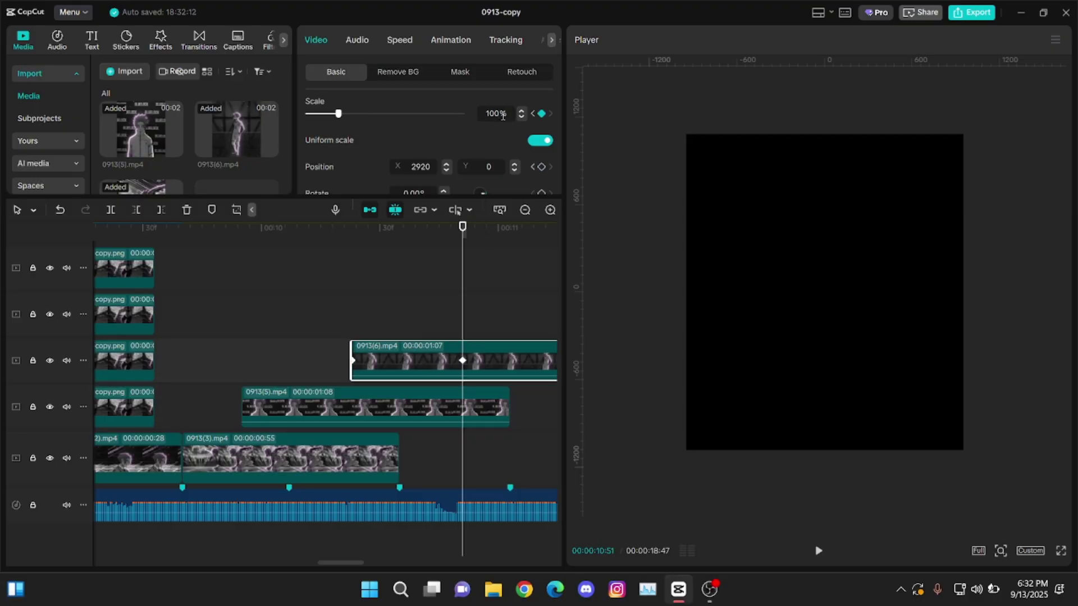
key(Return)
scroll(449, 261, up, 1)
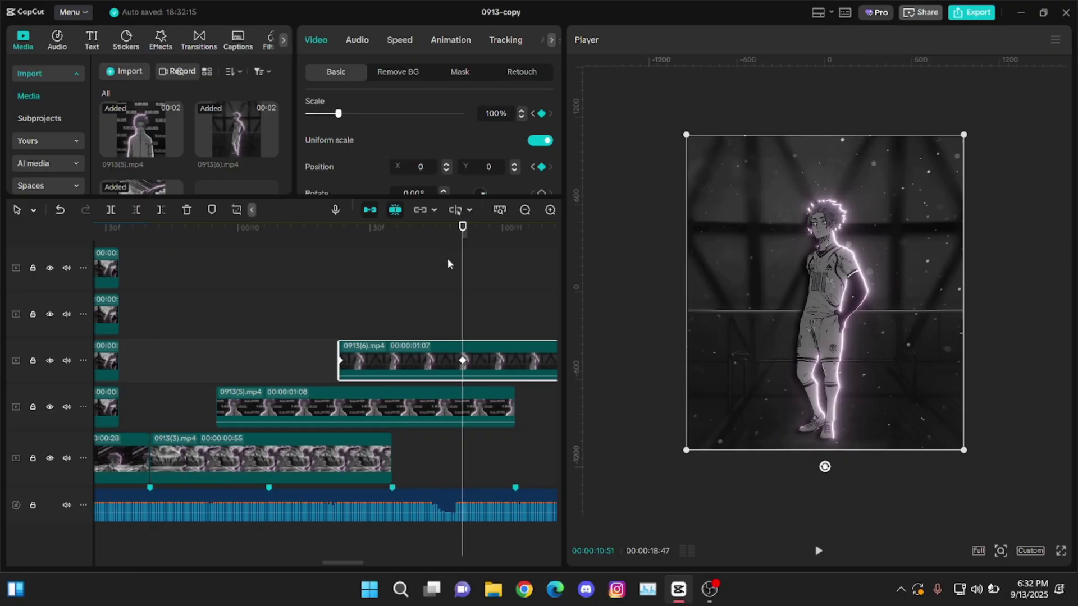
Play and scrub the sequence from about 00:00:09:41 to check the zoom-and-slide moves between the clips.
key(shift+f)
click(334, 271)
scroll(317, 265, down, 1)
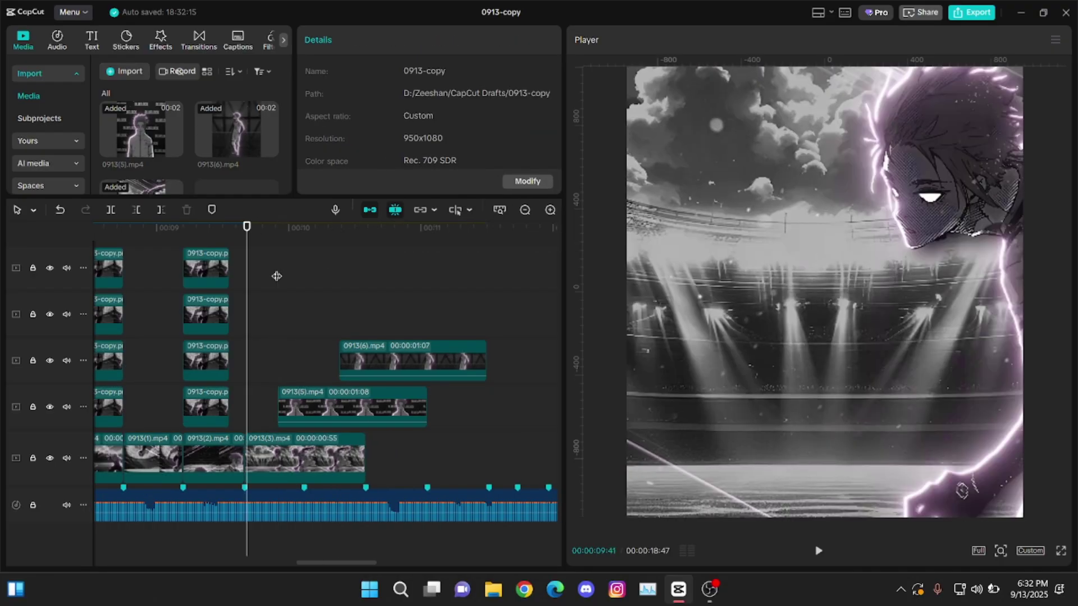
key(space)
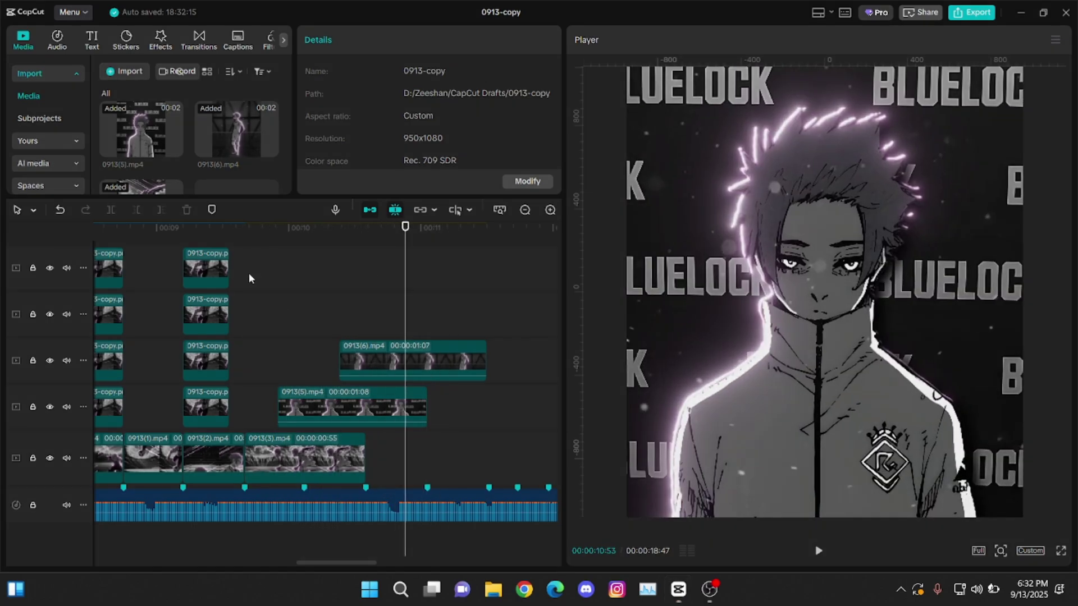
right_click(248, 273)
click(264, 253)
click(264, 257)
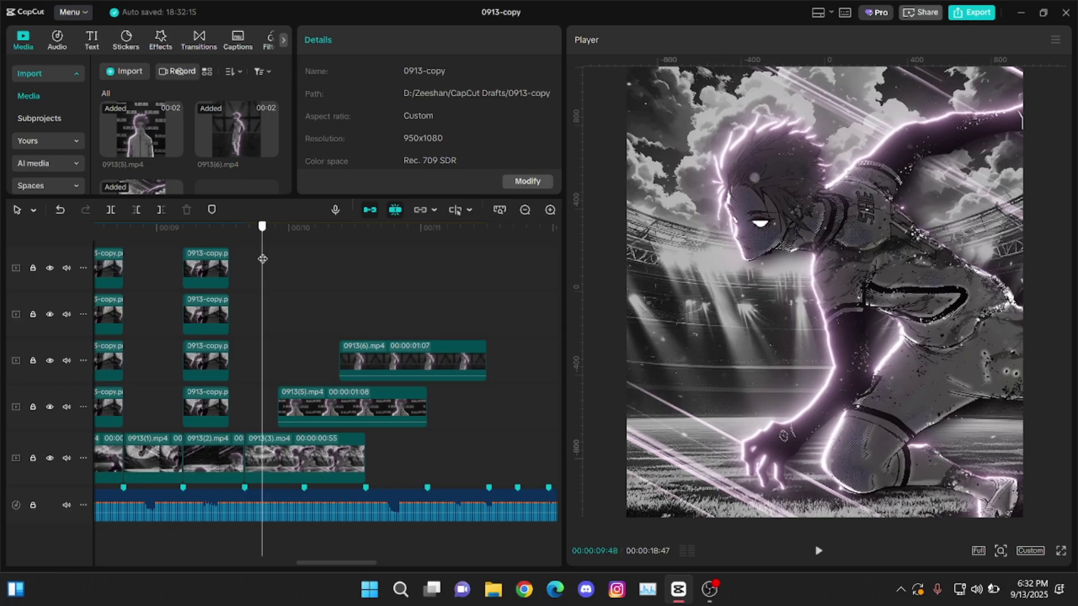
drag(262, 259, 284, 261)
Open the keyframe graph of 0913(3).mp4 and ease its middle scale keyframe, lengthening both handles, the outgoing one to about 00:00:10:10.
scroll(320, 366, up, 3)
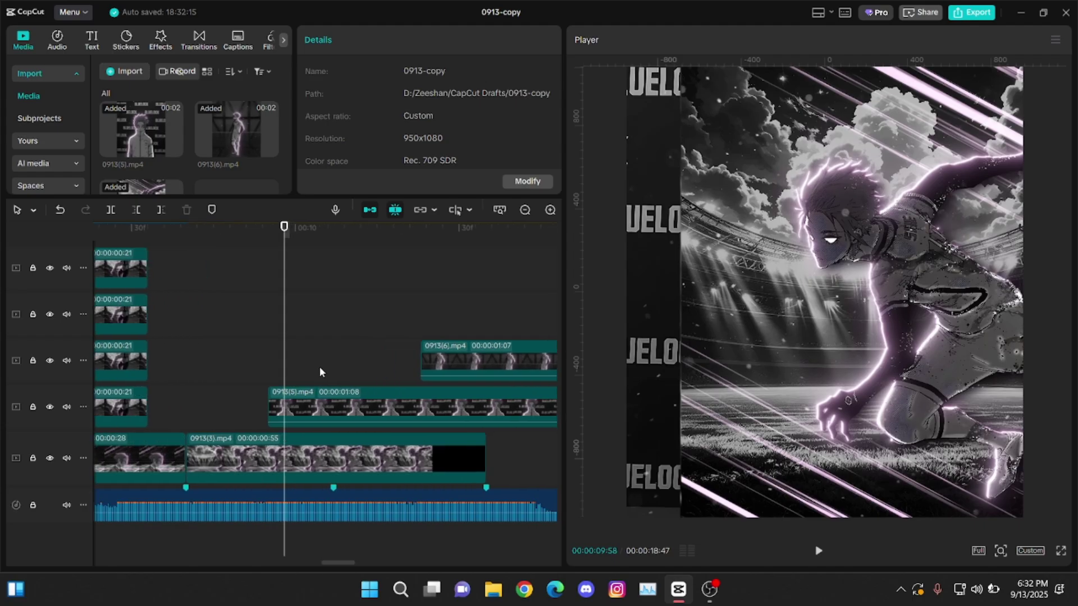
click(359, 463)
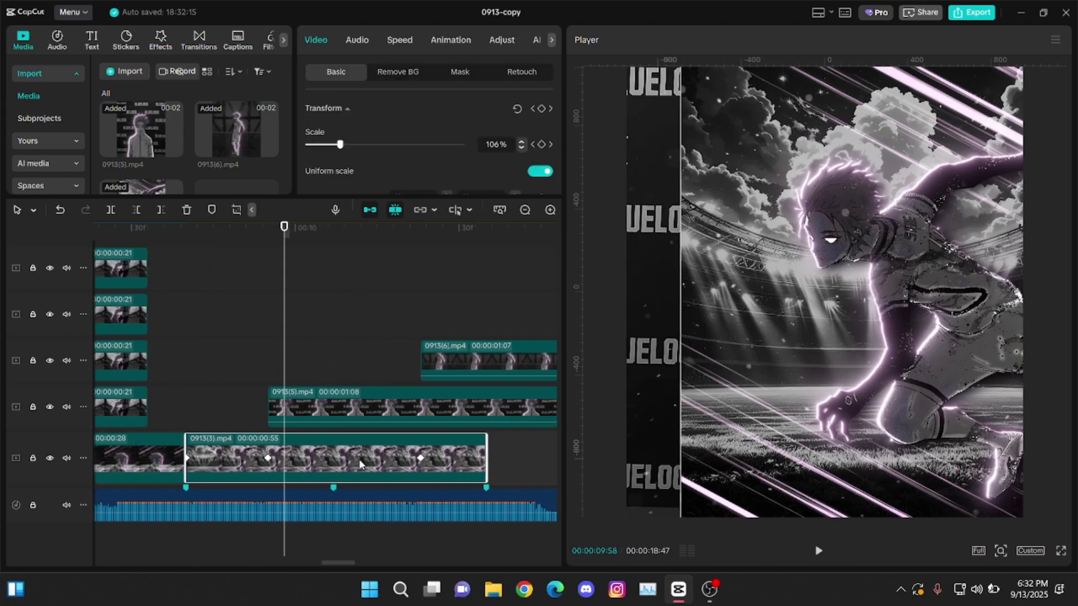
key(alt+k)
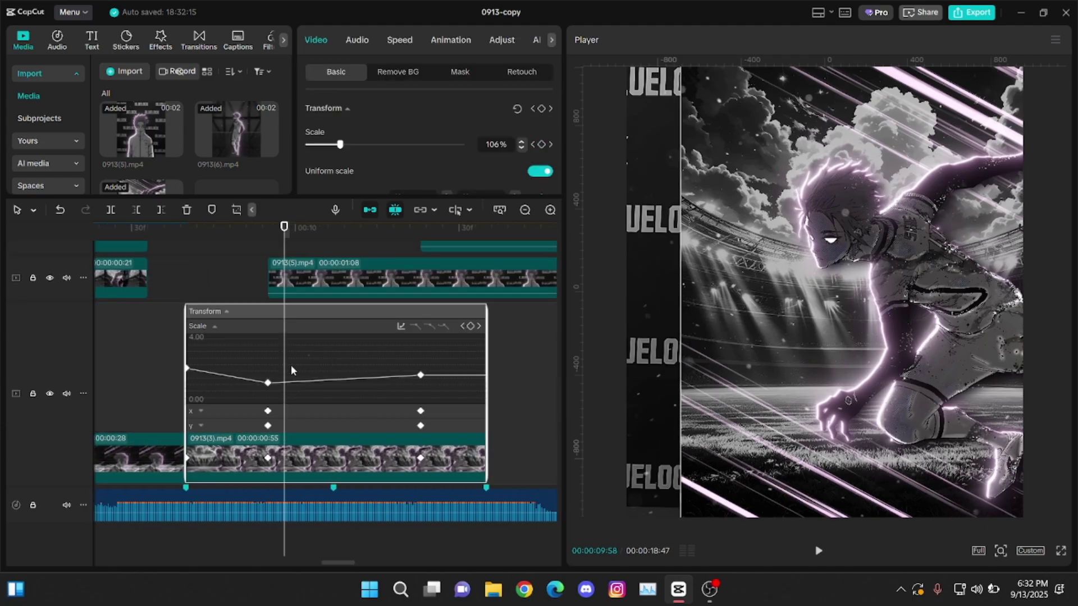
click(429, 326)
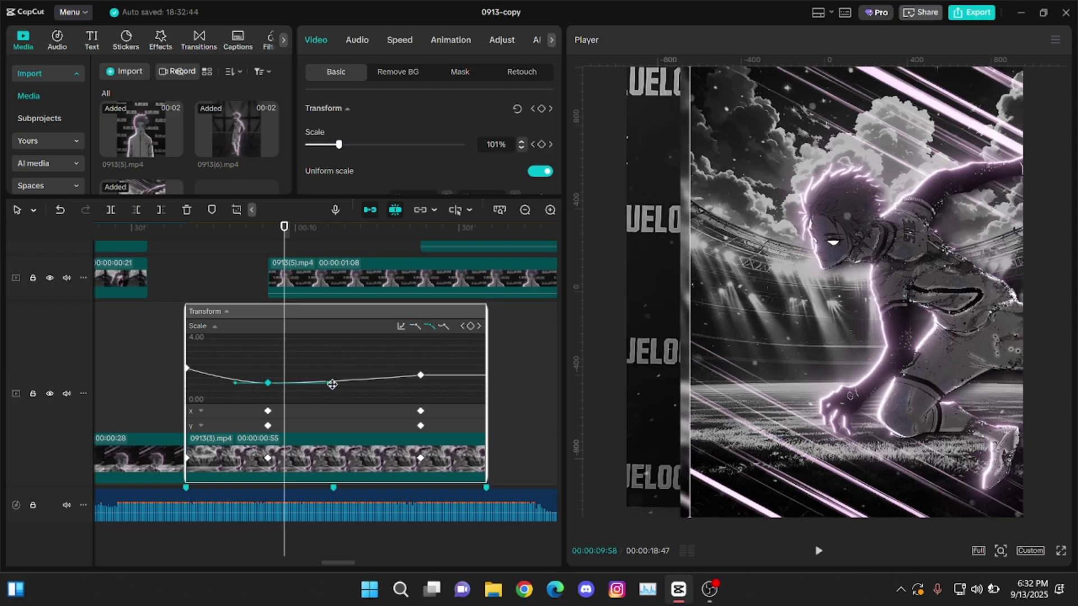
click(332, 236)
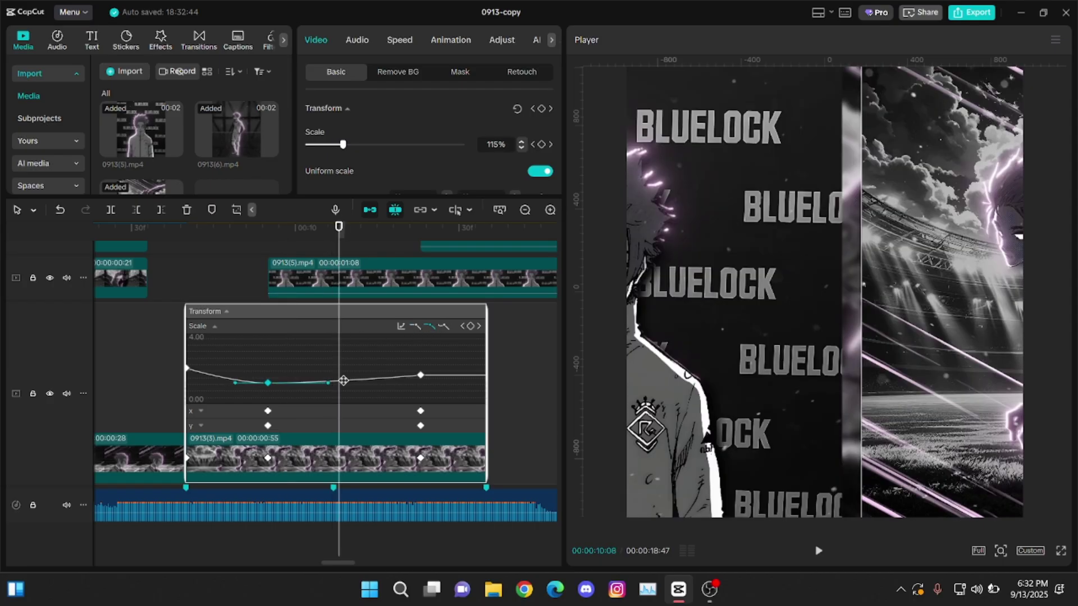
key(Right)
key(Right)
drag(328, 382, 349, 382)
click(339, 235)
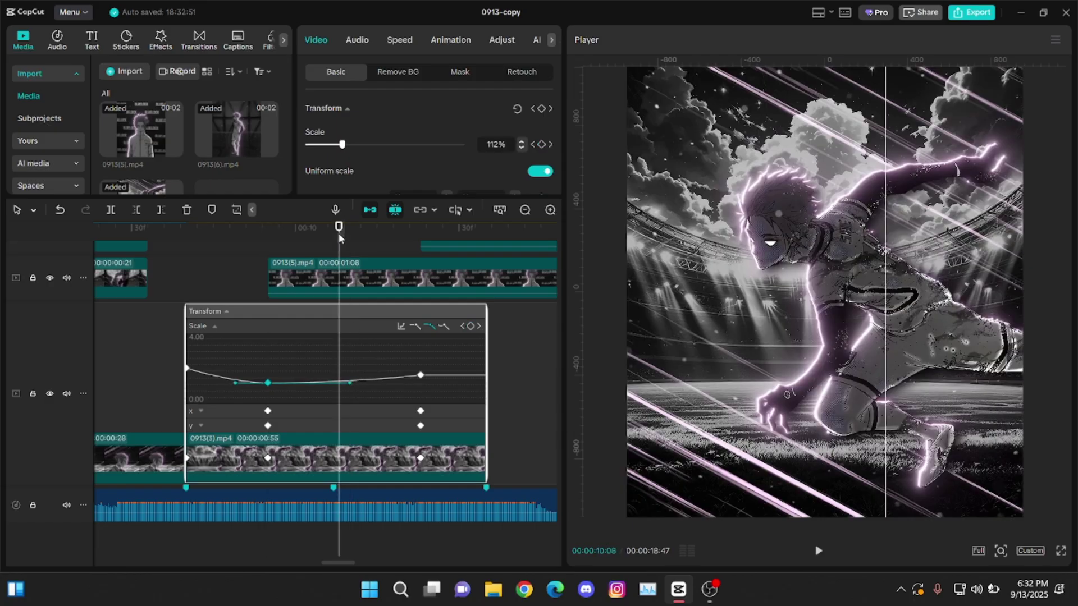
key(Right)
key(Right)
drag(234, 382, 209, 385)
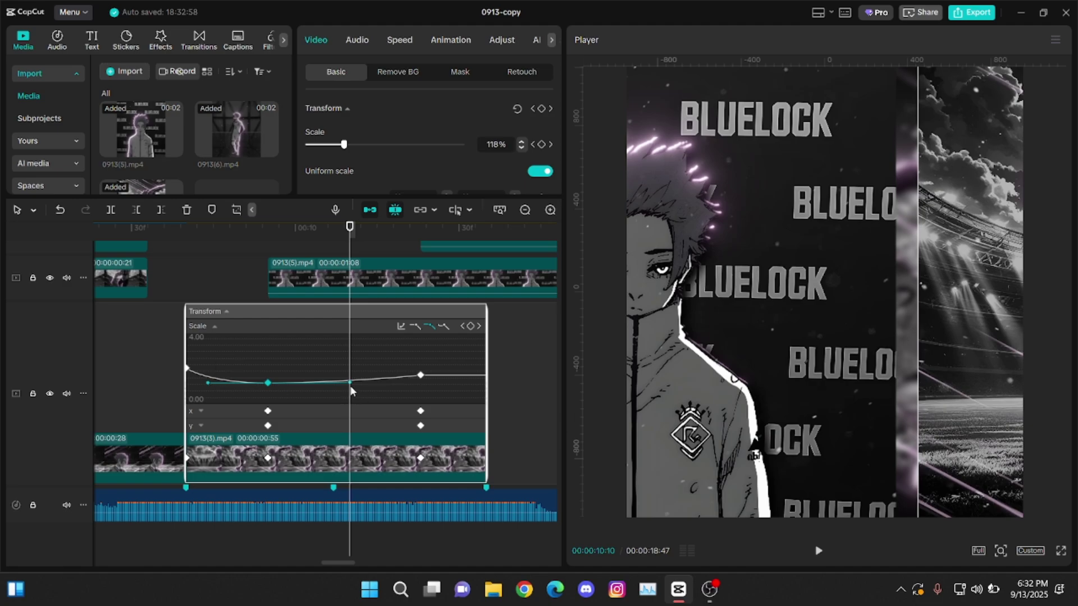
Ease the last scale keyframe of 0913(3).mp4, extending its incoming handle back to about 00:00:10:02.
click(430, 327)
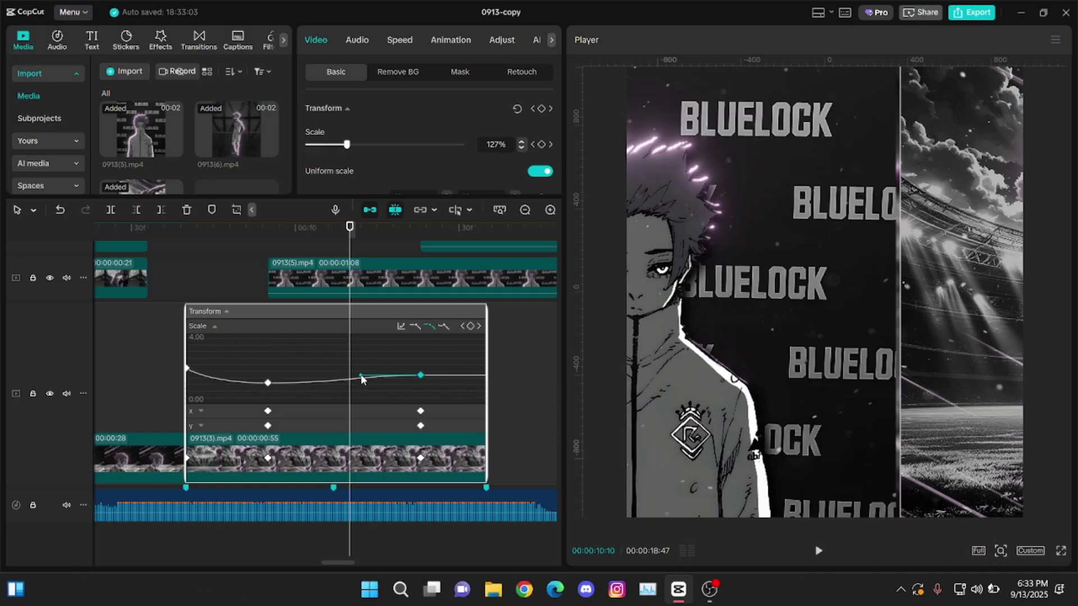
drag(362, 380, 308, 382)
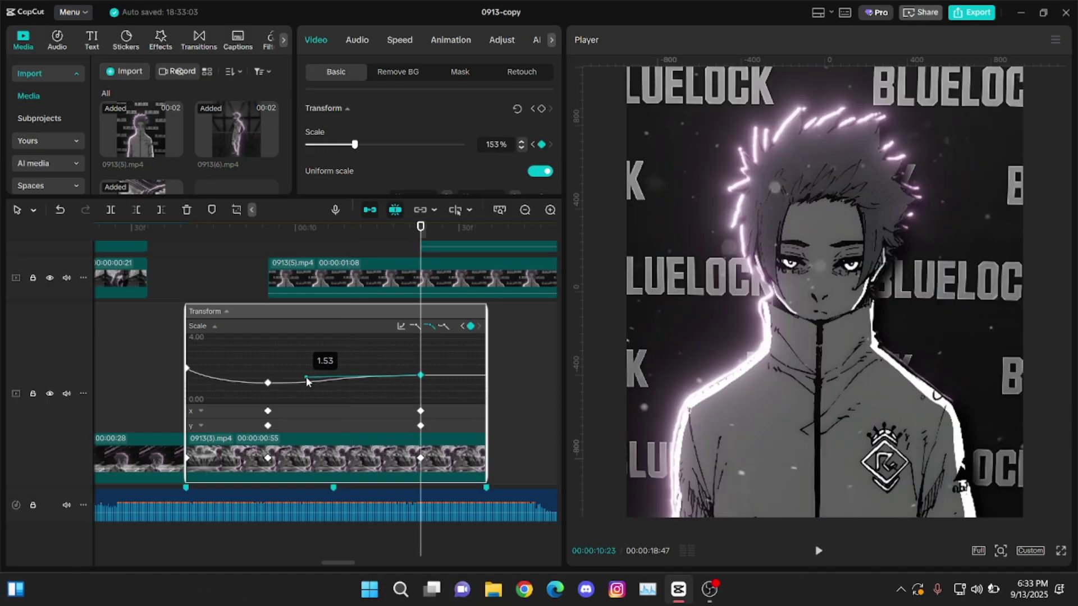
click(334, 232)
key(Left)
key(Left)
key(Left)
key(Left)
key(Left)
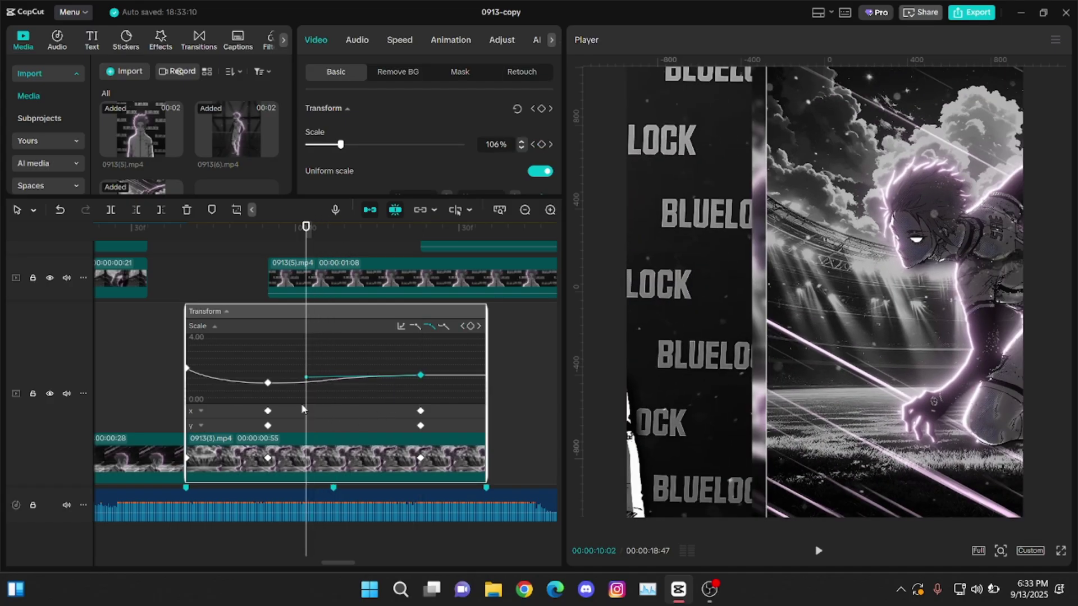
Ease the X position curve of 0913(3).mp4 into an S shape, with handles reaching about 00:00:10:02 and 00:00:10:10.
click(349, 392)
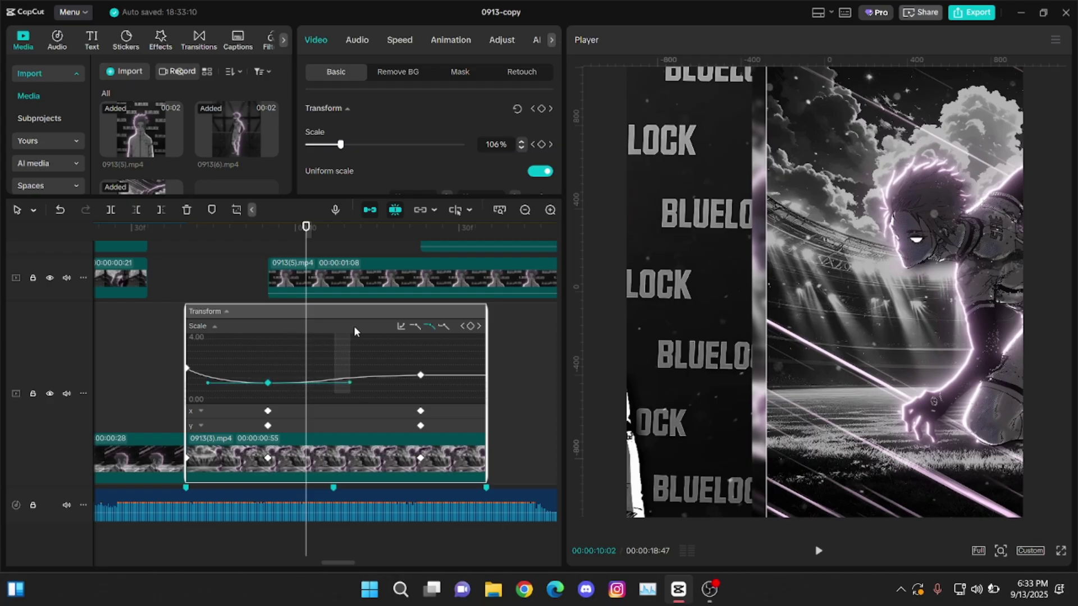
drag(360, 394, 248, 348)
click(200, 411)
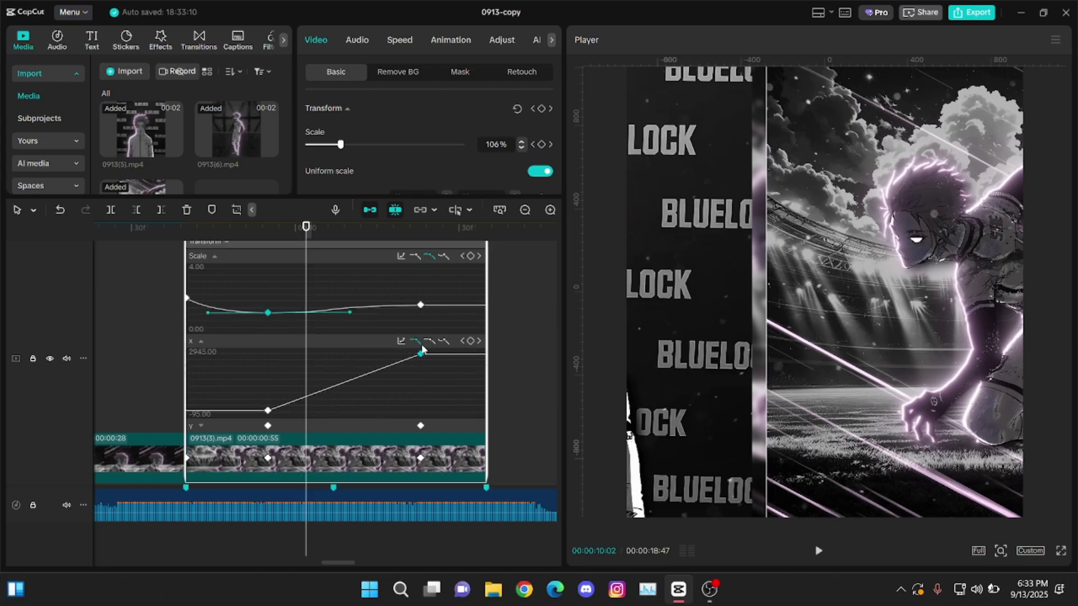
click(421, 354)
click(430, 340)
drag(369, 354, 315, 356)
click(421, 305)
click(302, 231)
drag(302, 231, 306, 232)
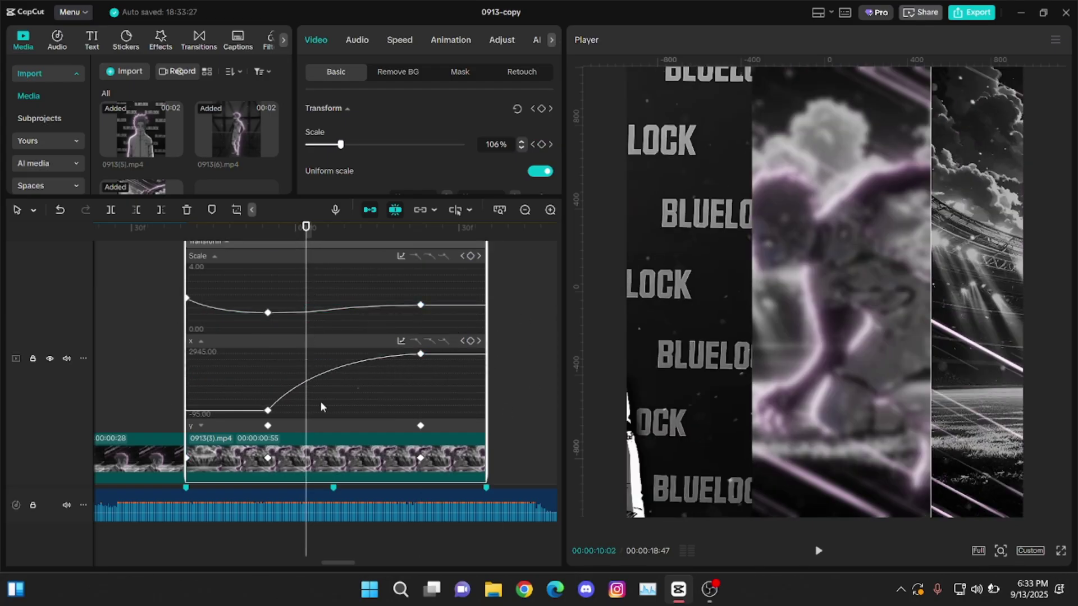
drag(320, 401, 349, 408)
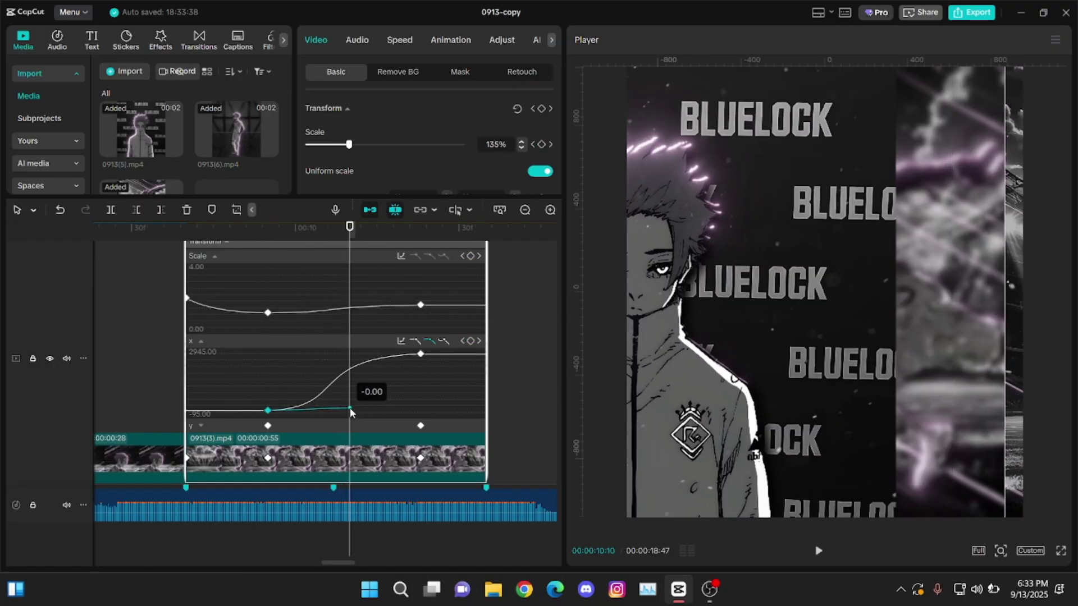
drag(268, 229, 371, 229)
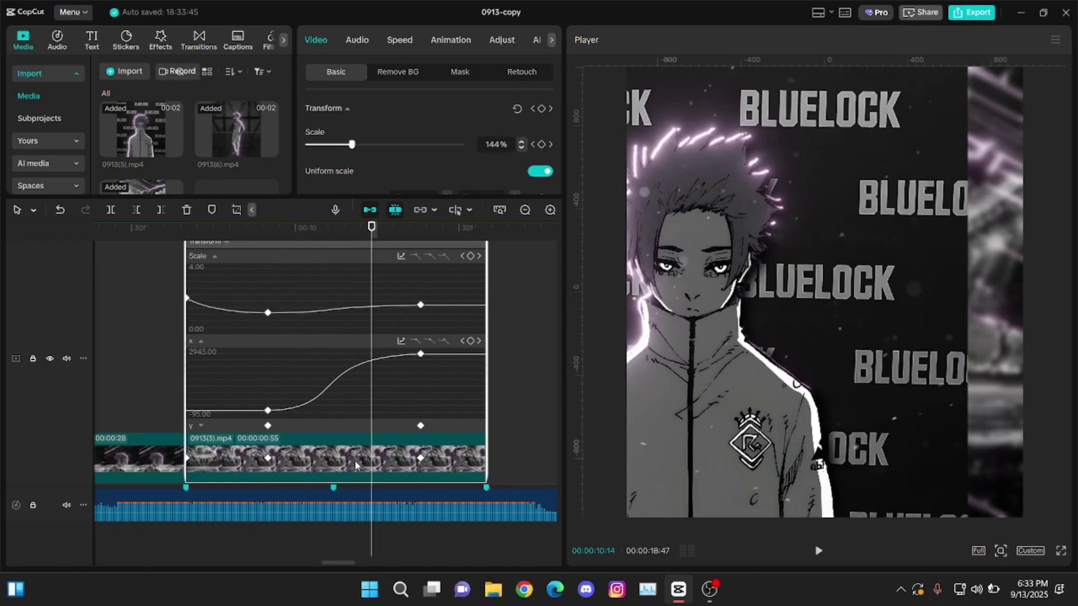
Open the keyframe graph of 0913(5).mp4 and ease its middle scale keyframe, extending the incoming handle to about 00:00:10:02.
double_click(359, 458)
double_click(353, 414)
scroll(443, 336, down, 3)
scroll(441, 343, up, 2)
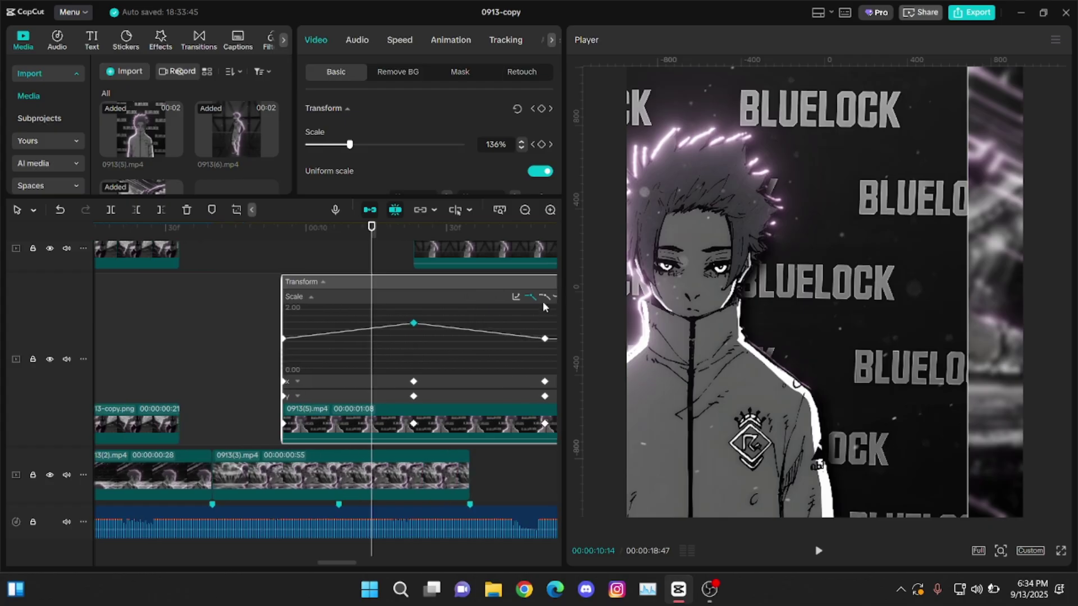
click(544, 299)
click(334, 235)
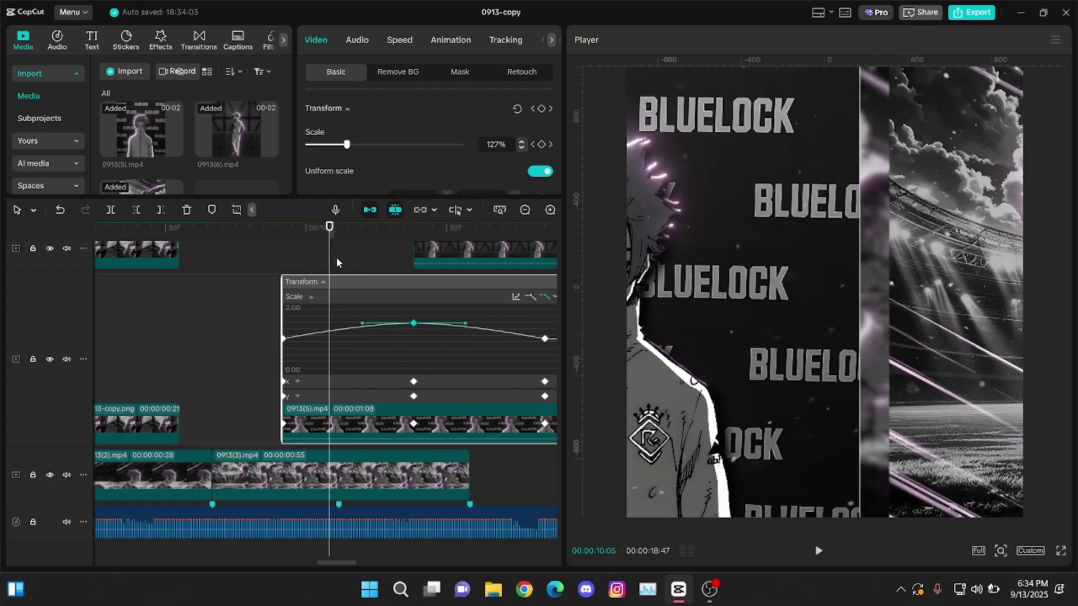
drag(336, 257, 315, 259)
drag(363, 325, 316, 325)
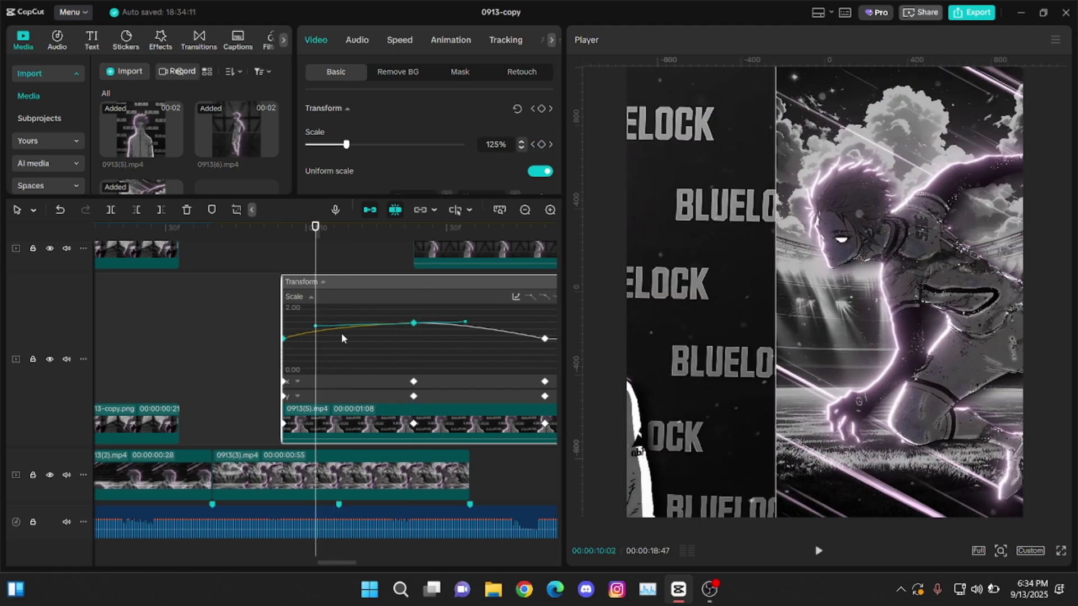
scroll(341, 332, up, 1)
mouse_move(317, 331)
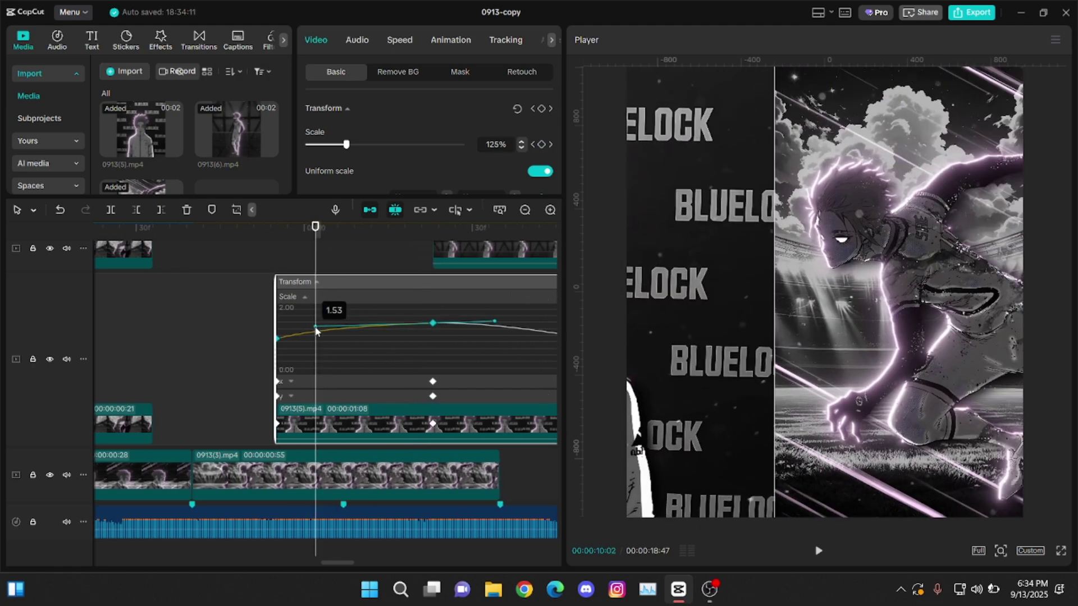
drag(315, 328, 315, 327)
Ease the first scale keyframe of 0913(5).mp4, extending its outgoing handle level to about 00:00:10:10.
click(349, 344)
scroll(473, 312, down, 3)
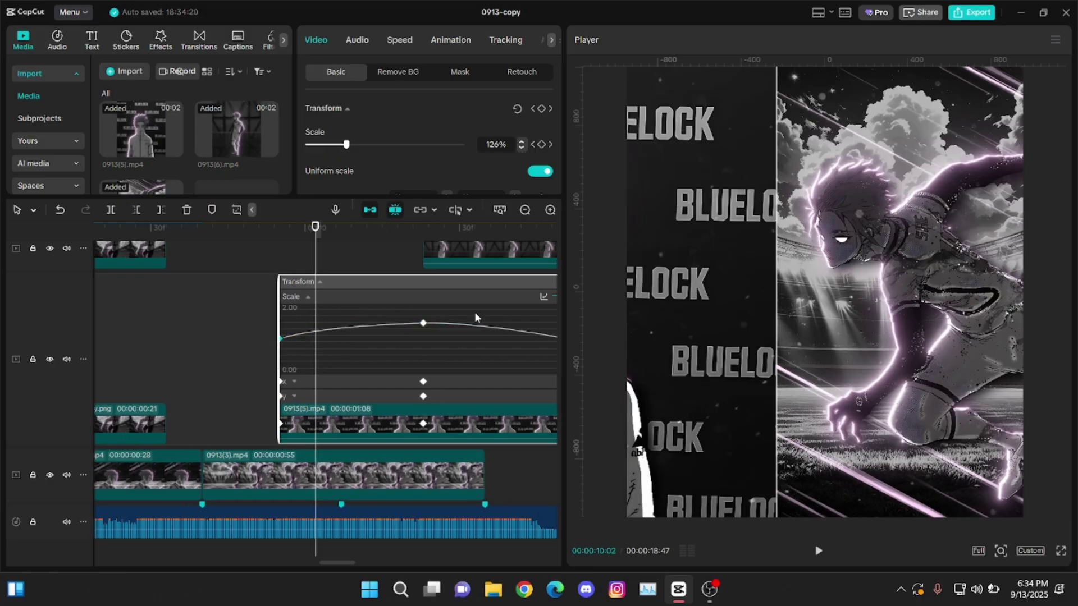
click(493, 297)
scroll(427, 314, up, 4)
drag(316, 247, 368, 249)
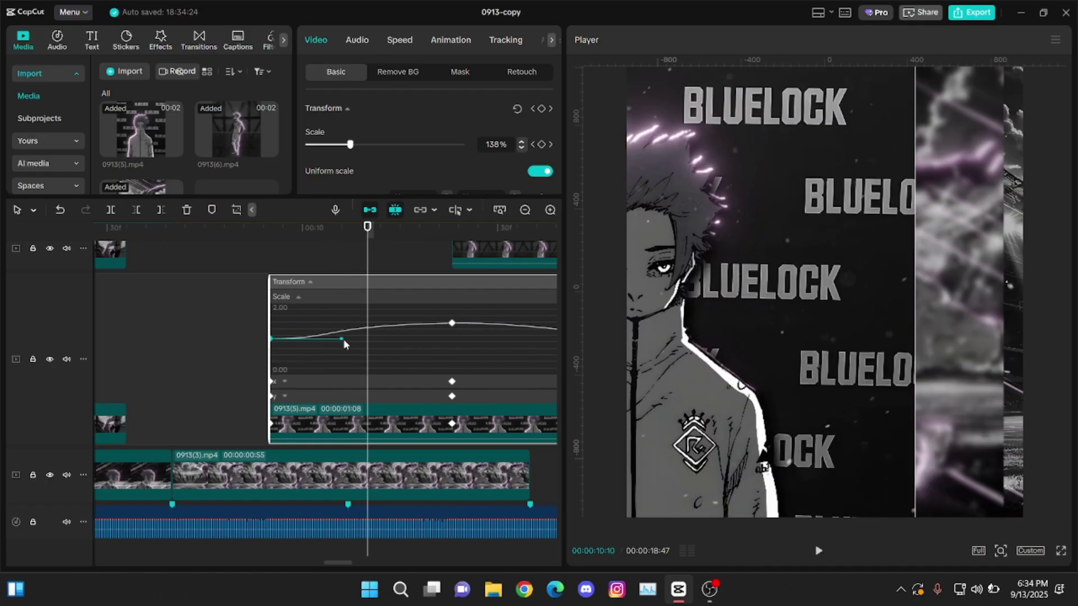
drag(343, 340, 362, 341)
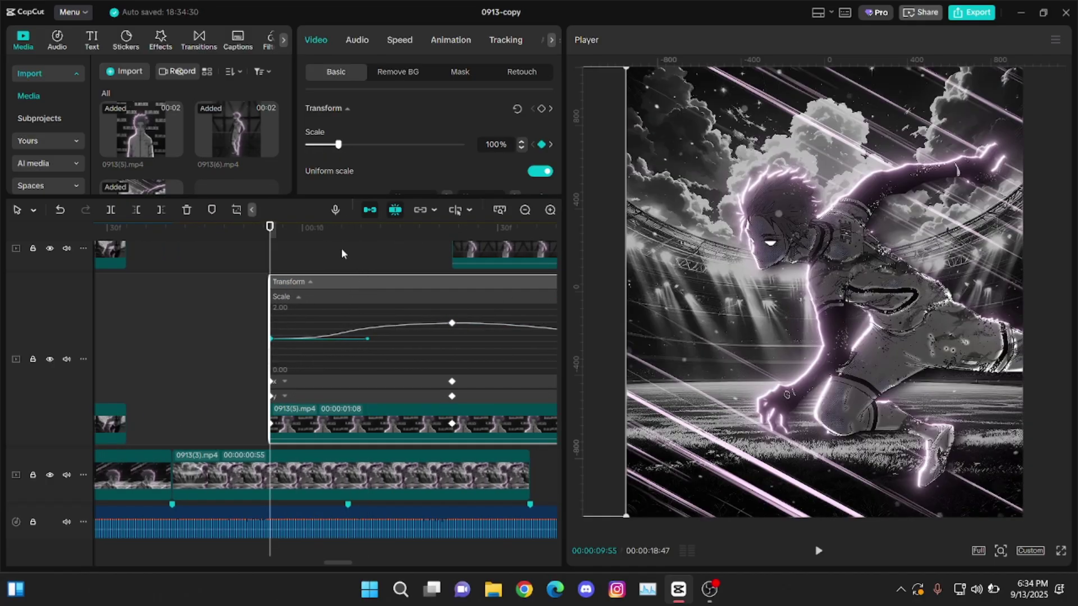
click(342, 235)
key(Right)
key(Right)
key(Right)
key(Right)
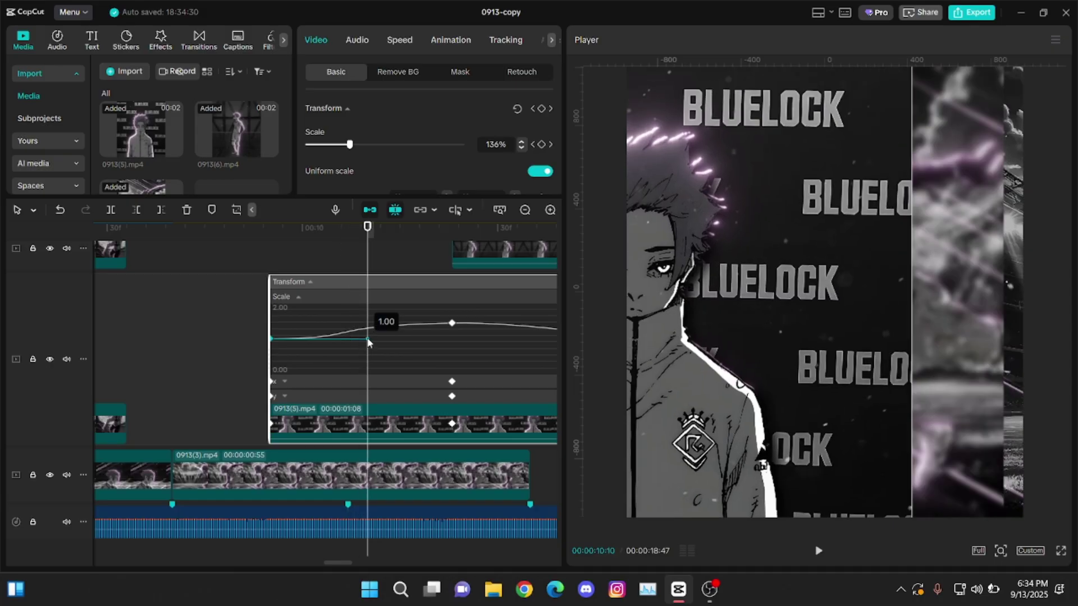
drag(368, 339, 368, 338)
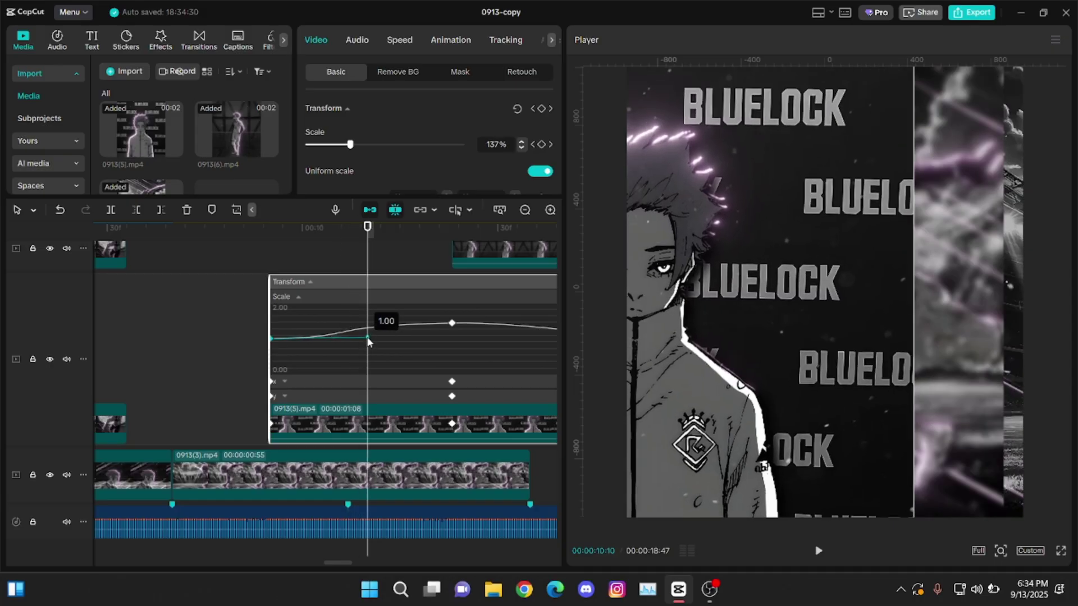
Open the X position curve of 0913(5).mp4 and ease its first keyframe, extending the outgoing handle to about 00:00:10:10.
click(367, 386)
drag(368, 387, 232, 350)
scroll(466, 321, down, 5)
click(480, 311)
scroll(374, 348, up, 1)
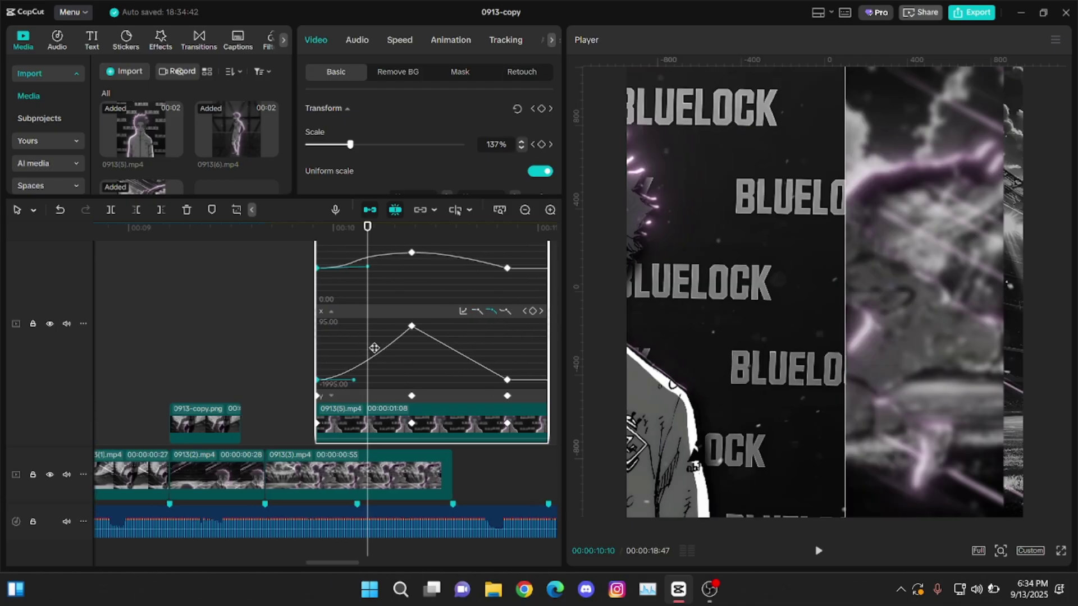
scroll(375, 348, up, 3)
drag(345, 380, 364, 381)
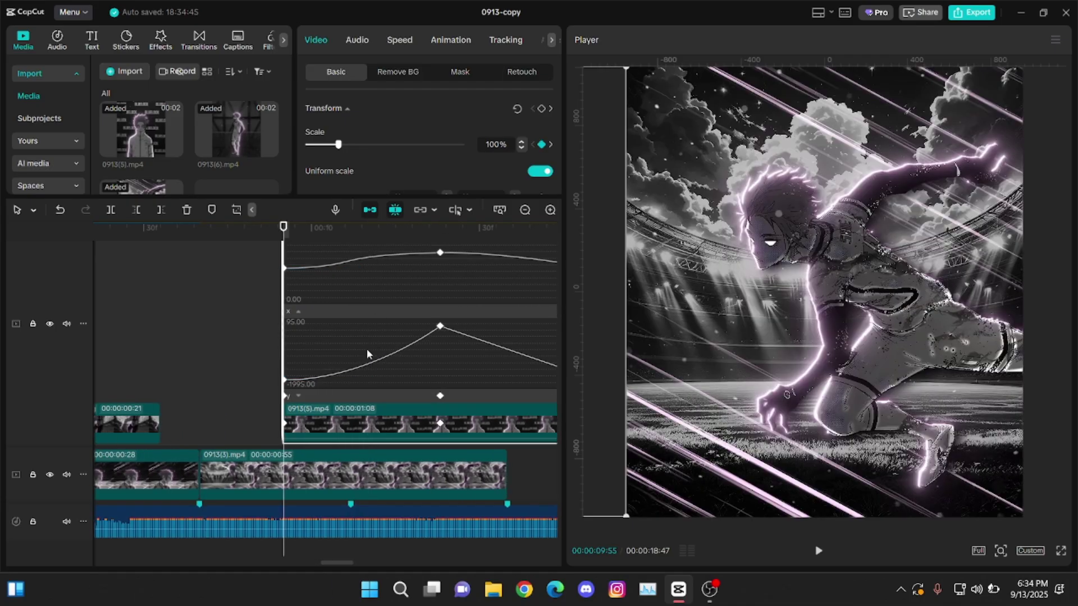
click(367, 227)
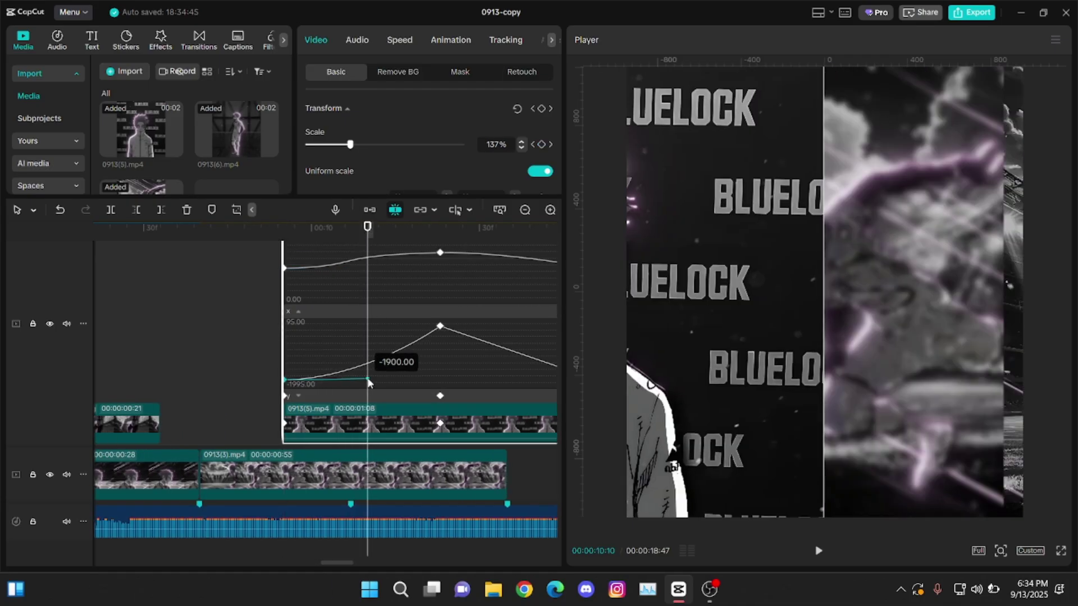
Ease the middle X position keyframe of 0913(5).mp4, extending its incoming handle back to about 00:00:10:02.
click(440, 326)
scroll(449, 332, down, 2)
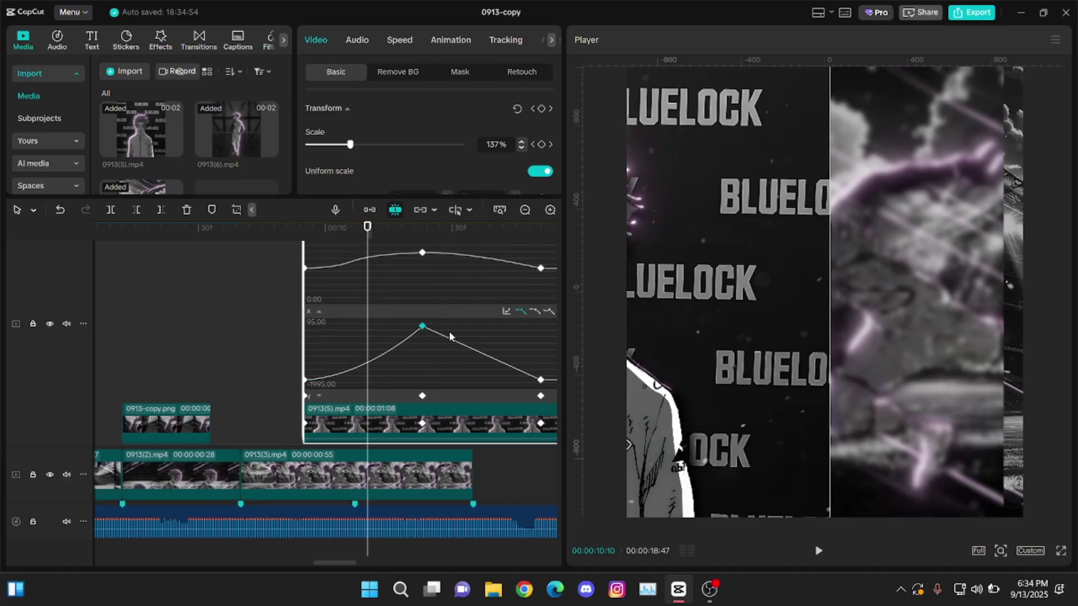
click(510, 313)
scroll(449, 324, up, 2)
drag(378, 327, 321, 327)
click(348, 229)
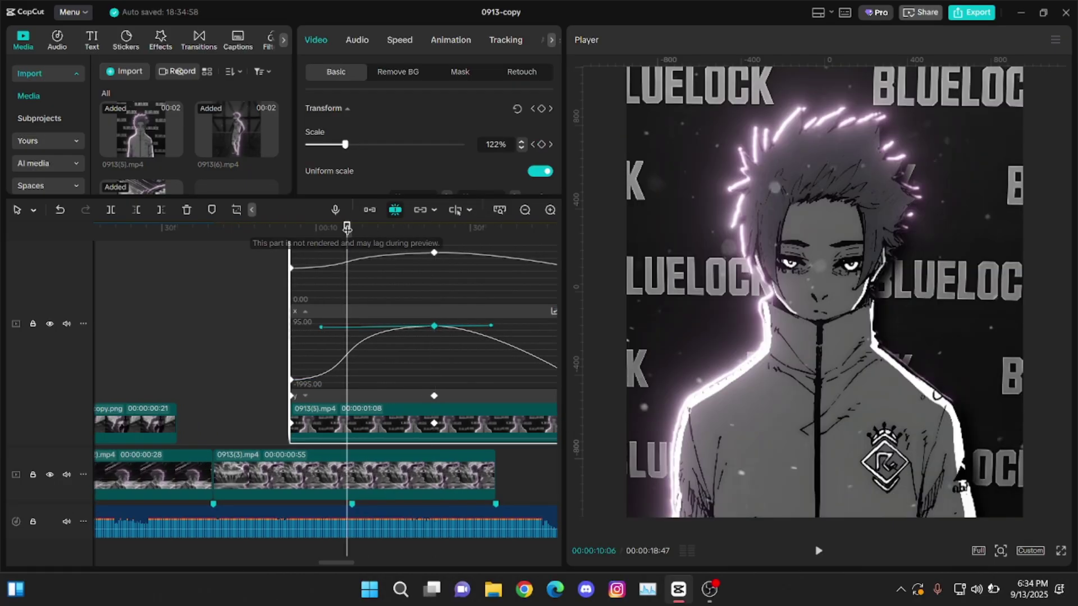
drag(348, 227, 327, 227)
drag(320, 327, 327, 331)
Adjust the middle scale keyframe of 0913(5).mp4, extending its outgoing handle to about 00:00:10:38.
click(437, 227)
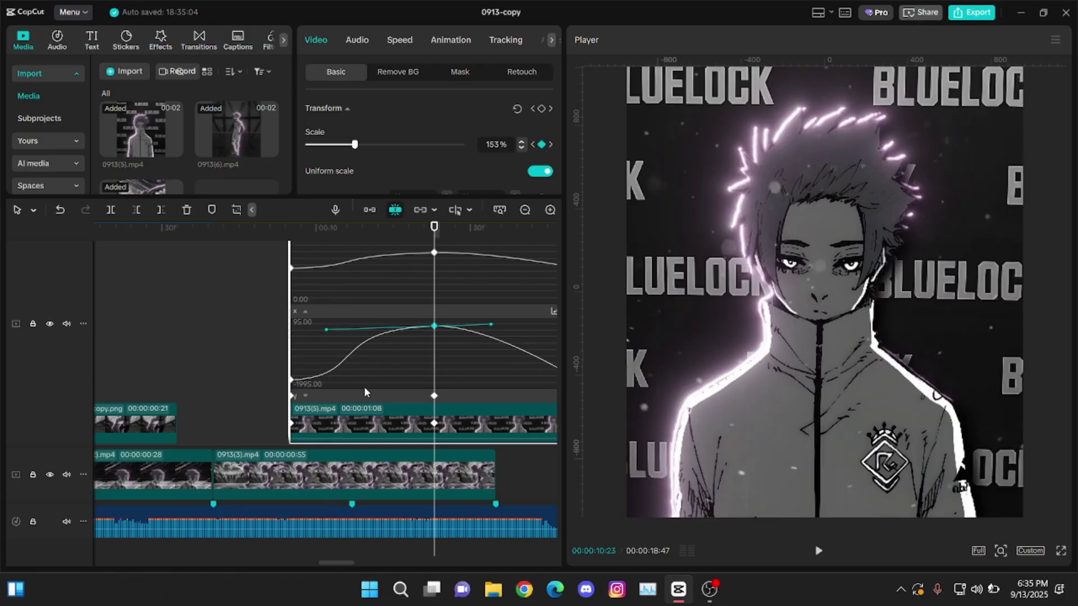
scroll(363, 387, up, 1)
click(219, 270)
drag(219, 272, 442, 285)
drag(334, 562, 348, 562)
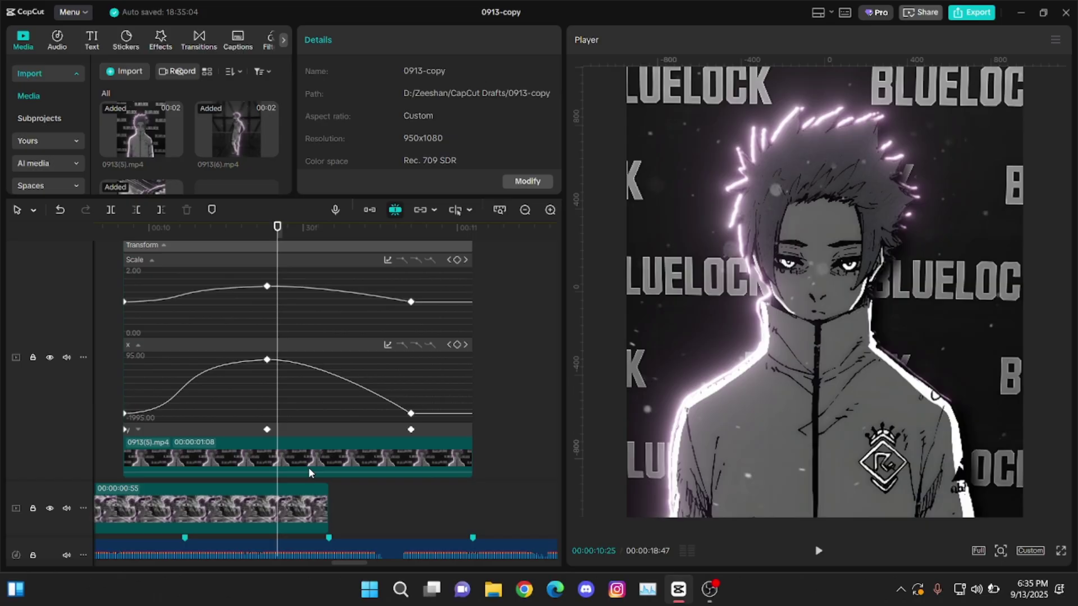
click(234, 342)
scroll(291, 360, down, 1)
click(267, 339)
scroll(328, 343, up, 1)
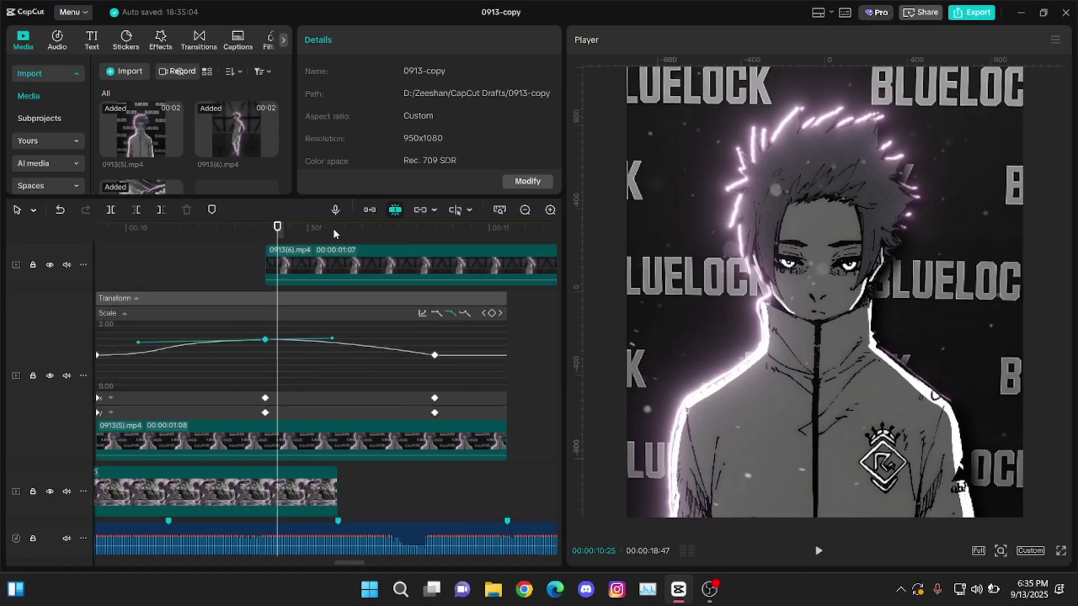
click(336, 231)
key(Right)
key(Right)
key(Right)
mouse_move(333, 339)
mouse_down()
mouse_move(357, 344)
mouse_move(296, 354)
mouse_up()
Ease the last scale keyframe of 0913(5).mp4, extending its incoming handle back to about 00:00:10:30.
click(434, 356)
click(451, 313)
drag(435, 231, 308, 233)
drag(295, 354, 356, 342)
Ease the second half of the X position curve of 0913(5).mp4, with the last keyframe's incoming handle reaching about 00:00:10:30.
click(111, 398)
click(265, 343)
drag(265, 228, 332, 231)
click(434, 397)
click(450, 328)
drag(369, 395, 313, 395)
drag(434, 231, 308, 233)
drag(313, 394, 306, 395)
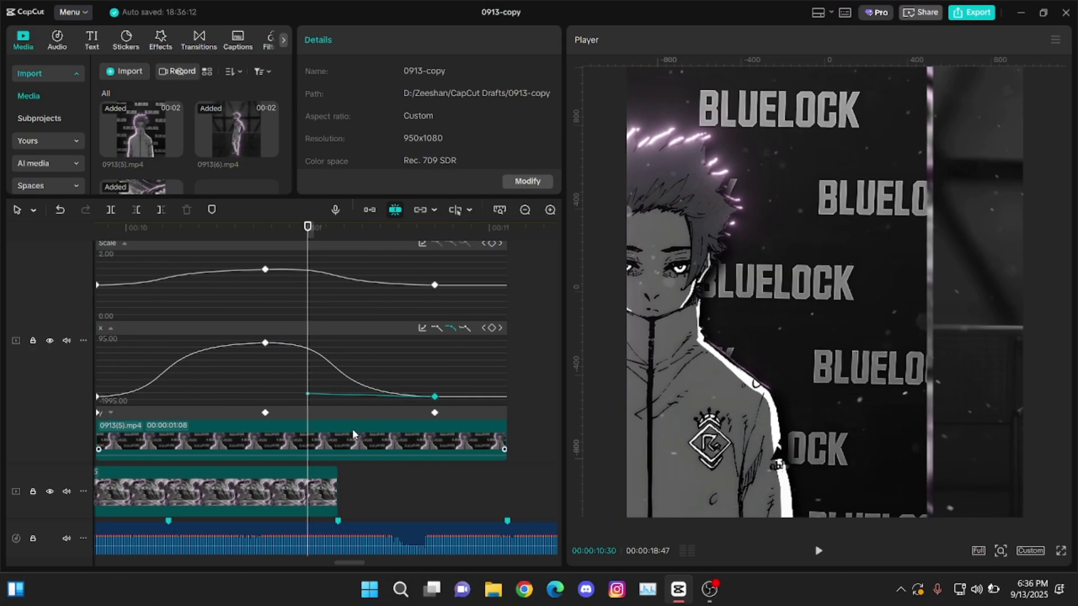
Collapse the graph of 0913(5).mp4, open that of 0913(6).mp4 and ease its first scale keyframe out to about 00:00:10:38.
double_click(352, 429)
double_click(364, 393)
scroll(351, 377, up, 1)
scroll(350, 377, down, 1)
scroll(350, 377, down, 2)
click(280, 339)
click(455, 313)
scroll(435, 350, up, 3)
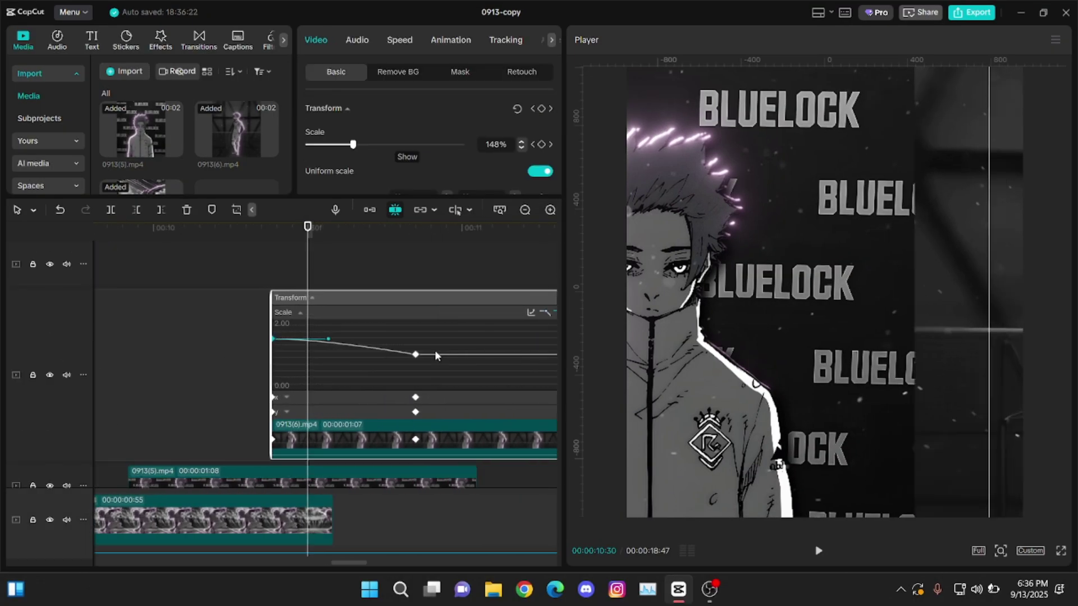
scroll(434, 350, down, 1)
drag(308, 229, 351, 230)
drag(335, 288, 350, 289)
drag(335, 228, 356, 227)
drag(350, 289, 354, 320)
Ease the second scale keyframe of 0913(6).mp4, extending its incoming handle back to about 00:00:10:30.
click(434, 304)
scroll(429, 319, down, 2)
click(519, 262)
scroll(429, 319, up, 2)
drag(356, 227, 337, 227)
drag(355, 320, 317, 319)
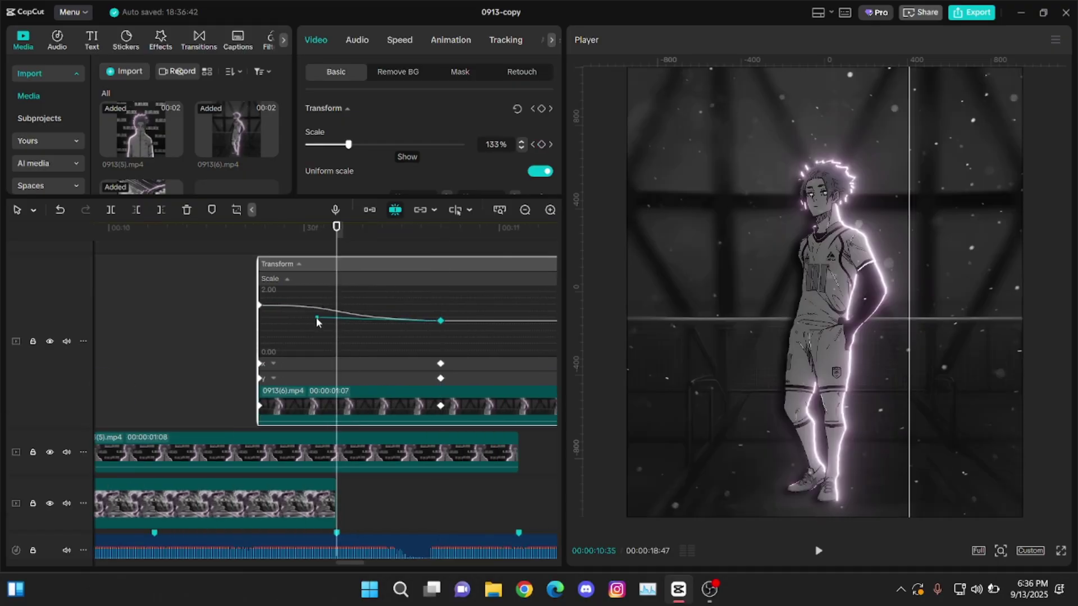
drag(336, 227, 303, 228)
drag(317, 320, 361, 308)
Ease the X position curve of 0913(6).mp4 into an S shape, with the second keyframe's incoming handle at about 00:00:10:30.
click(274, 363)
click(260, 306)
scroll(370, 359, down, 2)
click(501, 295)
scroll(416, 315, up, 2)
scroll(373, 315, down, 3)
click(404, 363)
click(494, 294)
scroll(373, 337, up, 3)
drag(373, 363, 296, 363)
Step frame by frame through the slide-in of 0913(6).mp4 up to 00:00:10:50 to check the eased motion.
key(Right)
key(Right)
key(Right)
key(Right)
key(Right)
key(Right)
key(Right)
key(Right)
key(Right)
key(Right)
key(Right)
key(Right)
key(Right)
key(Right)
key(Right)
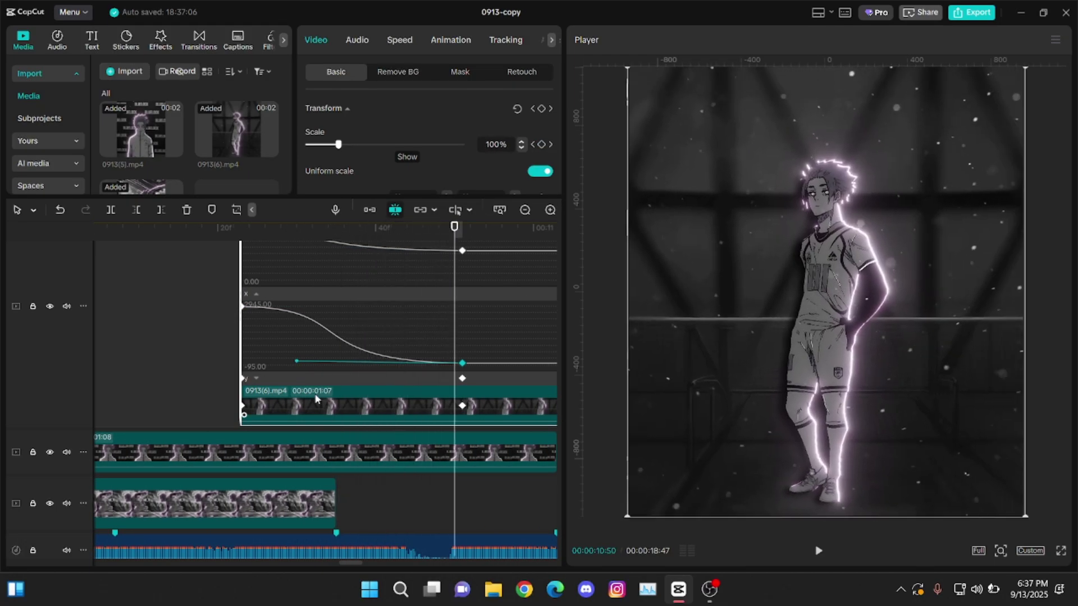
Collapse the keyframe graph of 0913(6).mp4 and render the timeline preview.
double_click(315, 399)
scroll(426, 303, down, 5)
scroll(457, 253, up, 1)
right_click(414, 316)
mouse_move(525, 367)
click(567, 365)
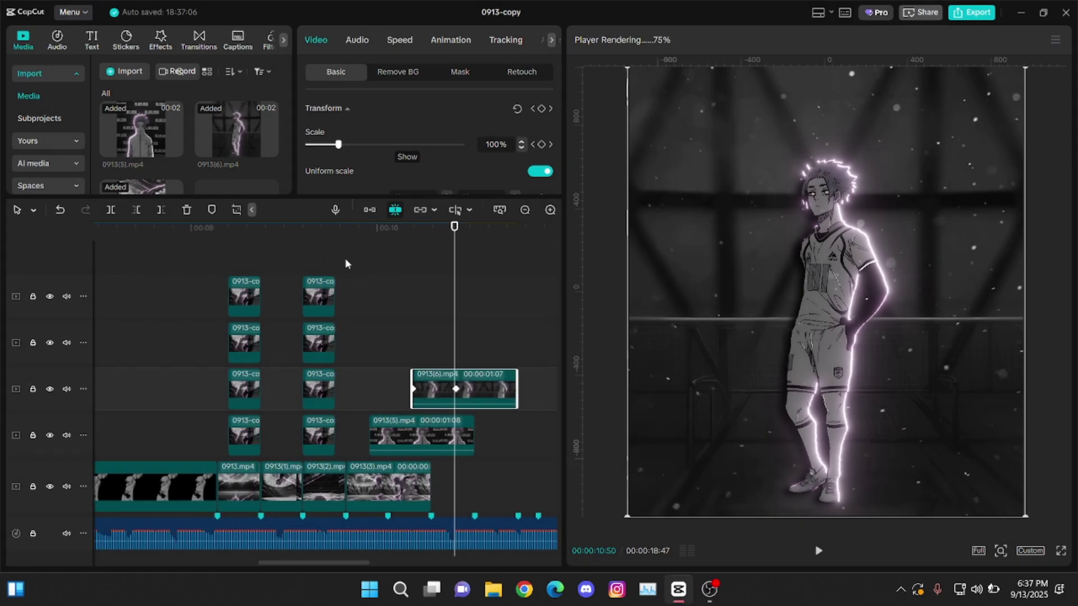
Play the rendered sequence from 00:00:08:17 to review the transitions, ending with the playhead at 00:00:09:55.
click(214, 253)
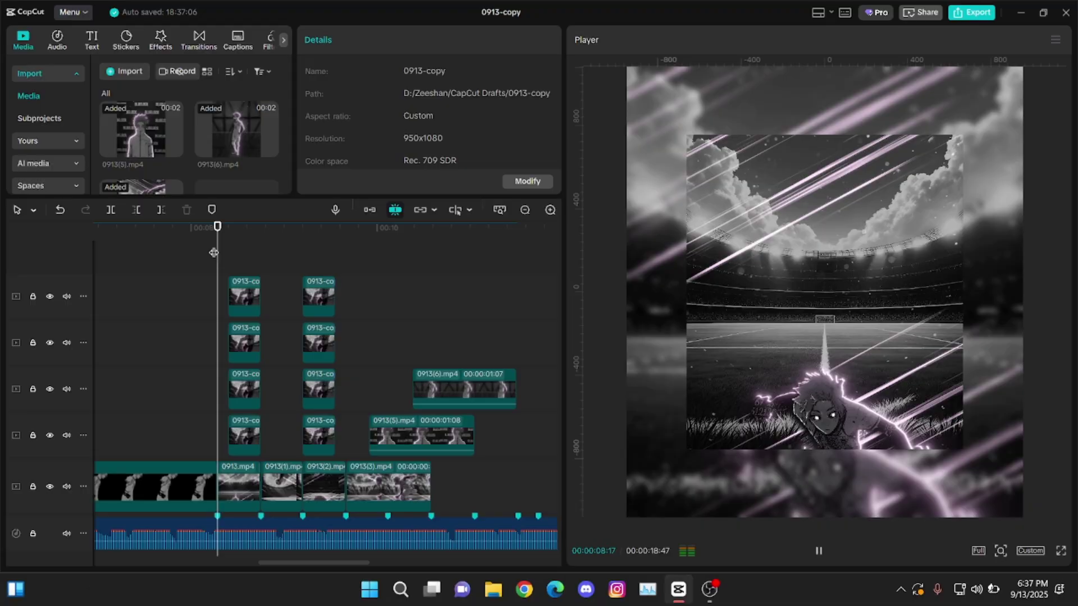
click(362, 275)
key(space)
click(345, 273)
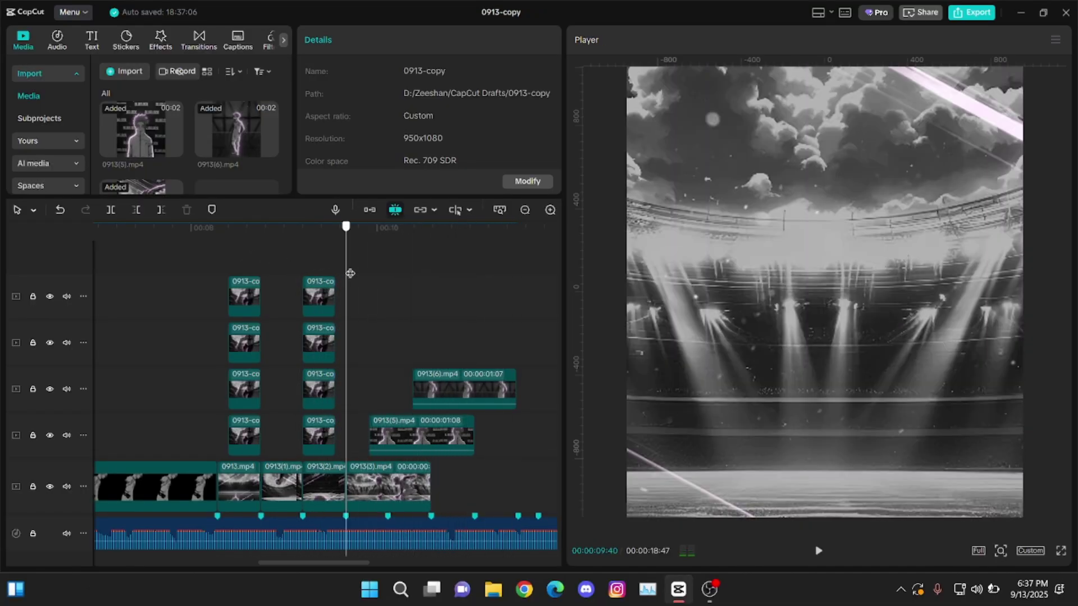
drag(350, 274, 368, 295)
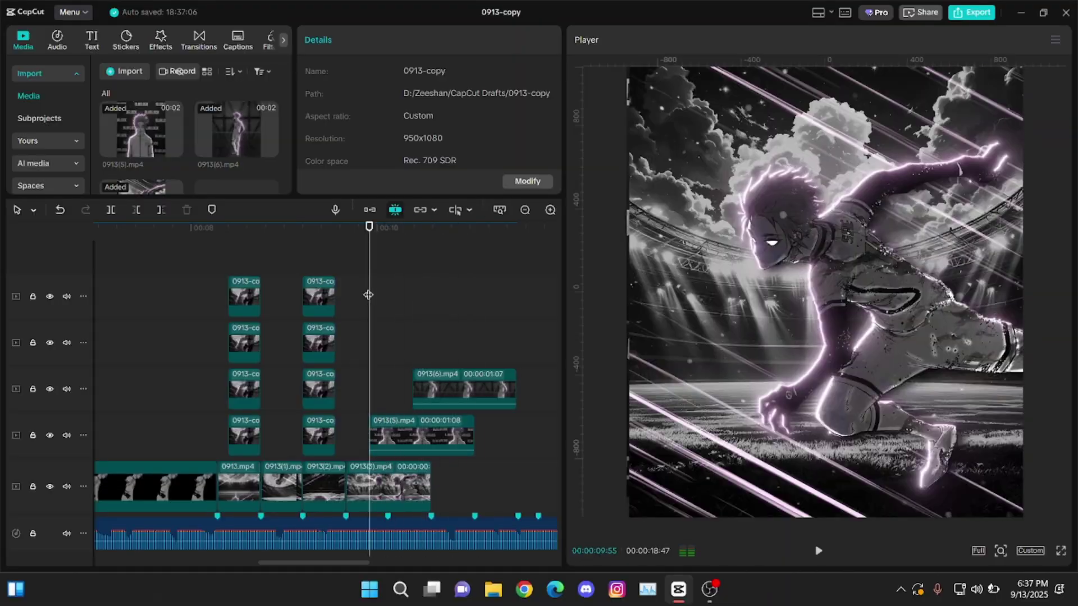
Combine the overlays and clips from 0913.mp4 through 0913(6).mp4 into one compound clip and turn on motion blur for it.
drag(459, 283, 247, 482)
key(alt+g)
scroll(446, 173, down, 10)
click(309, 117)
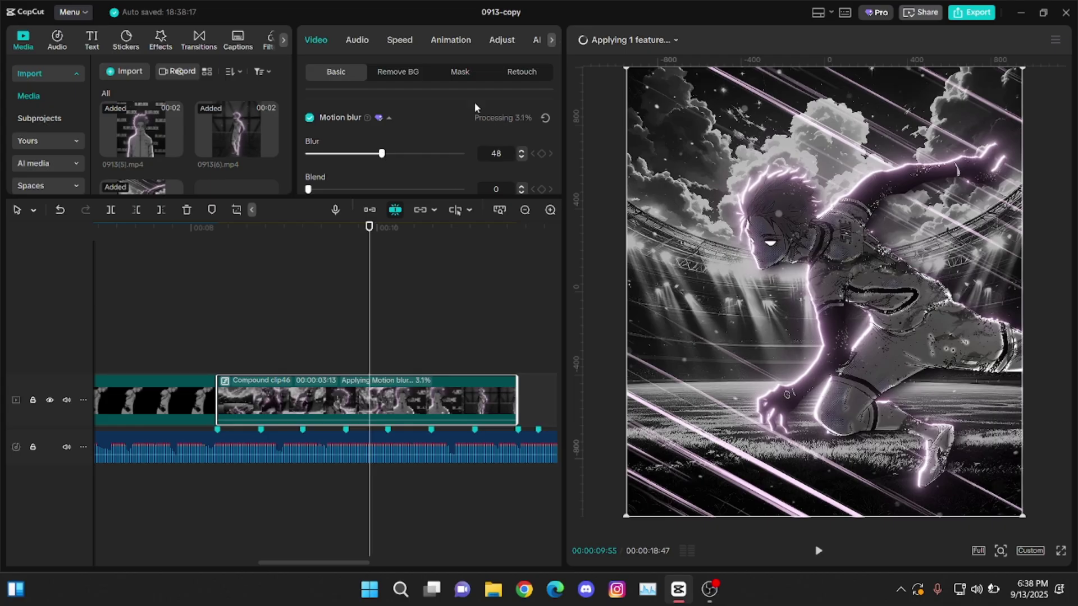
scroll(424, 338, down, 2)
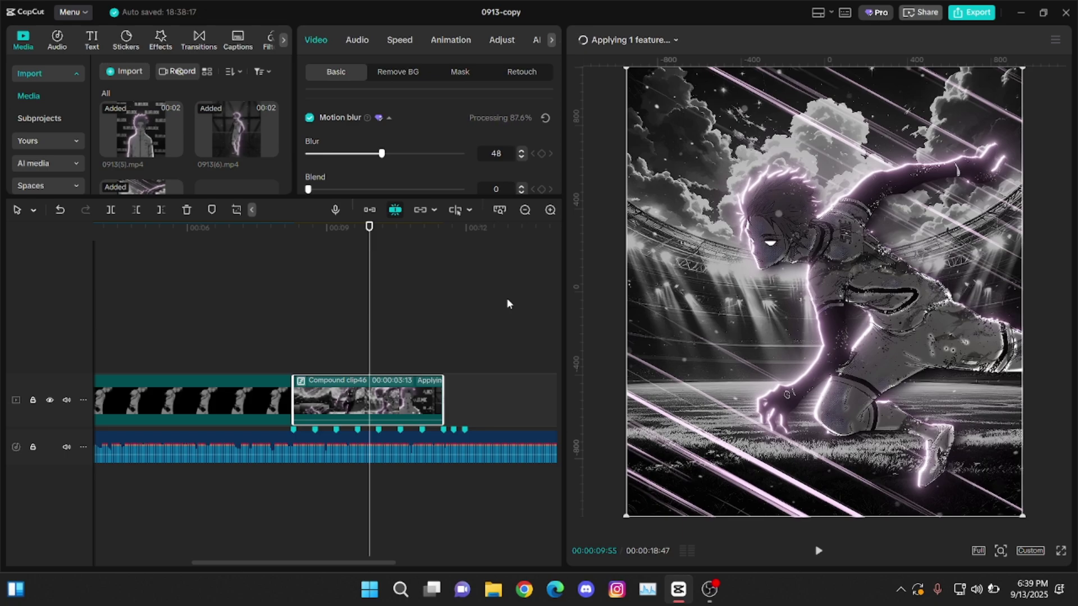
click(363, 292)
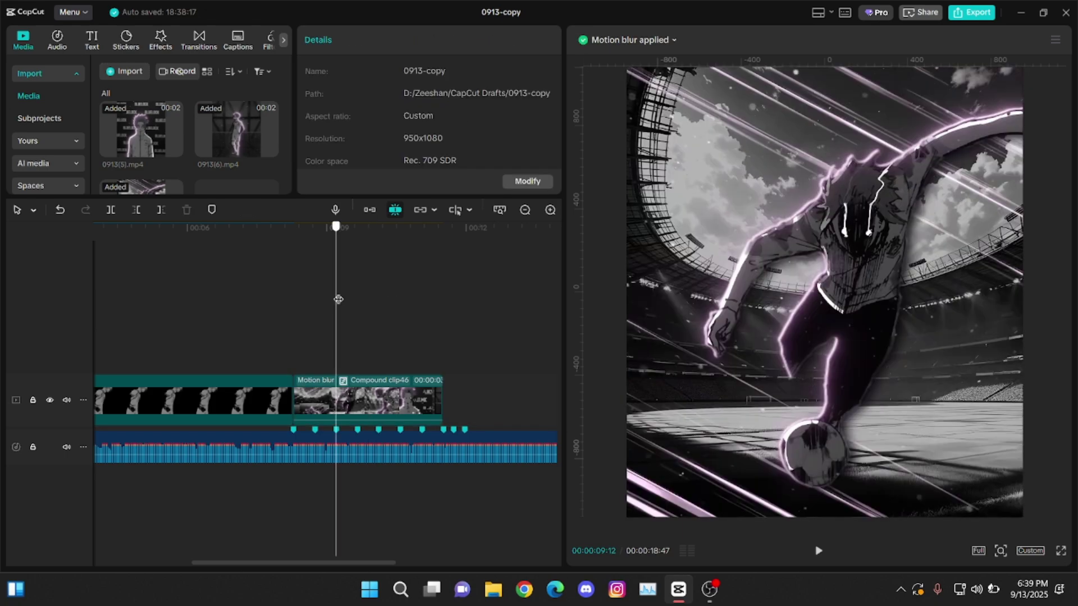